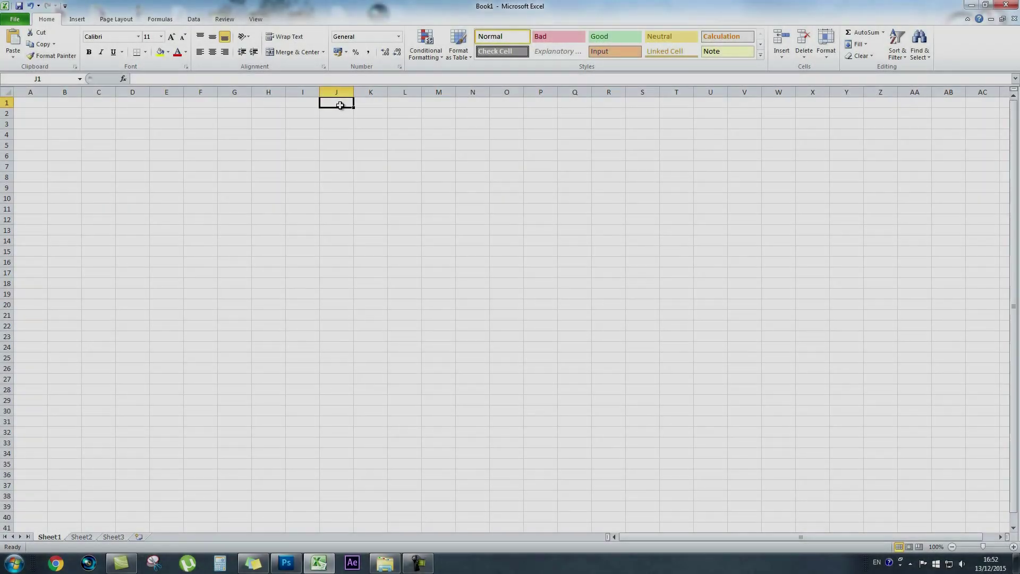
Step: Enter the heading January in cell J1 and rename Sheet1 to January
{"action": "type", "text": "anuary"}
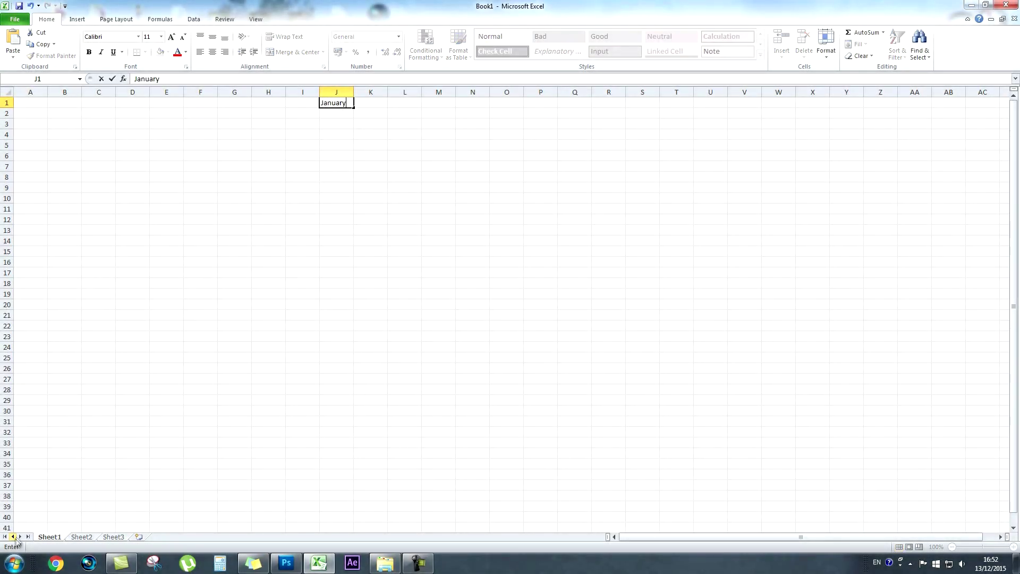
{"action": "right_click", "coordinate": [55, 538]}
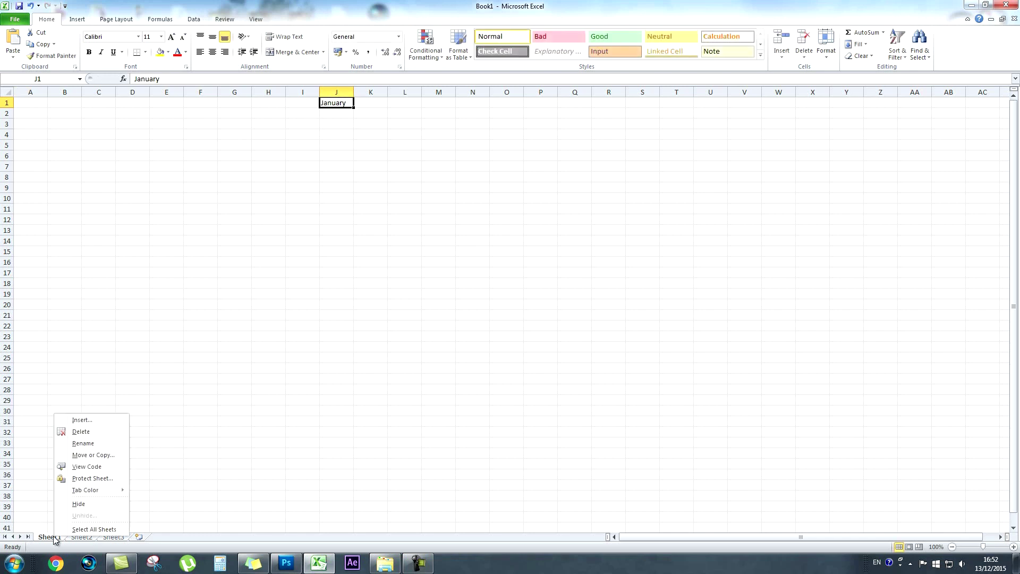
{"action": "left_click", "coordinate": [85, 443]}
{"action": "type", "text": "Janu"}
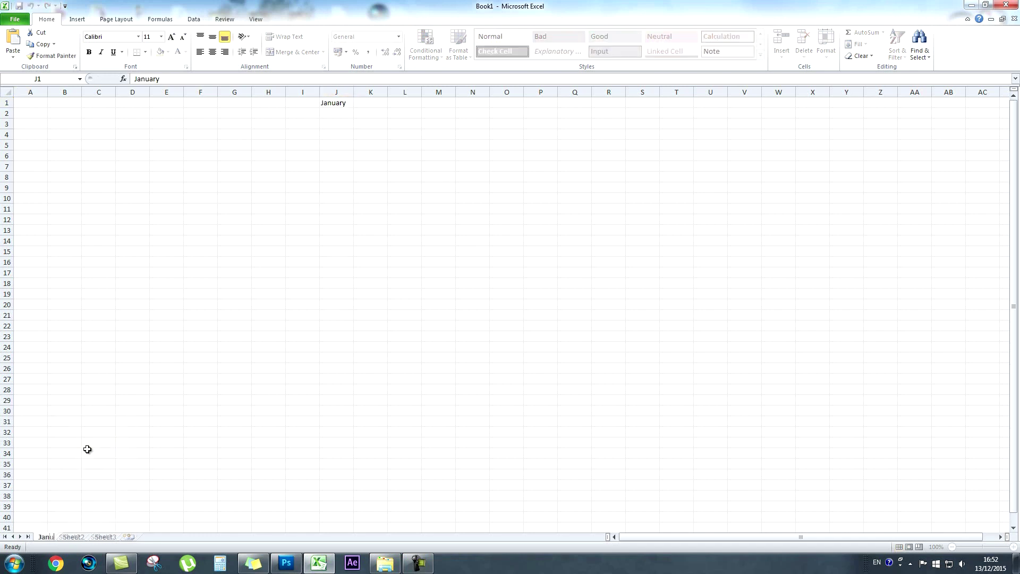
{"action": "type", "text": "ary"}
{"action": "left_click", "coordinate": [249, 429]}
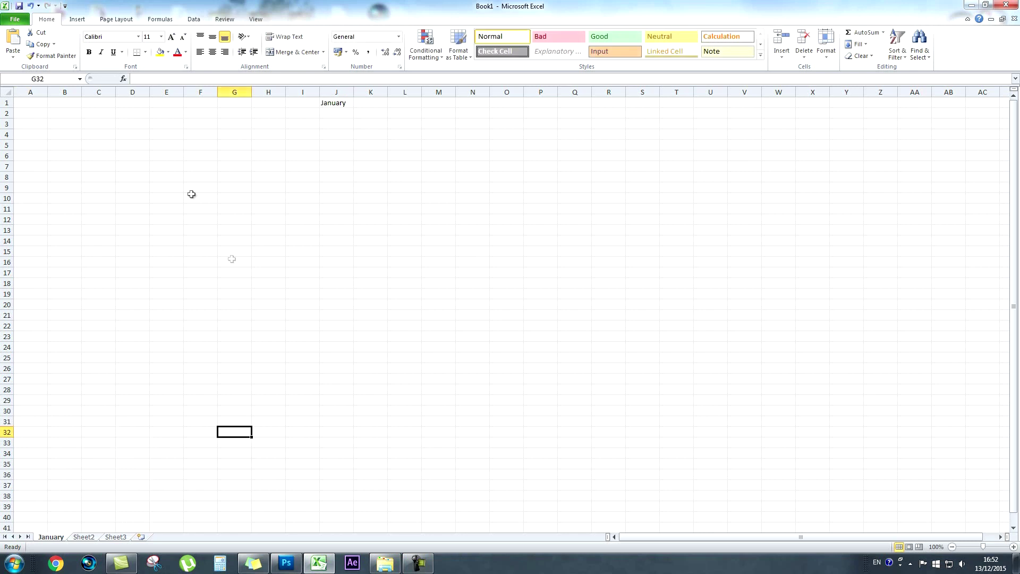
Step: Widen column A to about three times its default width
{"action": "left_click_drag", "start_coordinate": [33, 102], "coordinate": [33, 348]}
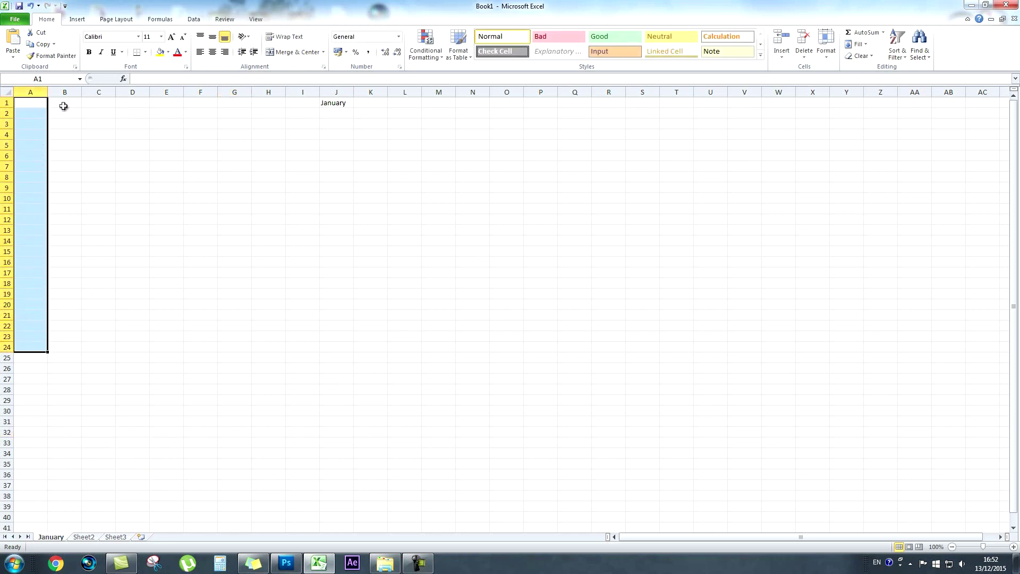
{"action": "left_click_drag", "start_coordinate": [49, 94], "coordinate": [123, 101]}
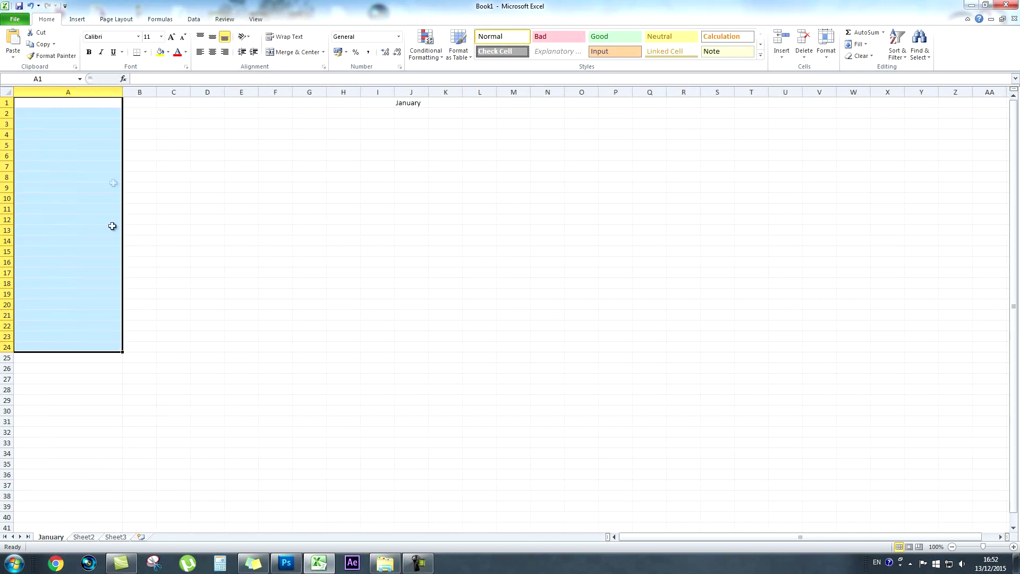
{"action": "left_click", "coordinate": [71, 134]}
Step: Enter Agent 1 in cell A3 and fill the series down to Agent 25 in A27
{"action": "left_click", "coordinate": [43, 121]}
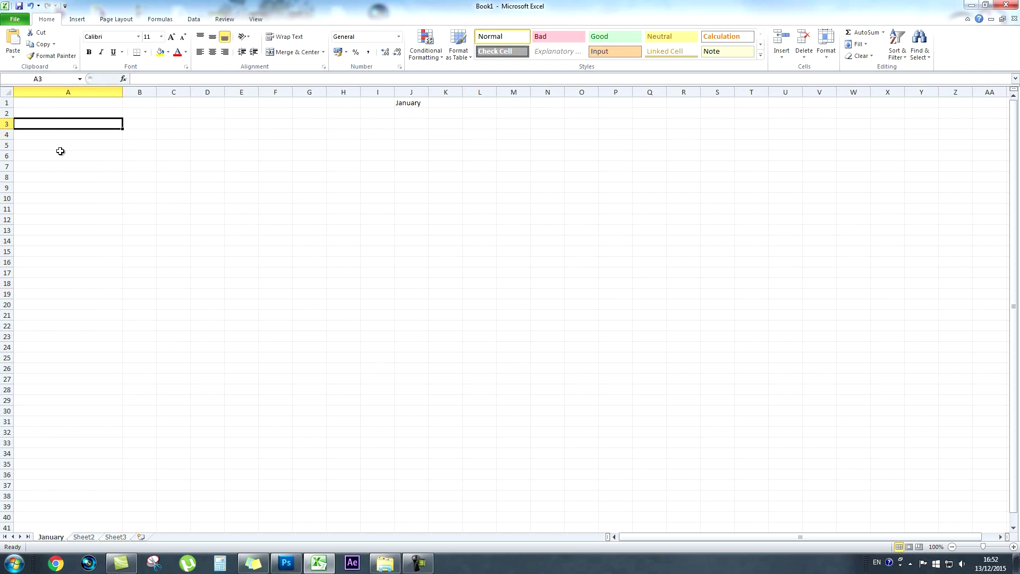
{"action": "type", "text": "Agent 1"}
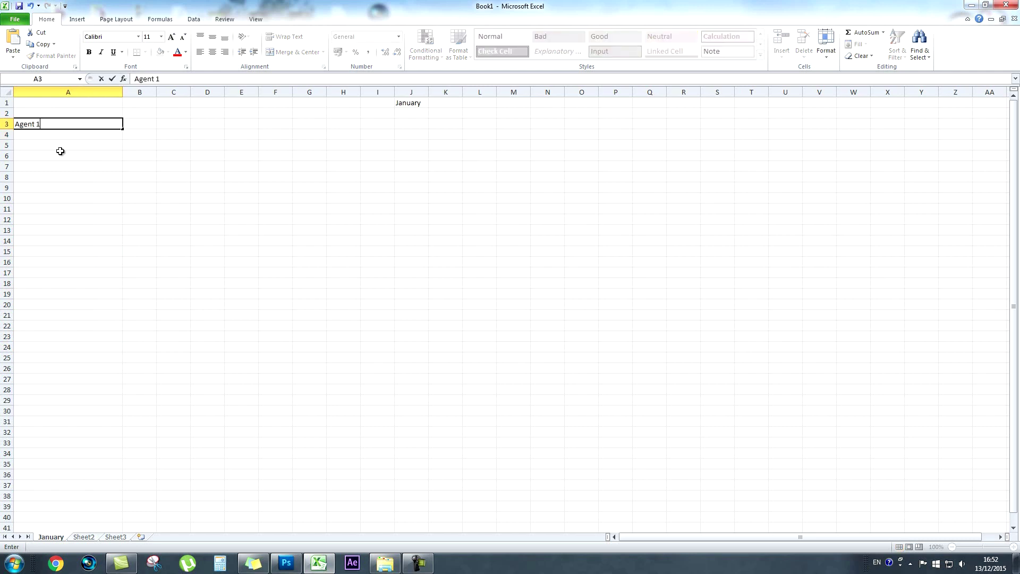
{"action": "key", "text": "ctrl+Return"}
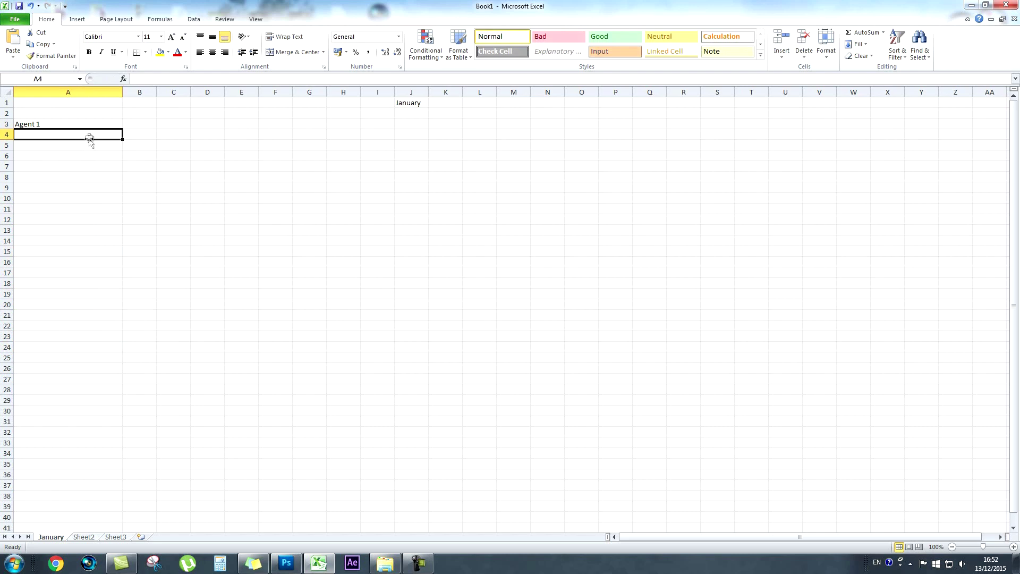
{"action": "left_click_drag", "start_coordinate": [123, 129], "coordinate": [114, 375]}
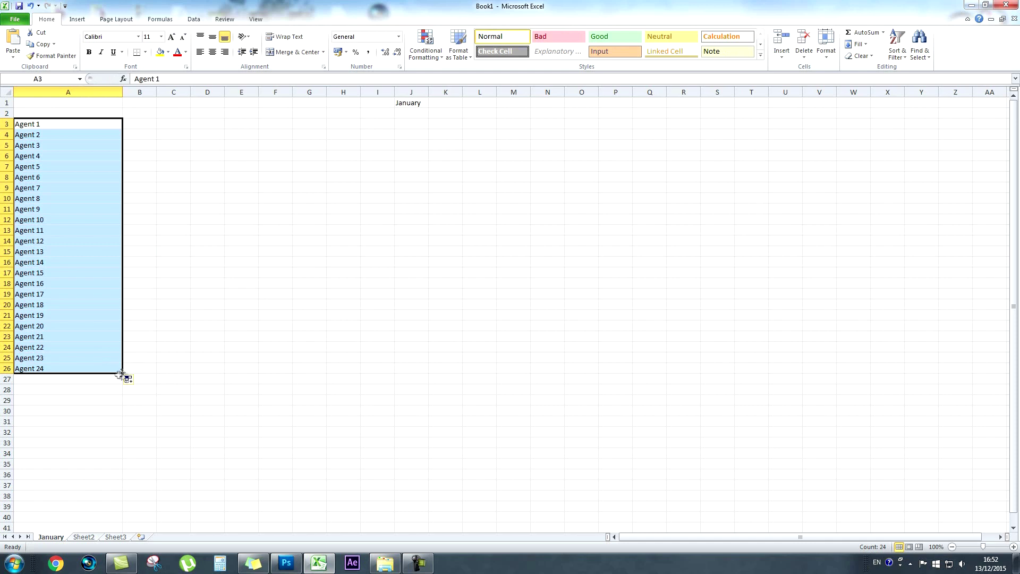
{"action": "left_click", "coordinate": [112, 367]}
{"action": "left_click_drag", "start_coordinate": [124, 372], "coordinate": [127, 383]}
{"action": "left_click", "coordinate": [174, 351]}
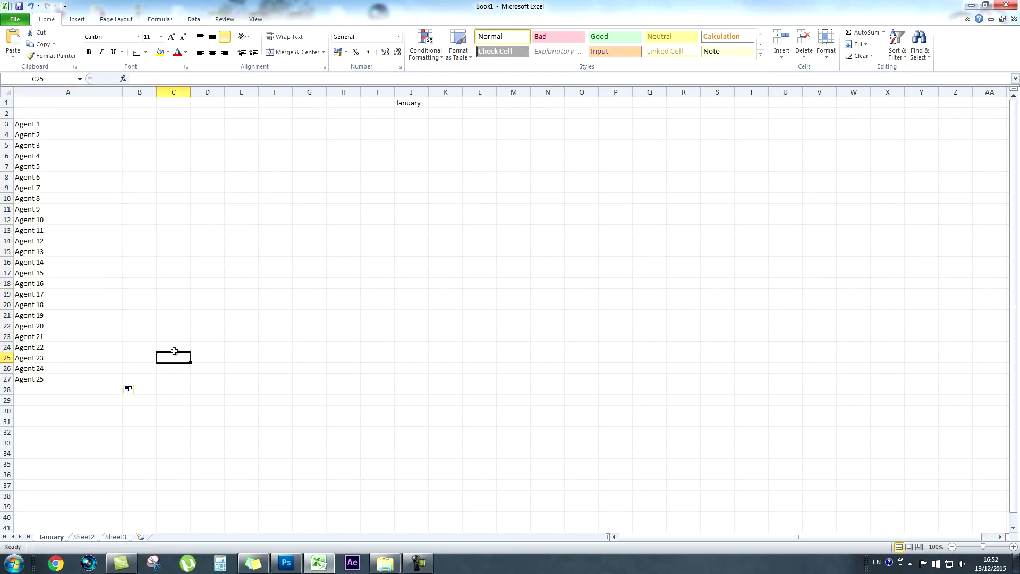
Step: Centre the agent names horizontally in column A
{"action": "left_click", "coordinate": [43, 92]}
{"action": "left_click", "coordinate": [212, 51]}
{"action": "left_click", "coordinate": [180, 177]}
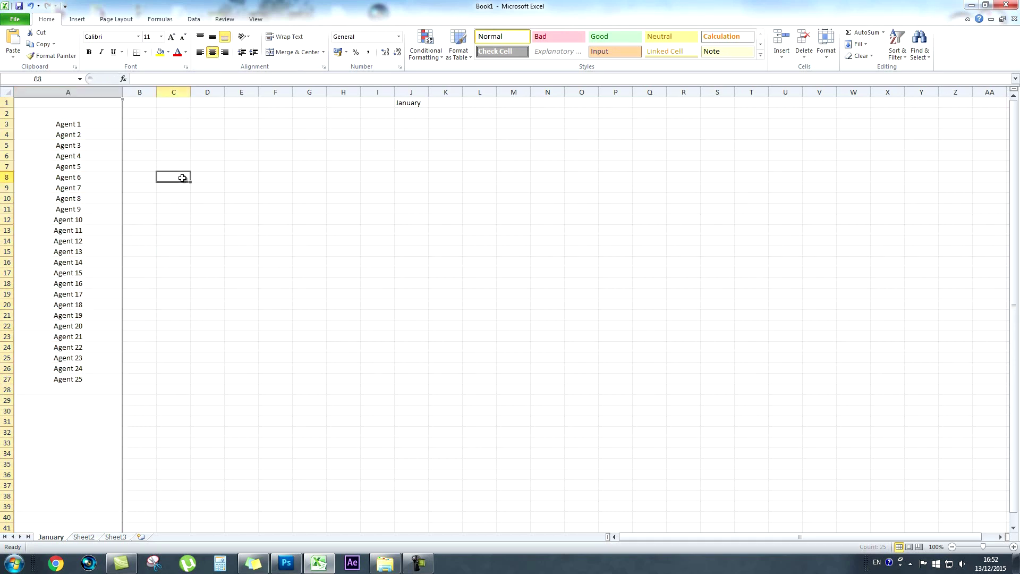
{"action": "left_click_drag", "start_coordinate": [107, 123], "coordinate": [113, 378]}
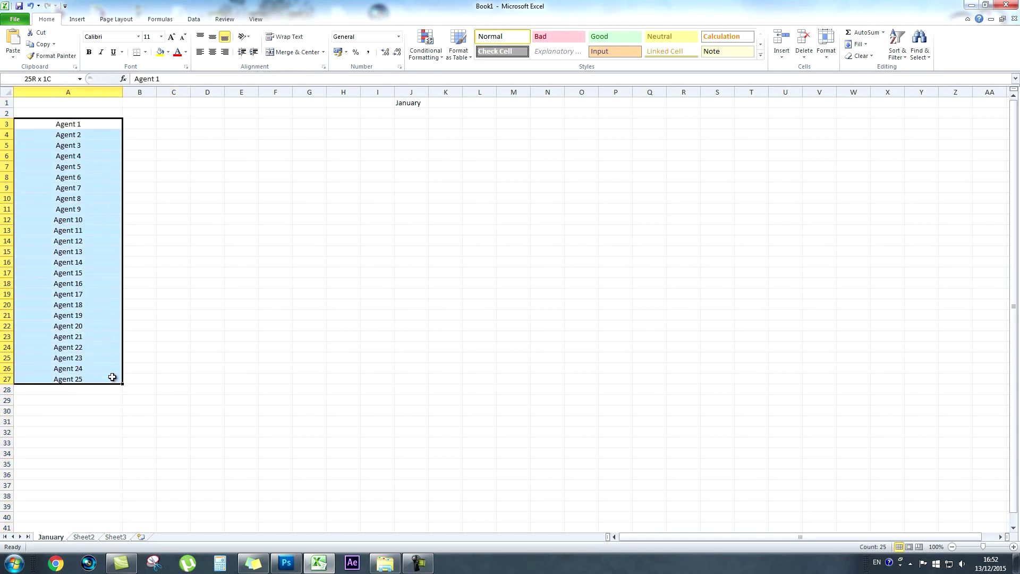
{"action": "left_click", "coordinate": [207, 166]}
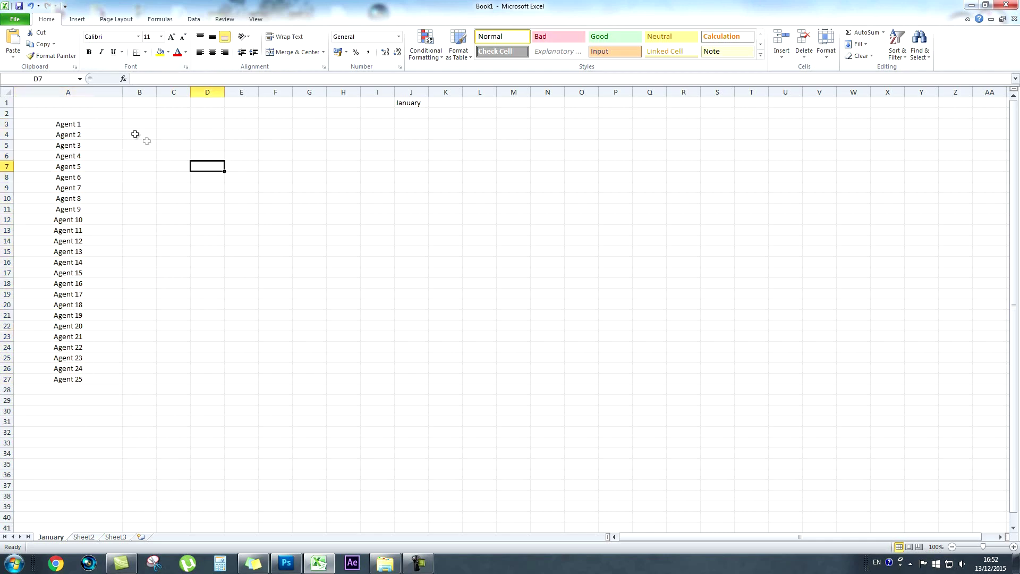
Step: Narrow columns B through V together to a width that just fits two digits
{"action": "key", "text": "Left"}
{"action": "key", "text": "Left"}
{"action": "left_click_drag", "start_coordinate": [138, 88], "coordinate": [821, 91]}
{"action": "left_click_drag", "start_coordinate": [225, 93], "coordinate": [203, 93]}
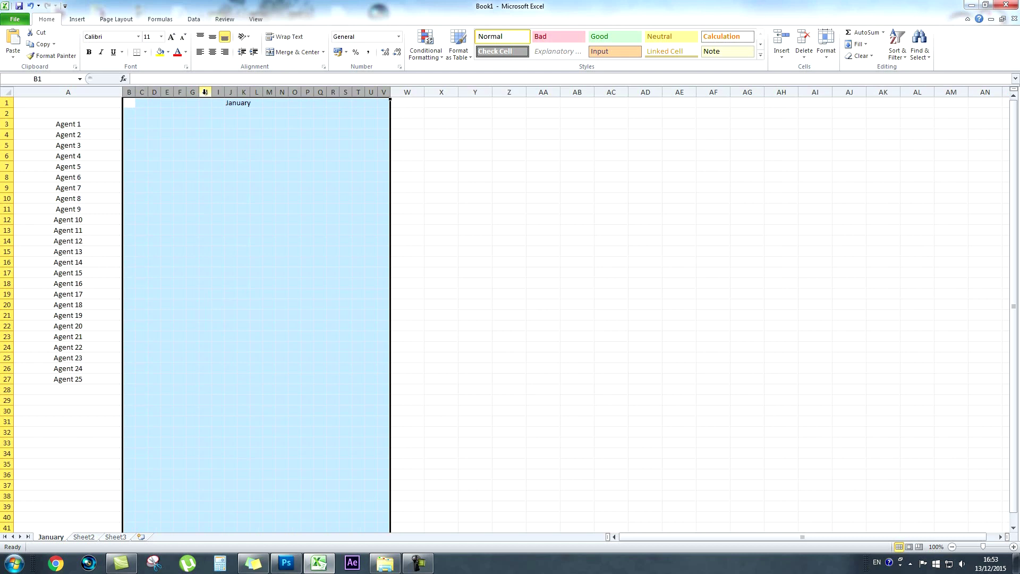
Step: Enter the day numbers 1 to 30 across row 2, starting in cell B2
{"action": "left_click", "coordinate": [129, 116]}
{"action": "type", "text": "1\t2\t3\t4\t5\t6\t7\t8\t9\t10\t11\t12\t1"}
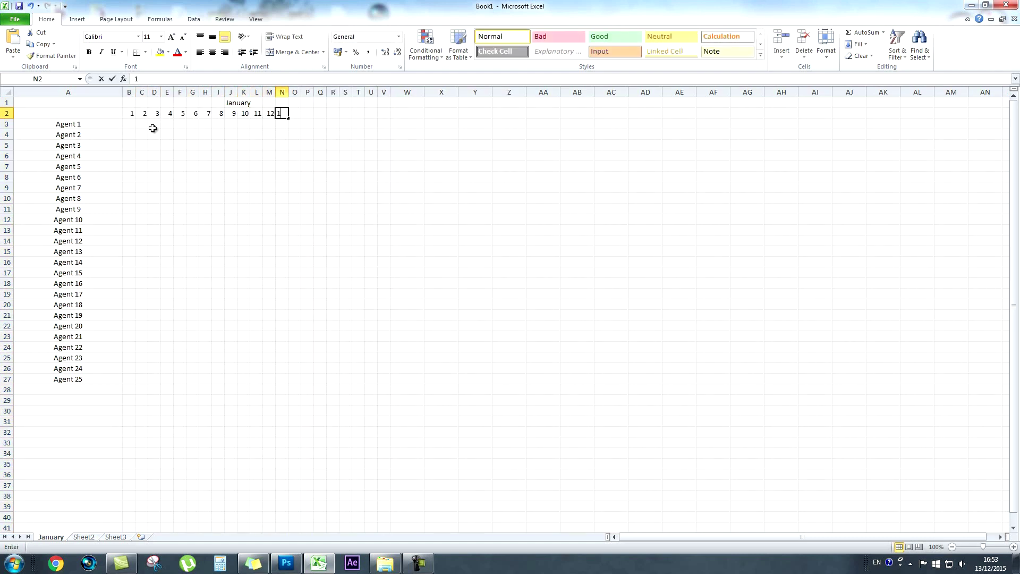
{"action": "type", "text": "3\t14\t15\t16\t17\t18\t19\t20\t21\t22\t23\t24\t25\t26\t27"}
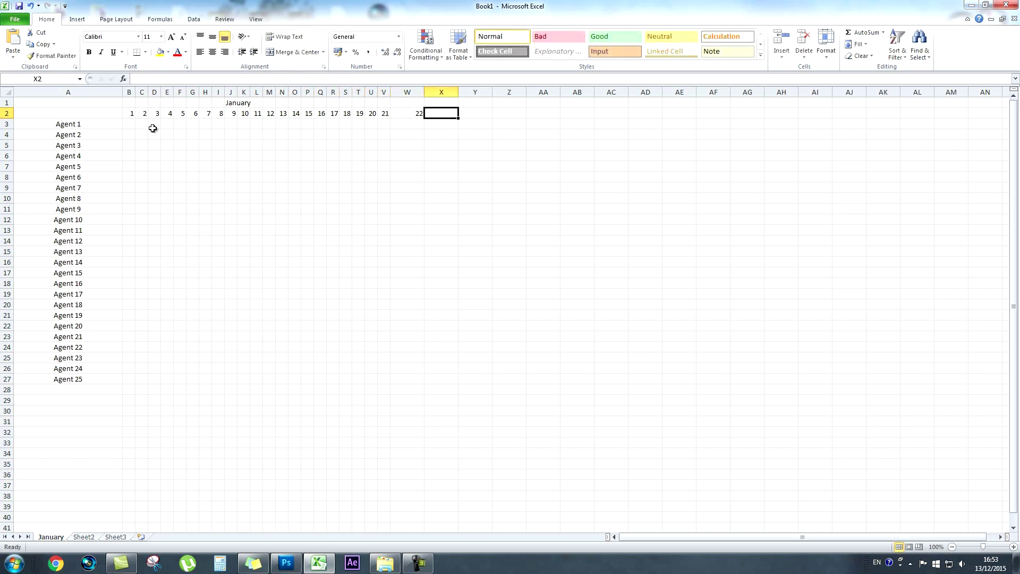
{"action": "type", "text": "\t28\t29\t30"}
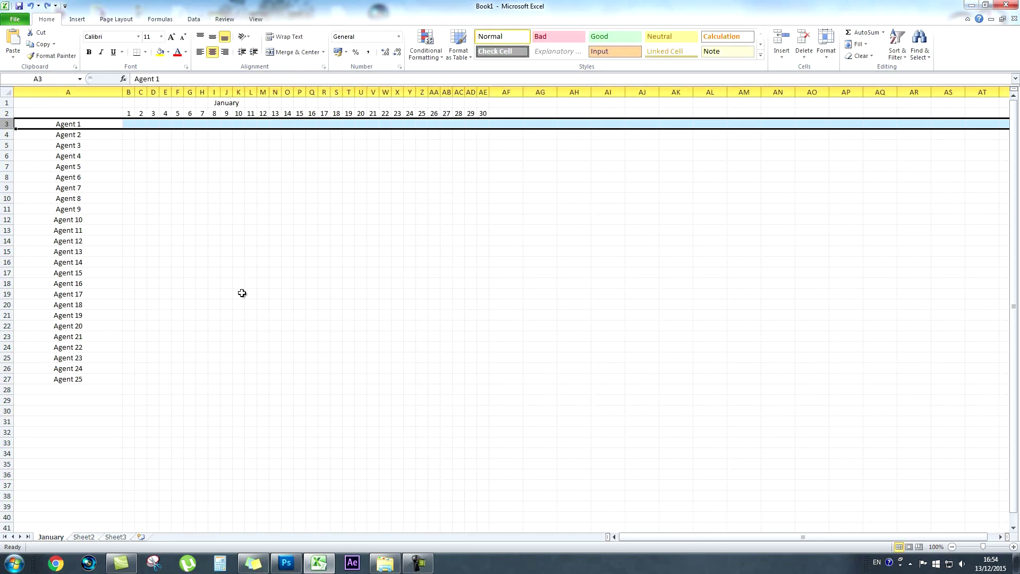
Step: Widen the day columns B through AE slightly to one equal width
{"action": "key", "text": "ctrl+space"}
{"action": "key", "text": "ctrl+shift+Right"}
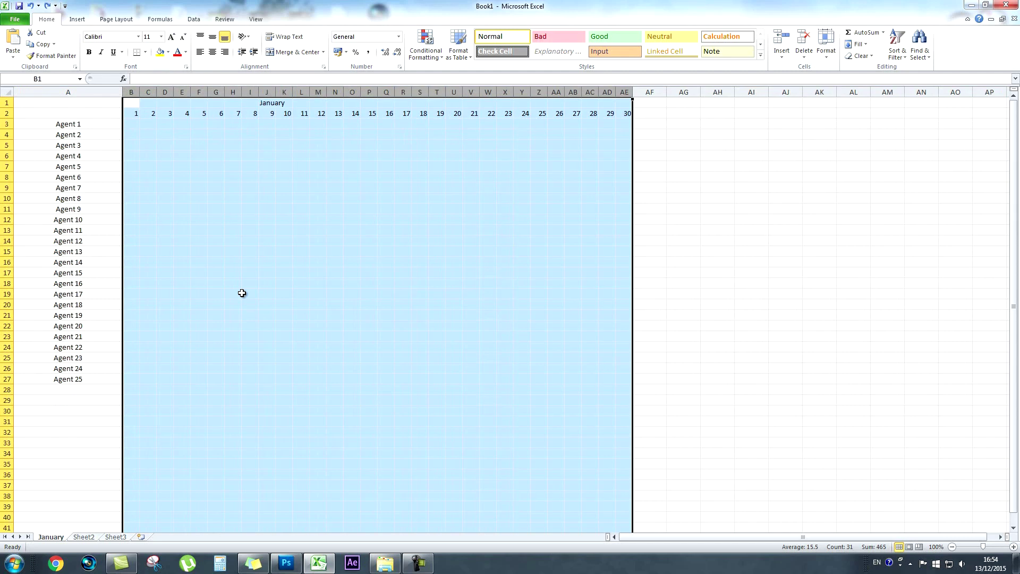
{"action": "left_click", "coordinate": [241, 293]}
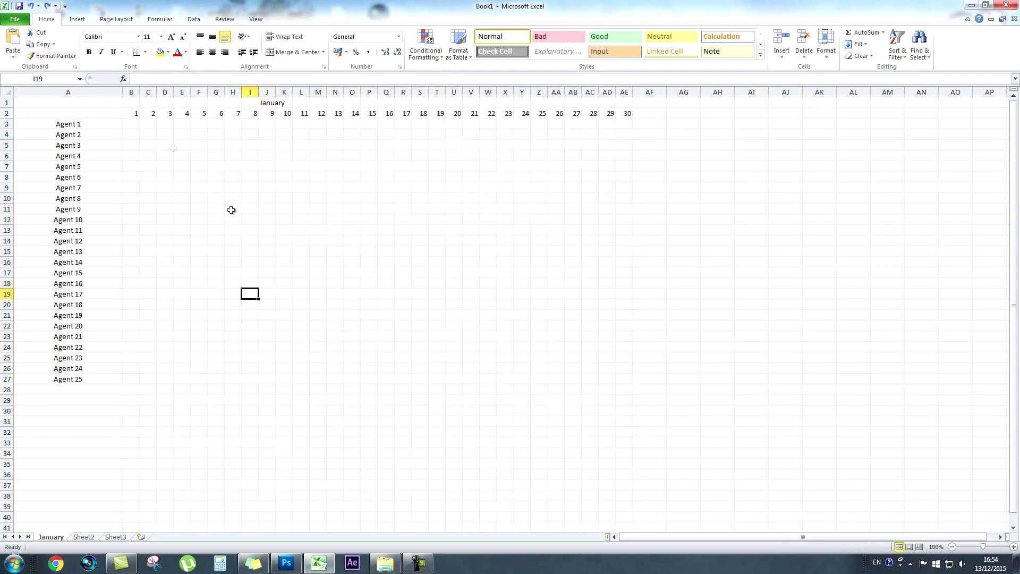
Step: Insert a row above Agent 1 and fill it with weekdays from Mon in B3 across to AE3
{"action": "right_click", "coordinate": [6, 123]}
{"action": "left_click", "coordinate": [34, 188]}
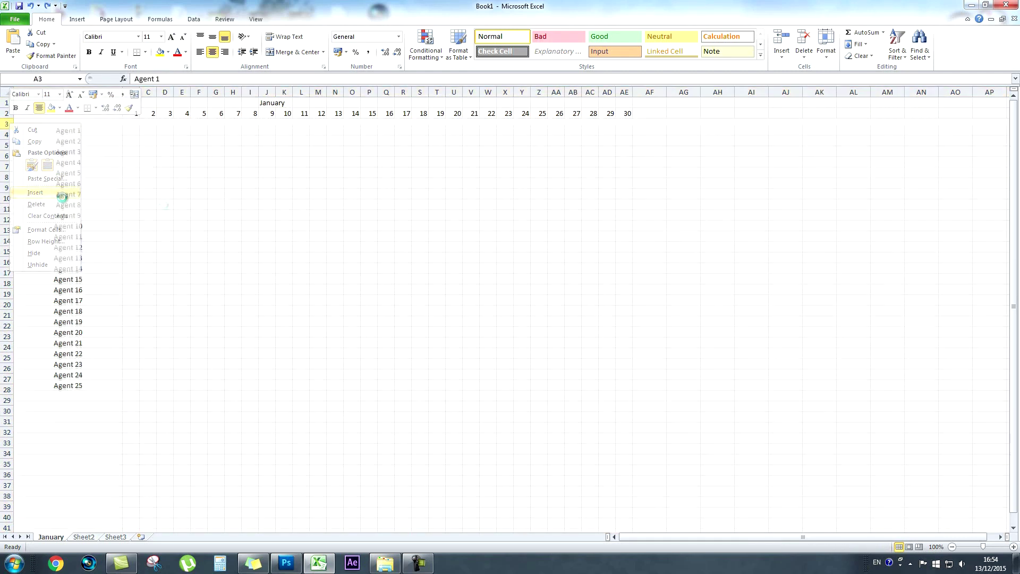
{"action": "left_click", "coordinate": [133, 125]}
{"action": "type", "text": "Mon"}
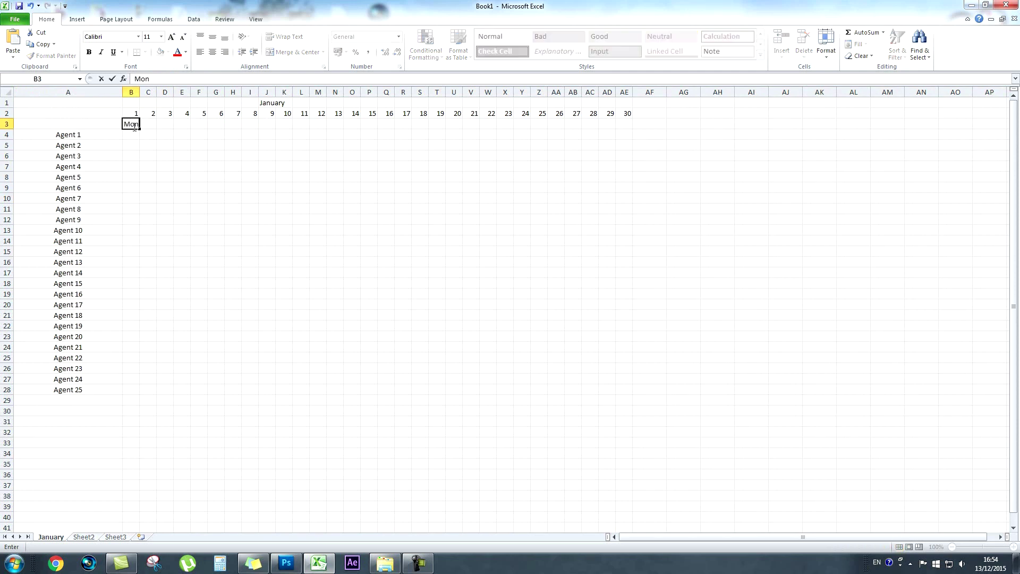
{"action": "left_click", "coordinate": [166, 145]}
{"action": "left_click", "coordinate": [133, 123]}
{"action": "left_click_drag", "start_coordinate": [140, 129], "coordinate": [629, 121]}
{"action": "left_click", "coordinate": [234, 260]}
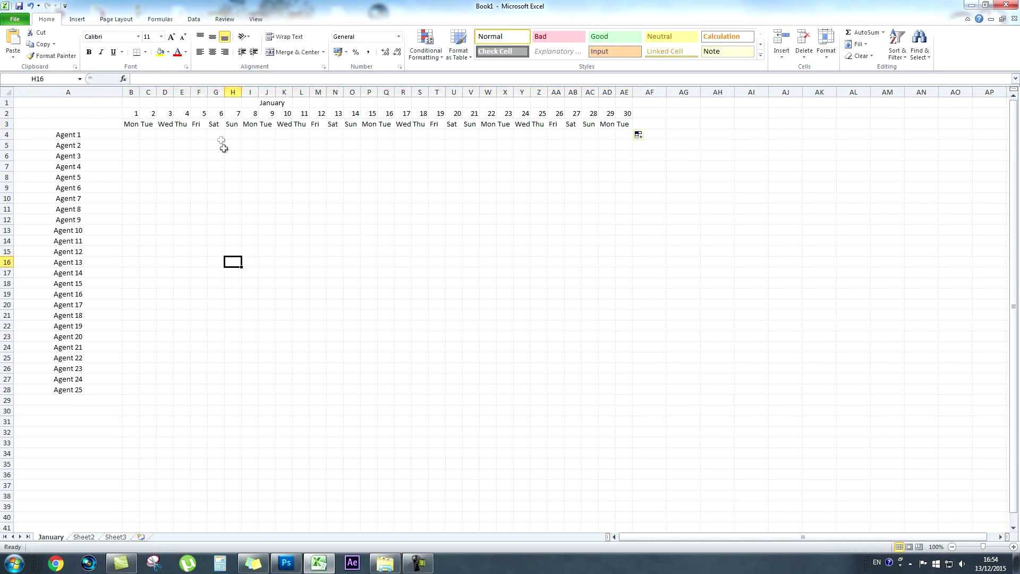
Step: Shade the first weekend's cells, G4:H28, with the lightest orange fill
{"action": "left_click_drag", "start_coordinate": [216, 133], "coordinate": [233, 392]}
{"action": "left_click", "coordinate": [146, 52]}
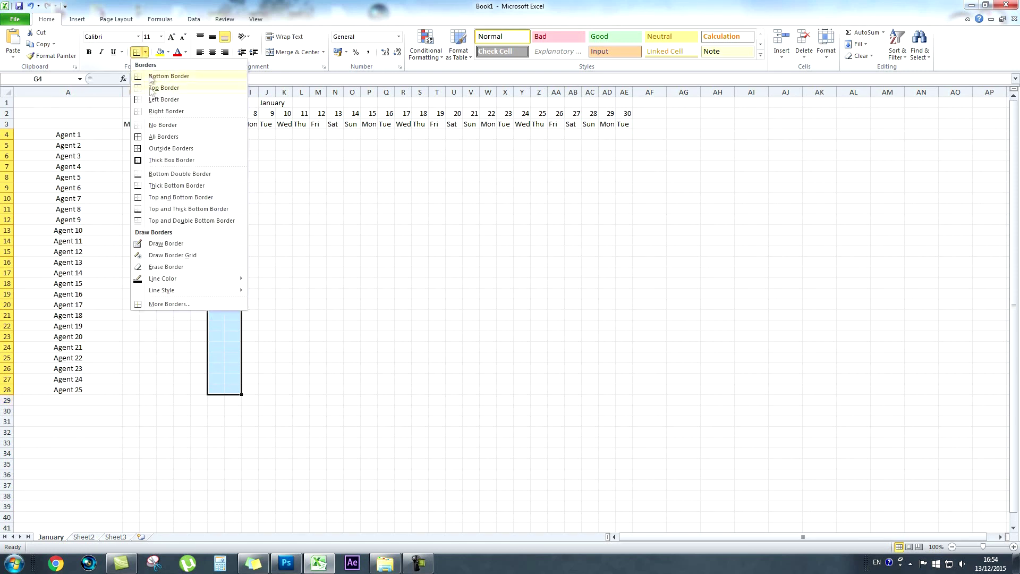
{"action": "left_click", "coordinate": [167, 52]}
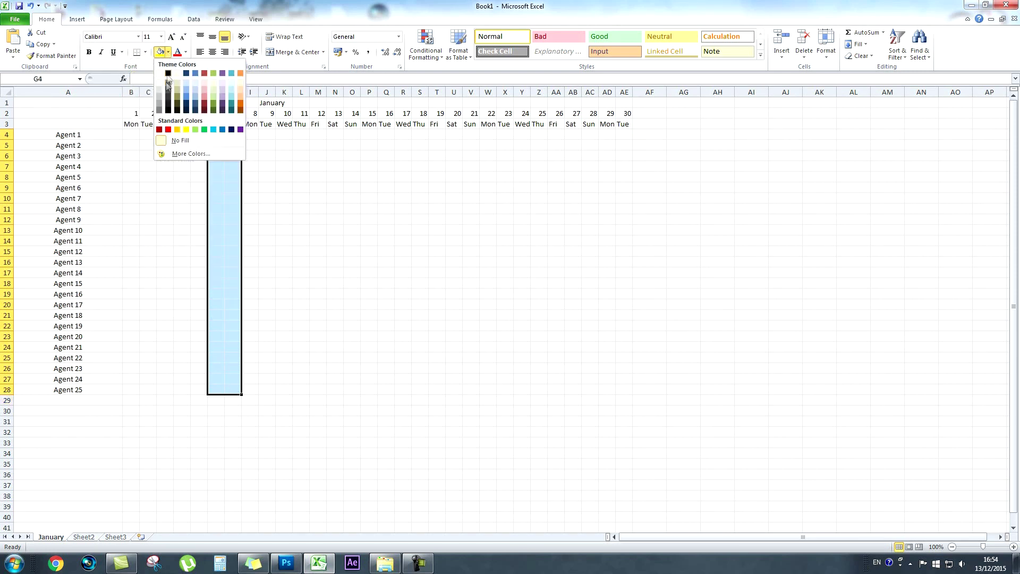
{"action": "left_click", "coordinate": [242, 84]}
Step: Copy the shaded weekend block to the other Saturday and Sunday columns, starting at N4, U4 and AB4
{"action": "key", "text": "ctrl+c"}
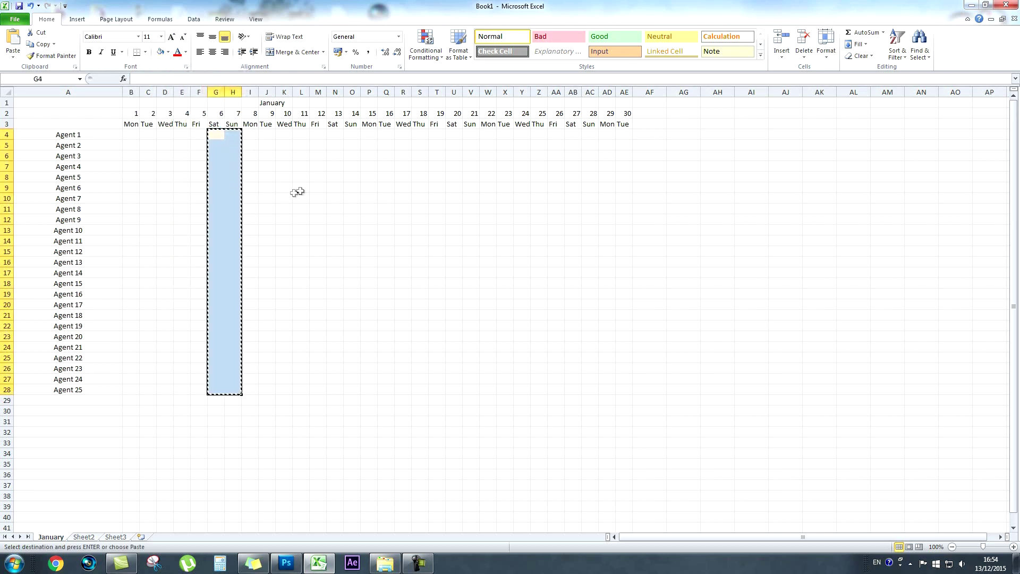
{"action": "left_click", "coordinate": [340, 134]}
{"action": "key", "text": "ctrl+v"}
{"action": "left_click", "coordinate": [458, 135]}
{"action": "key", "text": "ctrl+v"}
{"action": "left_click", "coordinate": [573, 135]}
{"action": "key", "text": "ctrl+v"}
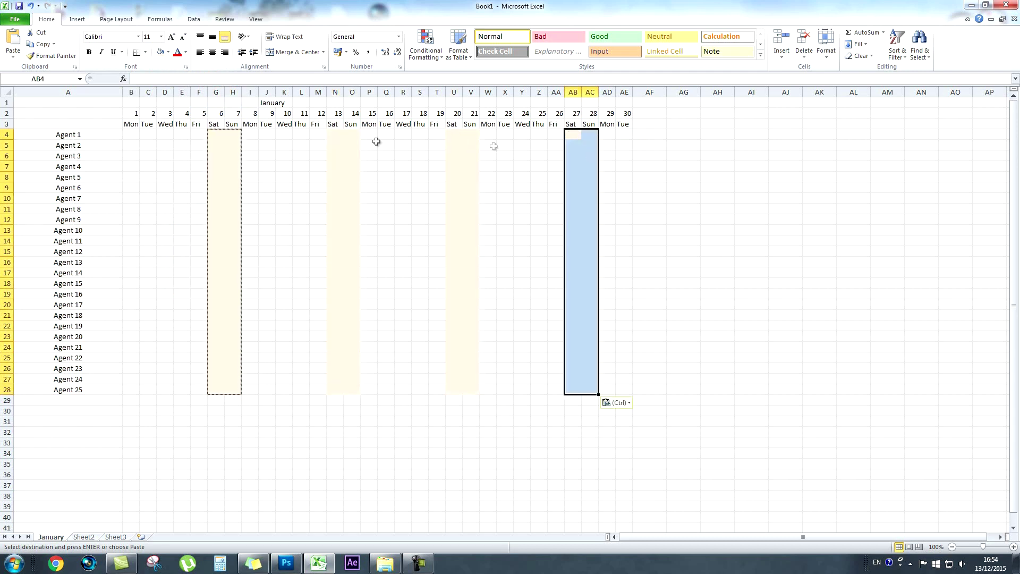
{"action": "key", "text": "Escape"}
Step: Centre the date and weekday headers in B2:AE3 and put thick box borders around them and the agent names
{"action": "left_click_drag", "start_coordinate": [131, 114], "coordinate": [625, 124]}
{"action": "left_click", "coordinate": [212, 52]}
{"action": "left_click", "coordinate": [145, 52]}
{"action": "left_click", "coordinate": [159, 155]}
{"action": "left_click_drag", "start_coordinate": [100, 137], "coordinate": [81, 393]}
{"action": "left_click", "coordinate": [137, 52]}
Step: Add thin grey borders to all cells of the schedule grid B4:AE28, keeping its thick black outline
{"action": "left_click_drag", "start_coordinate": [131, 136], "coordinate": [630, 393]}
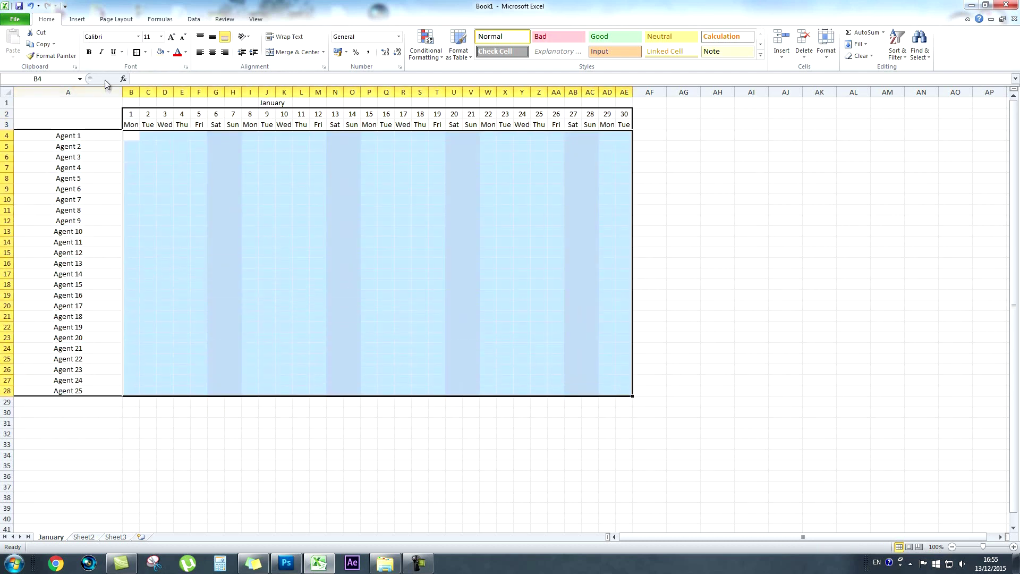
{"action": "left_click", "coordinate": [145, 52]}
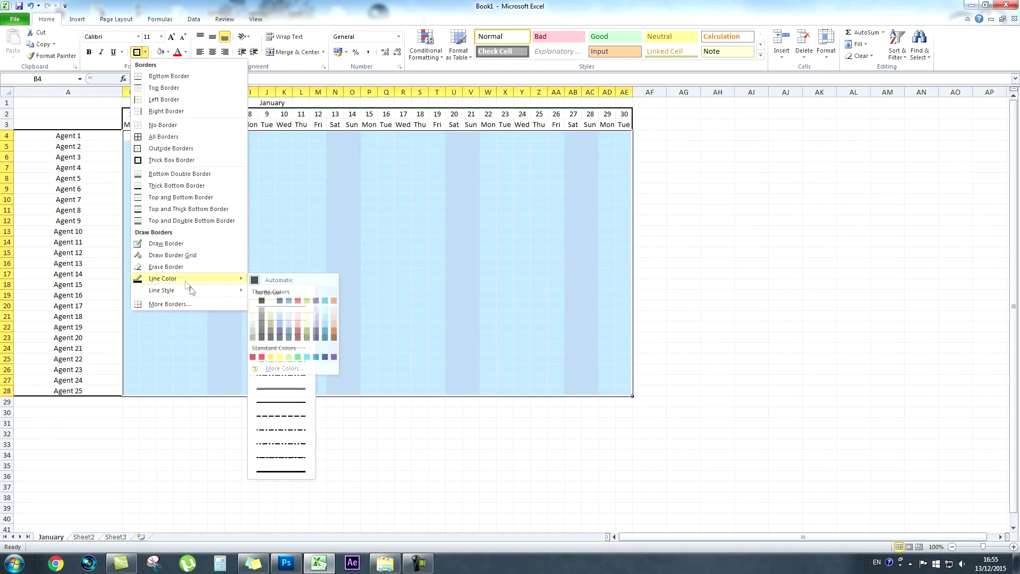
{"action": "left_click", "coordinate": [252, 336]}
{"action": "left_click", "coordinate": [137, 143]}
{"action": "left_click_drag", "start_coordinate": [133, 136], "coordinate": [627, 393]}
{"action": "left_click", "coordinate": [144, 51]}
{"action": "left_click", "coordinate": [145, 136]}
{"action": "left_click", "coordinate": [145, 52]}
{"action": "mouse_move", "coordinate": [218, 278]}
{"action": "left_click", "coordinate": [253, 335]}
{"action": "left_click_drag", "start_coordinate": [123, 133], "coordinate": [624, 390]}
{"action": "left_click", "coordinate": [717, 295]}
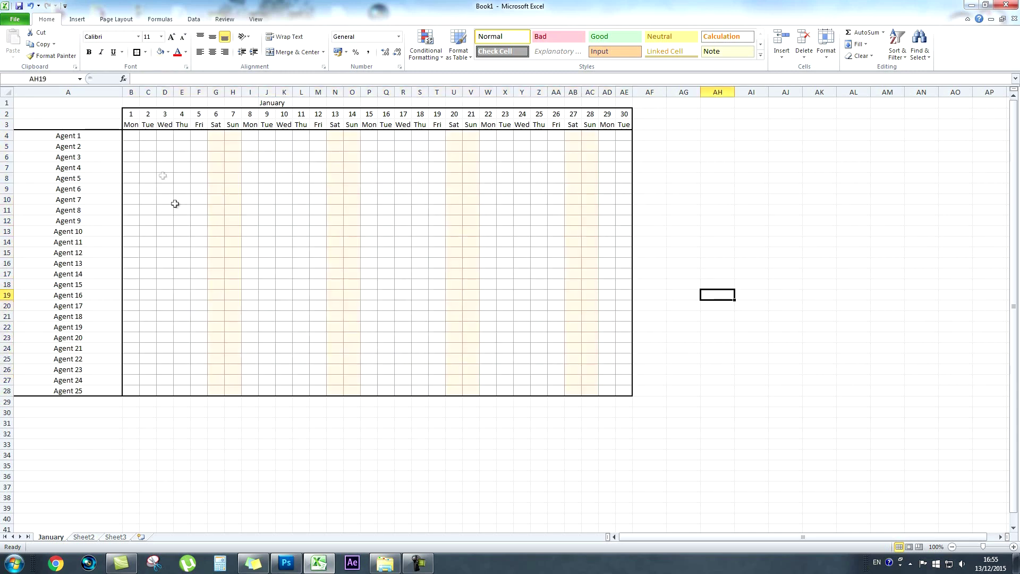
Step: Centre the contents of the schedule grid B4:AE28 horizontally
{"action": "left_click", "coordinate": [128, 136]}
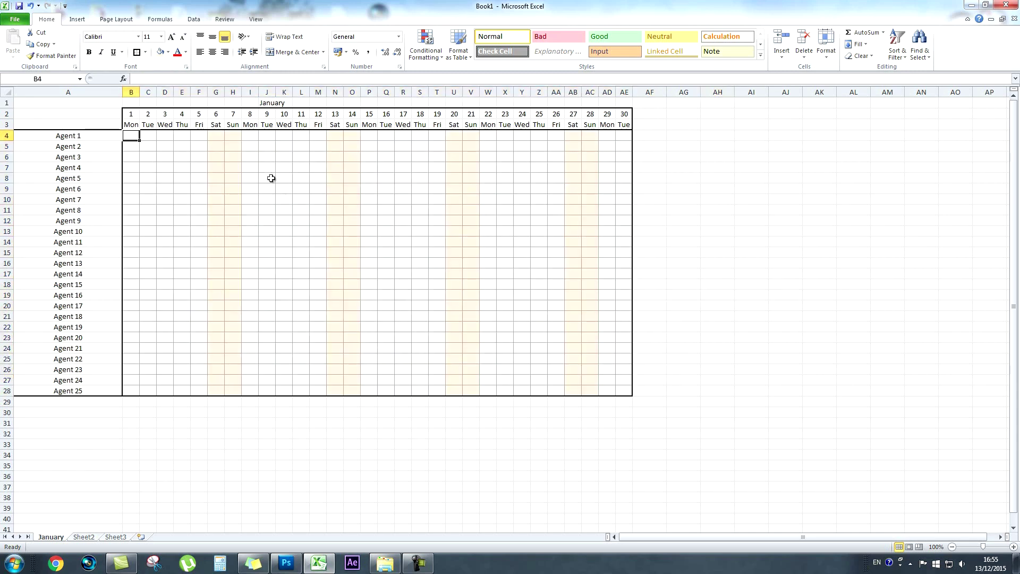
{"action": "left_click_drag", "start_coordinate": [131, 136], "coordinate": [614, 383]}
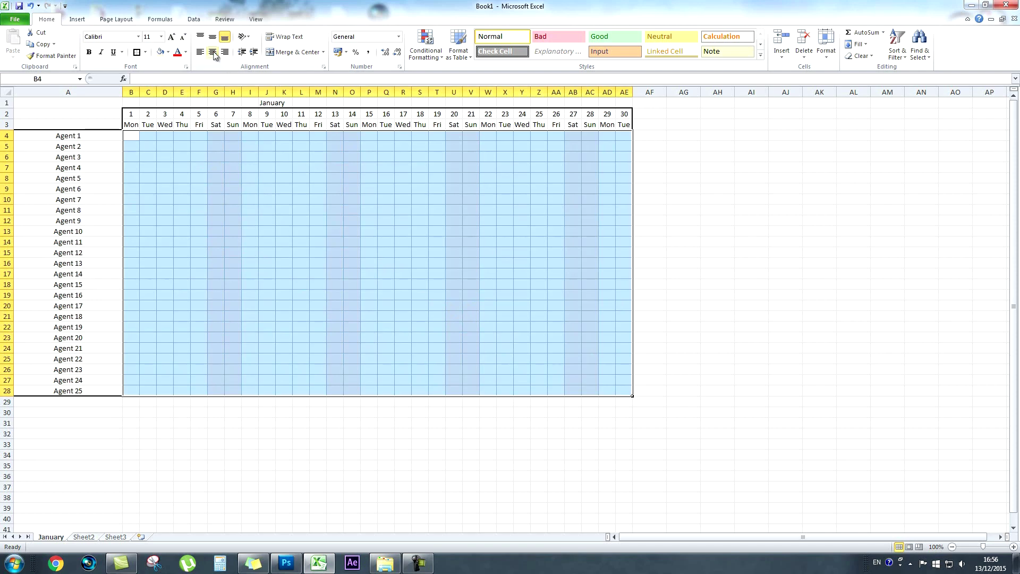
{"action": "left_click", "coordinate": [751, 357]}
Step: Enter 9 for Agent 1 on days 1 to 5 and 12 on days 8 to 12
{"action": "left_click", "coordinate": [139, 137]}
{"action": "type", "text": "9\t9\t9\t9\t9"}
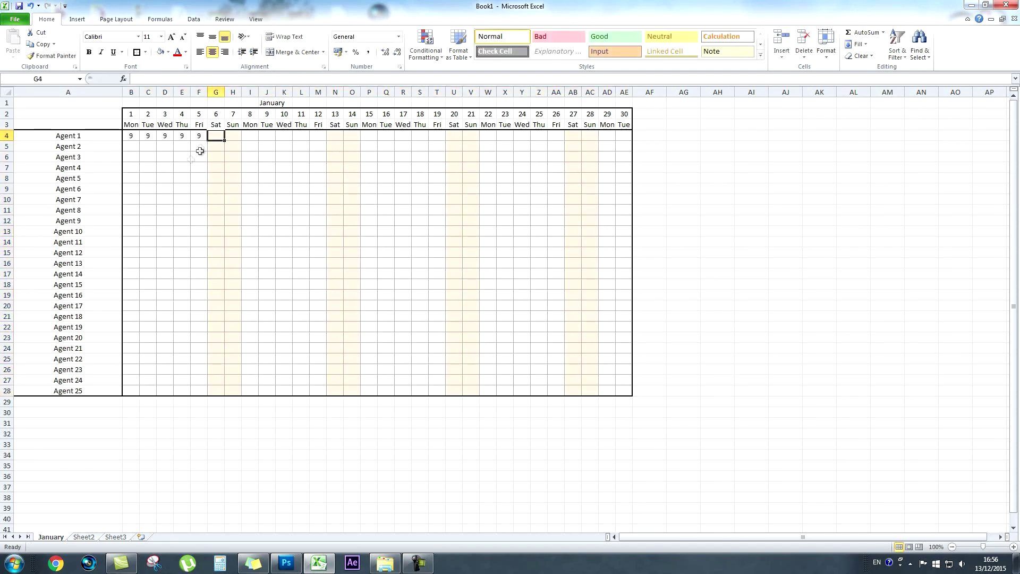
{"action": "left_click", "coordinate": [249, 136]}
{"action": "type", "text": "12\t12\t12\t12\t12"}
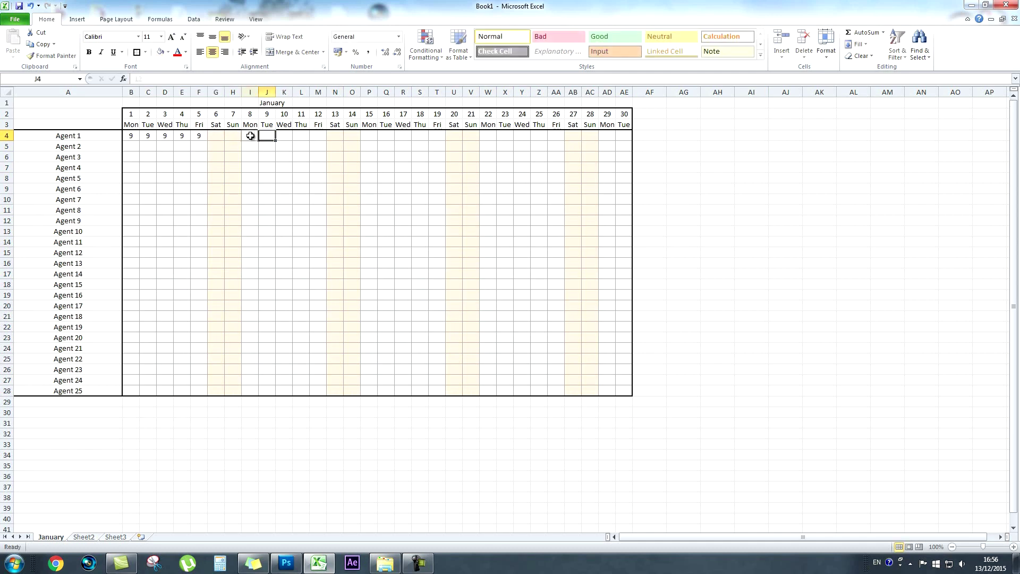
Step: Mark Agent 3 with H on each weekday from day 8 to day 12
{"action": "left_click", "coordinate": [282, 167]}
{"action": "left_click", "coordinate": [281, 158]}
{"action": "type", "text": "H"}
{"action": "key", "text": "Right"}
{"action": "type", "text": "H"}
{"action": "key", "text": "Left"}
{"action": "key", "text": "Left"}
{"action": "key", "text": "Left"}
{"action": "type", "text": "H"}
{"action": "key", "text": "Right"}
{"action": "type", "text": "H"}
{"action": "key", "text": "Right"}
{"action": "key", "text": "Right"}
{"action": "key", "text": "Right"}
{"action": "type", "text": "H"}
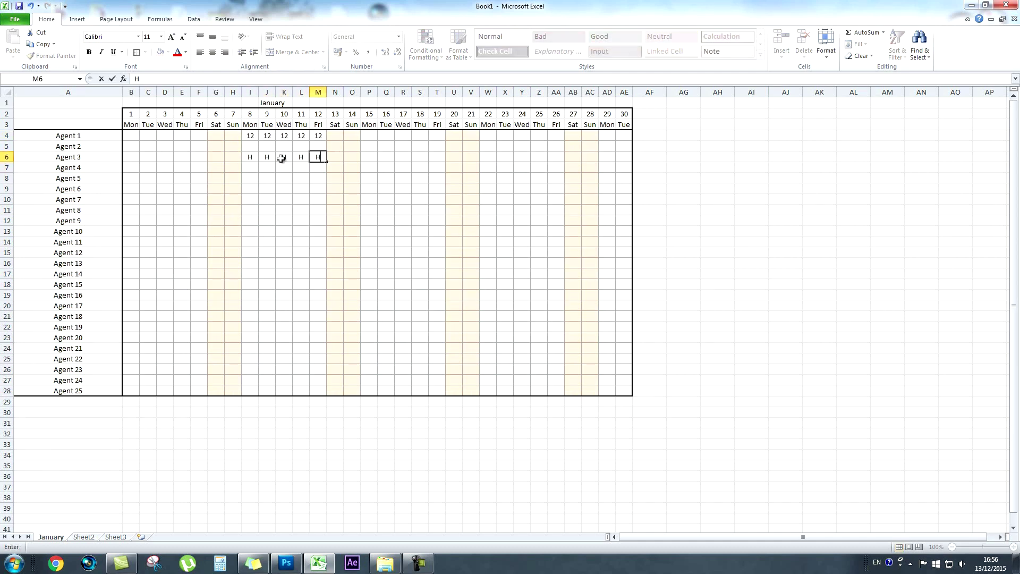
Step: Copy Agent 1's entries for days 8 to 12 to Agent 2 from day 15 and to Agent 3 from day 22
{"action": "left_click", "coordinate": [267, 242]}
{"action": "left_click_drag", "start_coordinate": [249, 157], "coordinate": [315, 161]}
{"action": "left_click_drag", "start_coordinate": [248, 135], "coordinate": [317, 136]}
{"action": "key", "text": "ctrl+c"}
{"action": "left_click", "coordinate": [369, 147]}
{"action": "key", "text": "ctrl+v"}
{"action": "left_click", "coordinate": [486, 167]}
{"action": "left_click", "coordinate": [487, 157]}
{"action": "key", "text": "ctrl+v"}
Step: Undo the sample shift and holiday entries until the schedule grid B4:AE28 is empty
{"action": "key", "text": "ctrl+z"}
{"action": "key", "text": "ctrl+z"}
{"action": "key", "text": "ctrl+z"}
{"action": "key", "text": "ctrl+z"}
{"action": "key", "text": "ctrl+z"}
{"action": "key", "text": "ctrl+z"}
{"action": "key", "text": "ctrl+z"}
{"action": "key", "text": "ctrl+z"}
{"action": "key", "text": "ctrl+z"}
{"action": "key", "text": "ctrl+z"}
{"action": "key", "text": "ctrl+z"}
{"action": "key", "text": "ctrl+z"}
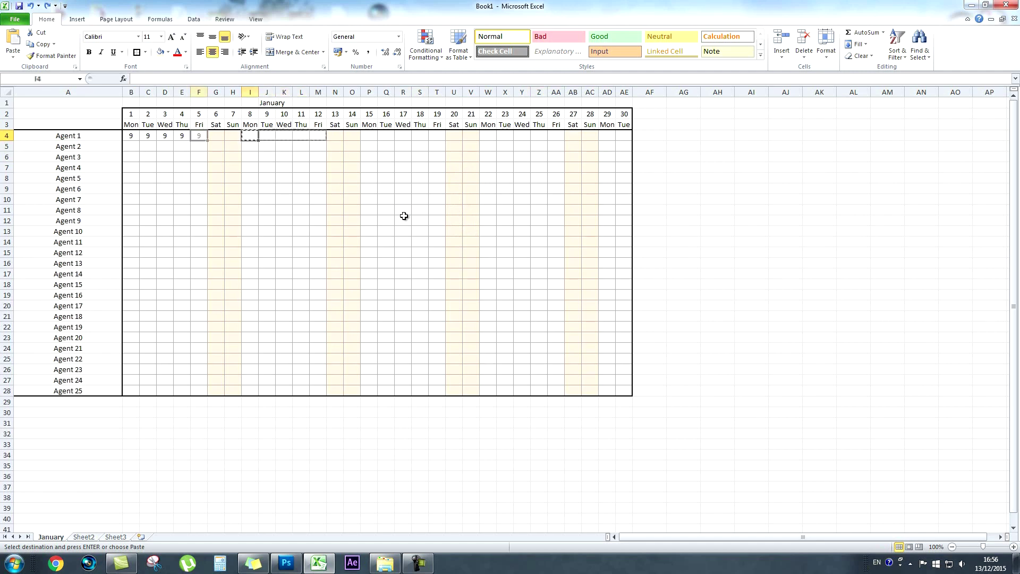
{"action": "left_click_drag", "start_coordinate": [128, 136], "coordinate": [629, 393]}
Step: Add black border lines between the agent names in A4:A28
{"action": "left_click", "coordinate": [145, 52]}
{"action": "left_click", "coordinate": [164, 150]}
{"action": "left_click_drag", "start_coordinate": [85, 137], "coordinate": [105, 392]}
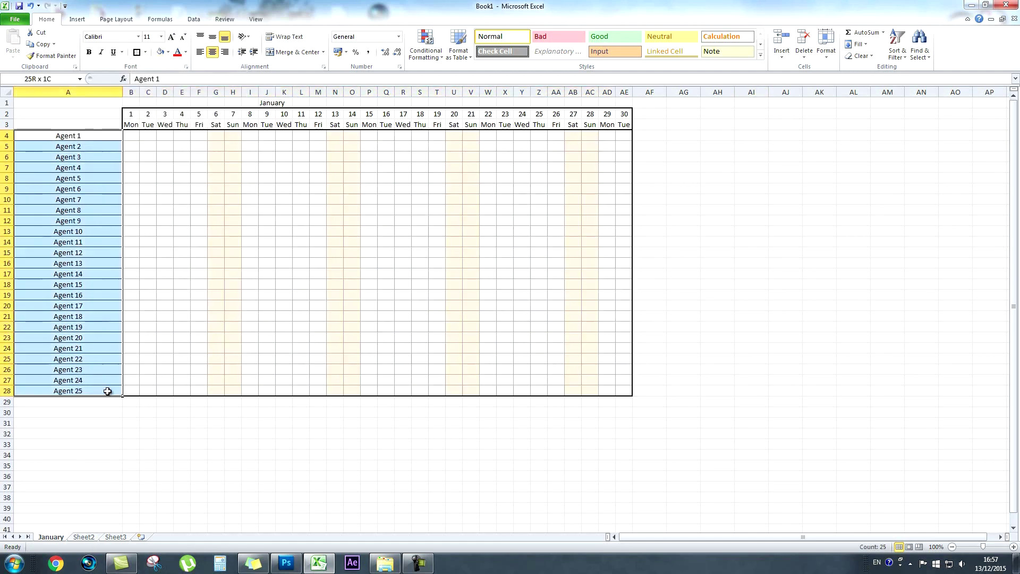
{"action": "left_click", "coordinate": [137, 52]}
{"action": "left_click", "coordinate": [154, 254]}
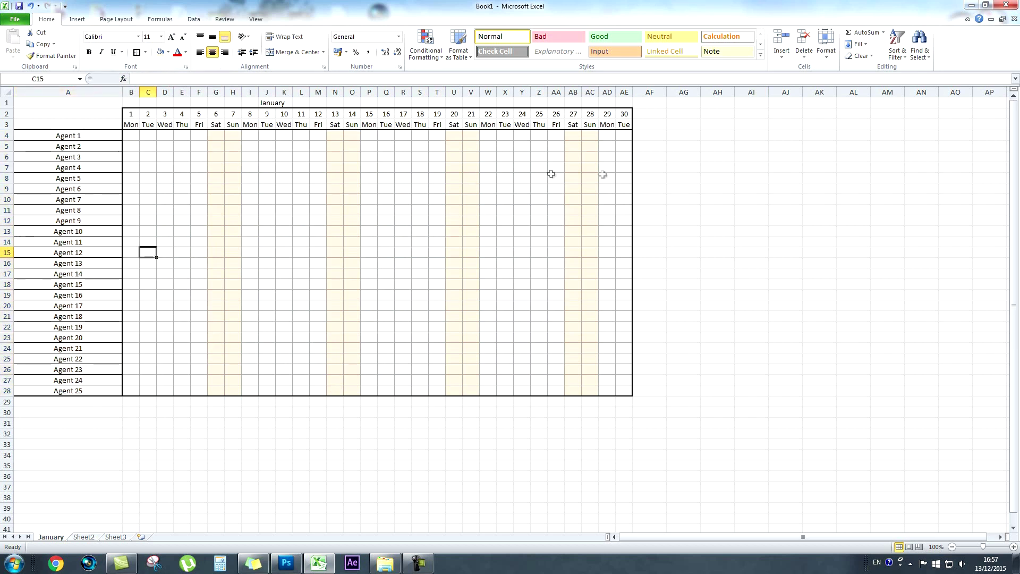
Step: Narrow column AF and enter the headings Holidays, Sick, Late and Compassionate in AG3:AJ3
{"action": "left_click_drag", "start_coordinate": [666, 92], "coordinate": [646, 93]}
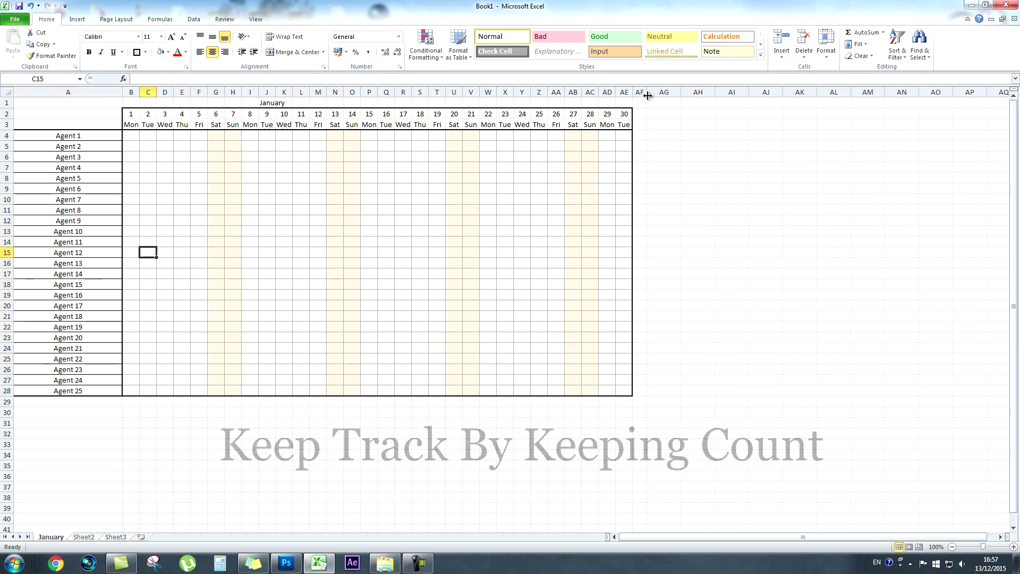
{"action": "left_click", "coordinate": [664, 125]}
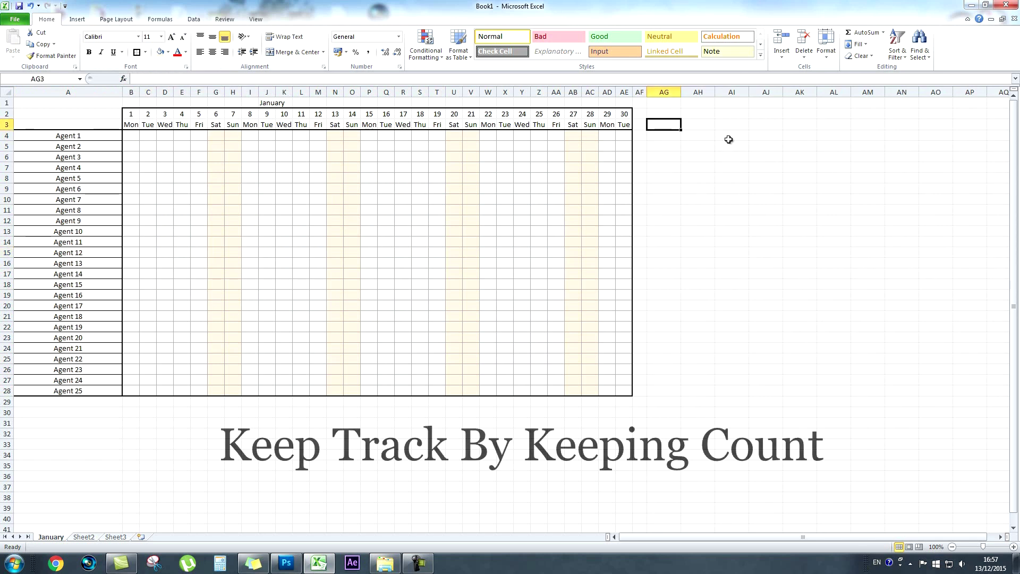
{"action": "type", "text": "Holid"}
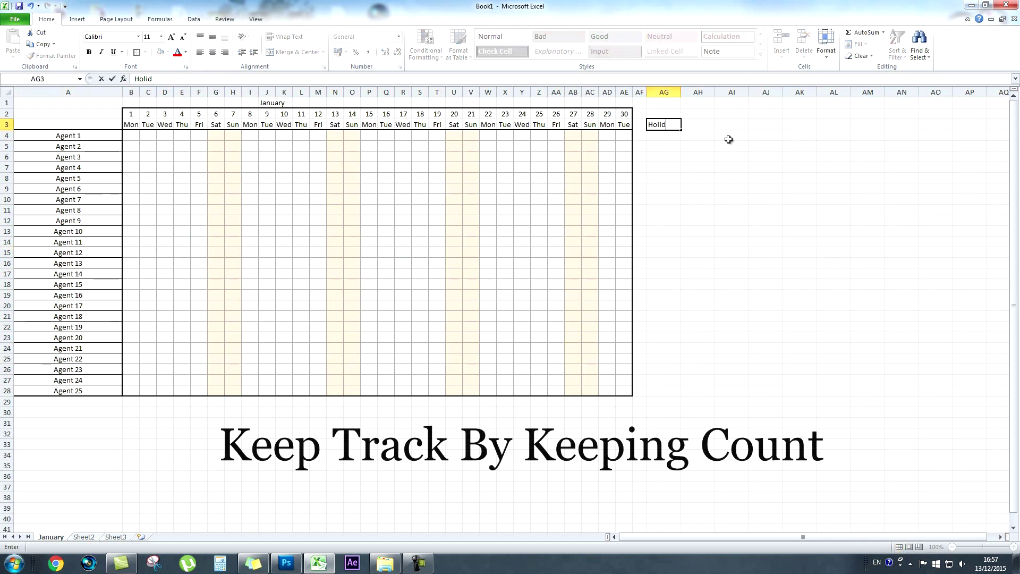
{"action": "type", "text": "ays"}
{"action": "left_click", "coordinate": [710, 123]}
{"action": "type", "text": "Sick"}
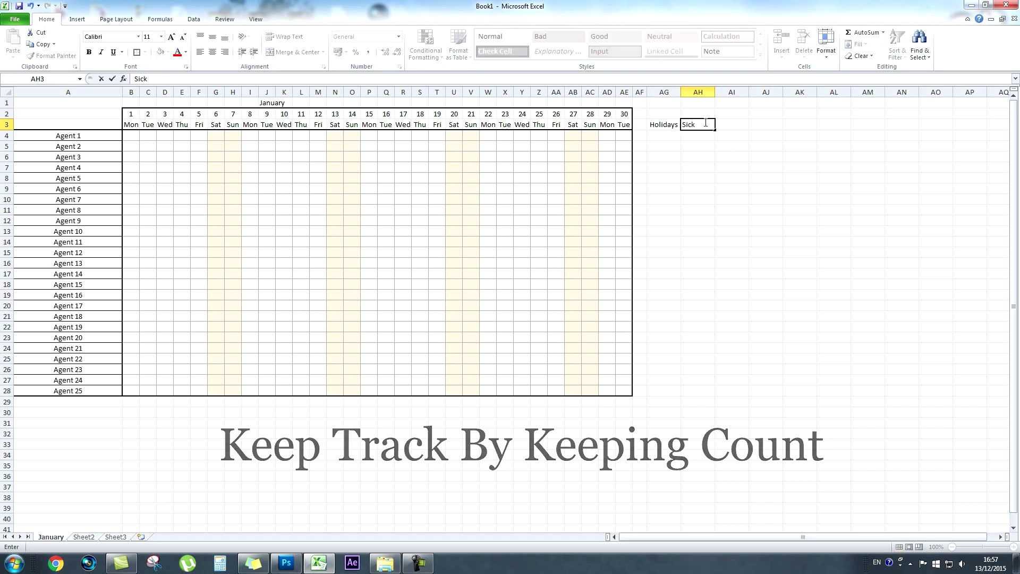
{"action": "key", "text": "Tab"}
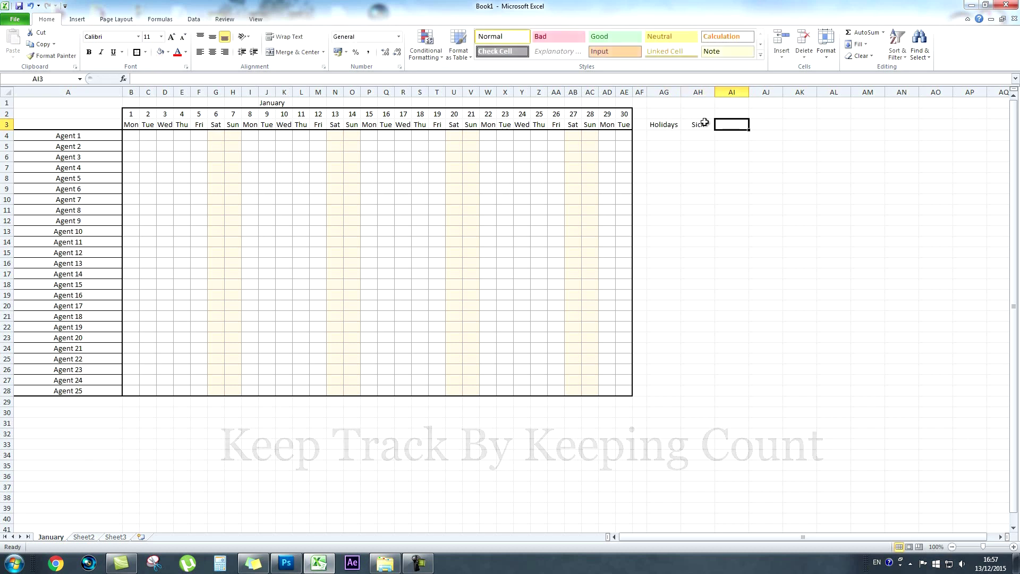
{"action": "type", "text": "Late"}
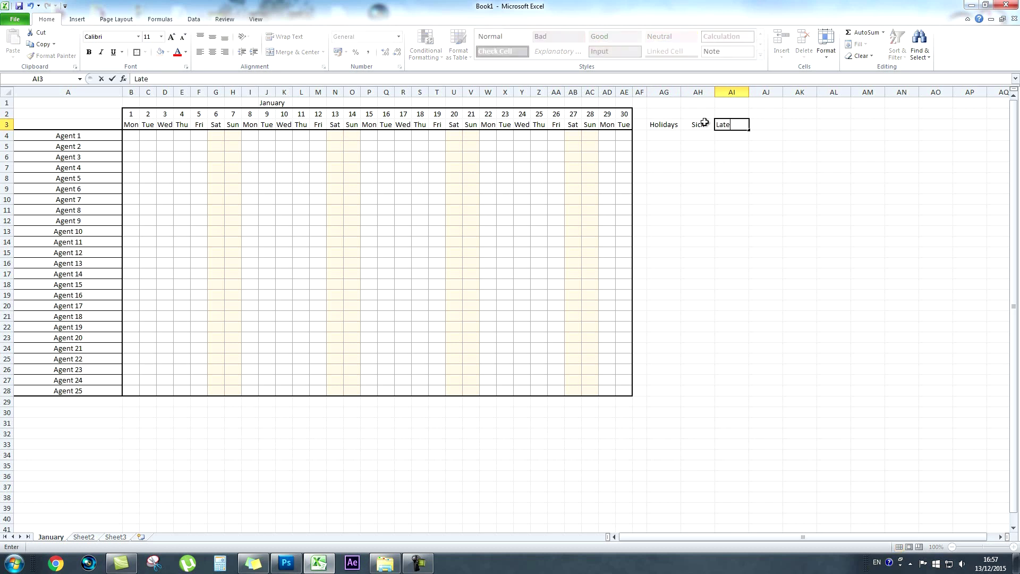
{"action": "key", "text": "Tab"}
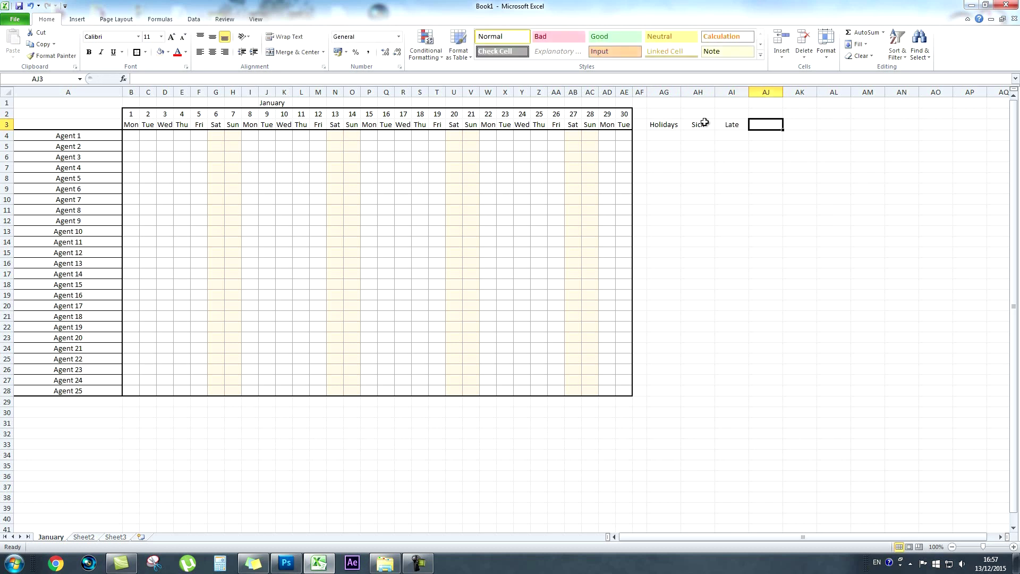
{"action": "type", "text": "C"}
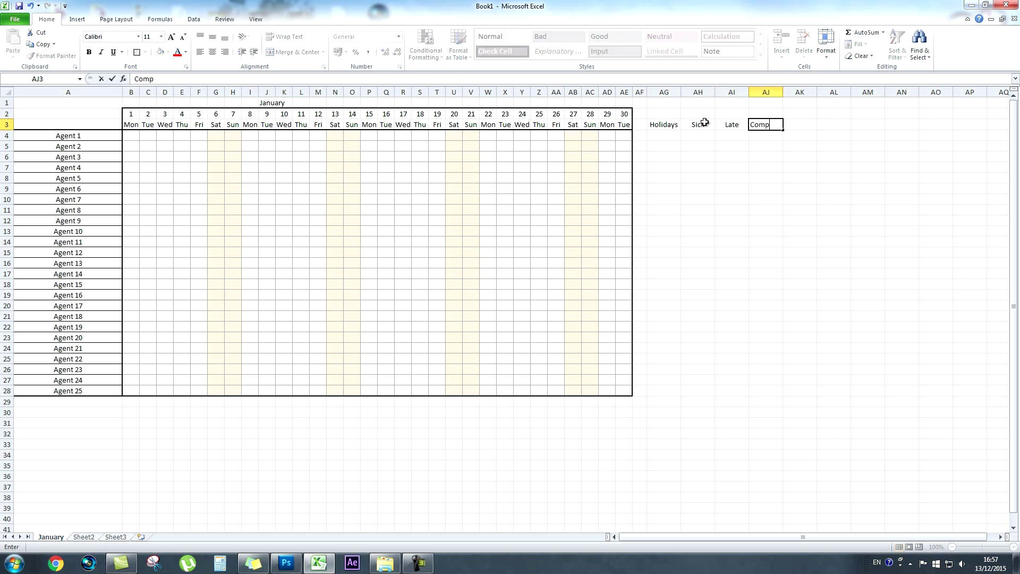
{"action": "type", "text": "ompassionate"}
{"action": "left_click", "coordinate": [846, 138]}
Step: Widen column AJ to fit the Compassionate heading and put a black outline around the headings AG3:AJ3
{"action": "left_click_drag", "start_coordinate": [782, 91], "coordinate": [812, 91]}
{"action": "left_click", "coordinate": [767, 157]}
{"action": "left_click_drag", "start_coordinate": [662, 126], "coordinate": [794, 126]}
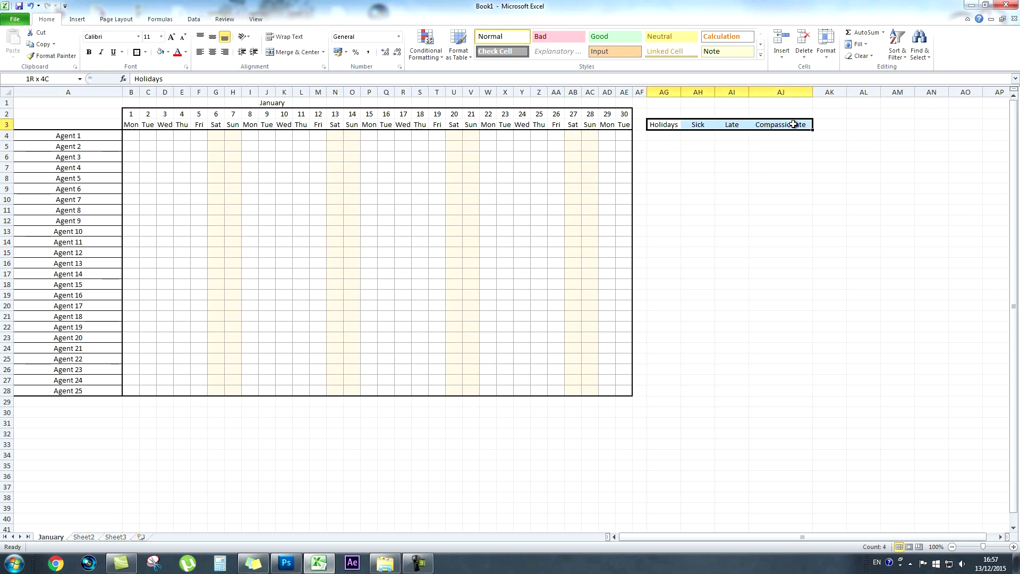
{"action": "left_click", "coordinate": [146, 53]}
{"action": "left_click", "coordinate": [235, 135]}
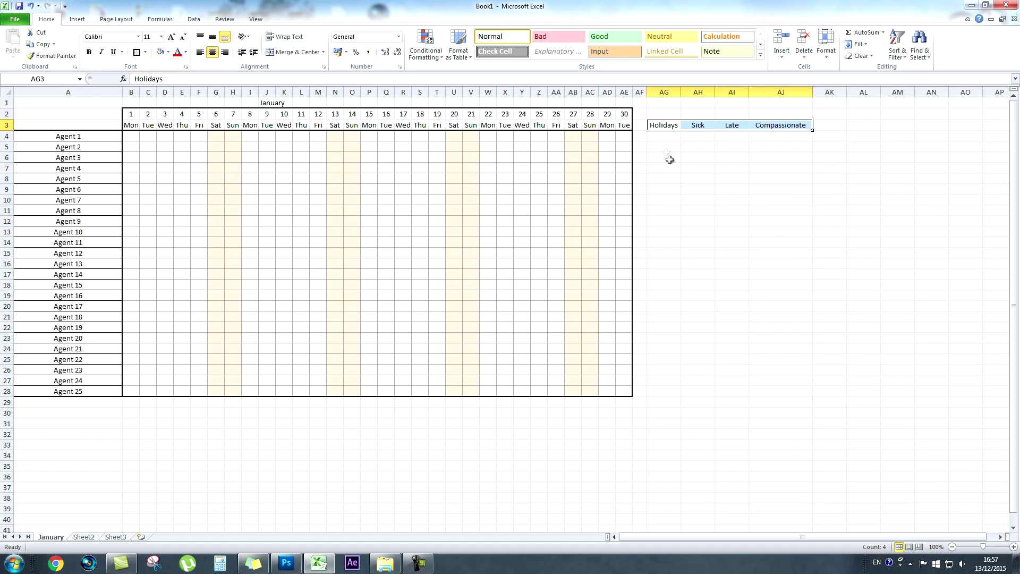
Step: Enter =COUNTIF(B4:AE4, "H") in AG4 under Holidays, centre it and fill it down to AG28
{"action": "left_click", "coordinate": [662, 137]}
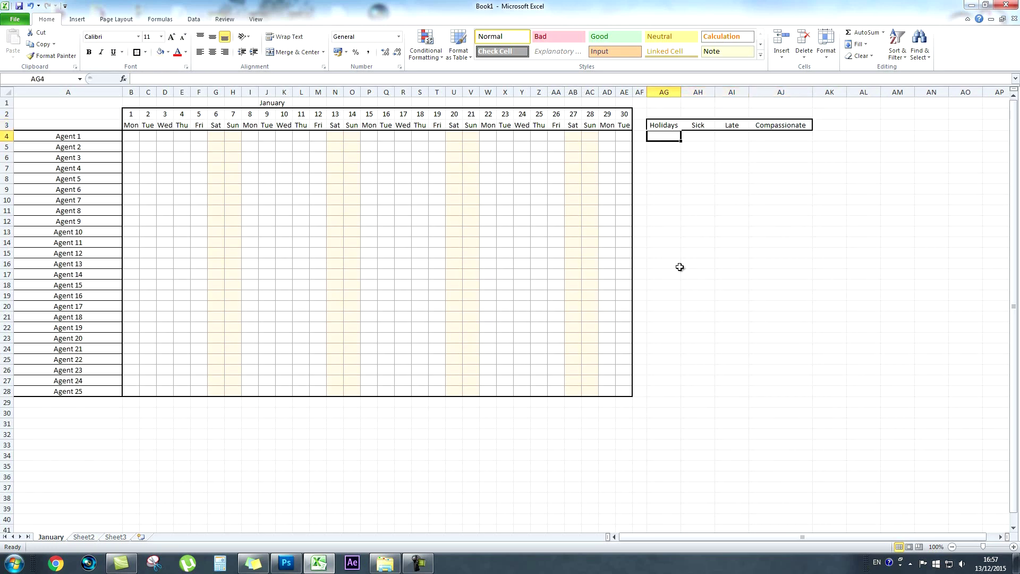
{"action": "type", "text": "="}
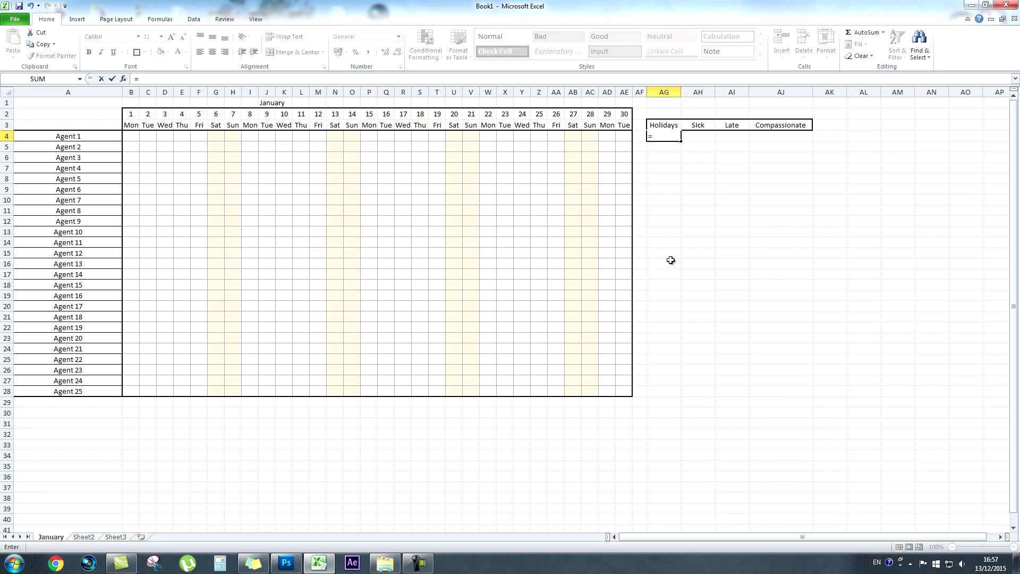
{"action": "type", "text": "COU"}
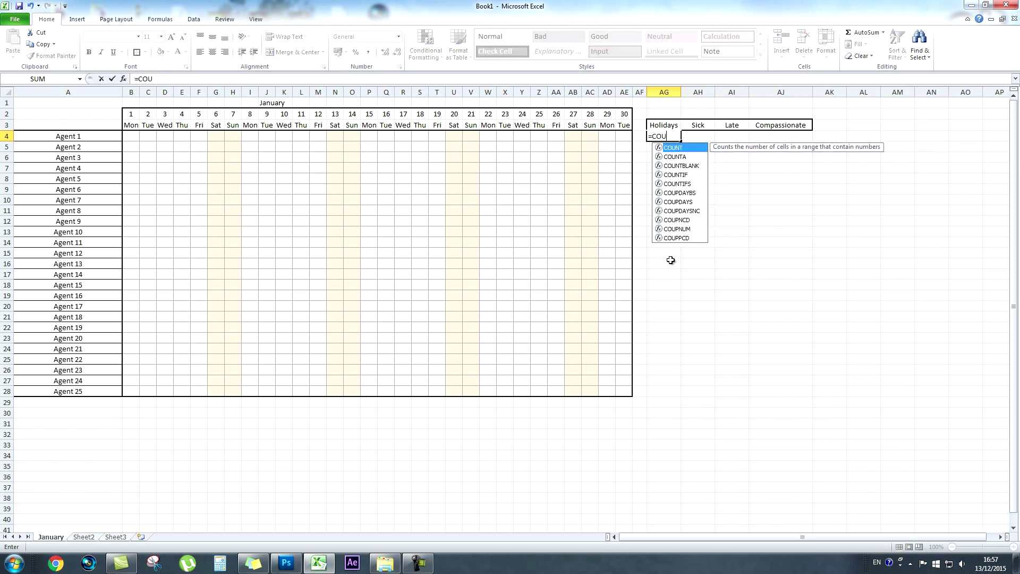
{"action": "type", "text": "NTIF(B4"}
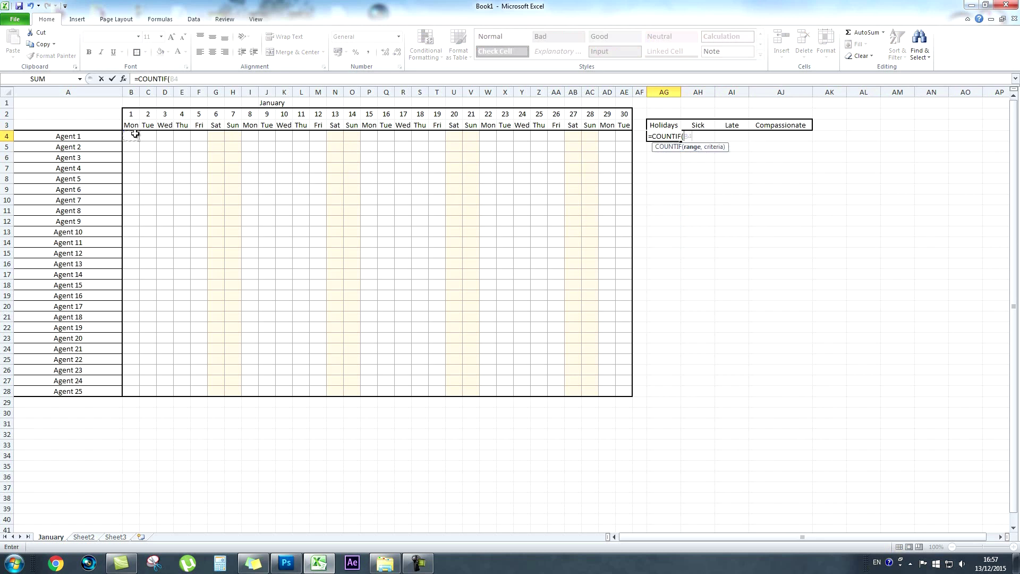
{"action": "left_click_drag", "start_coordinate": [133, 136], "coordinate": [622, 136]}
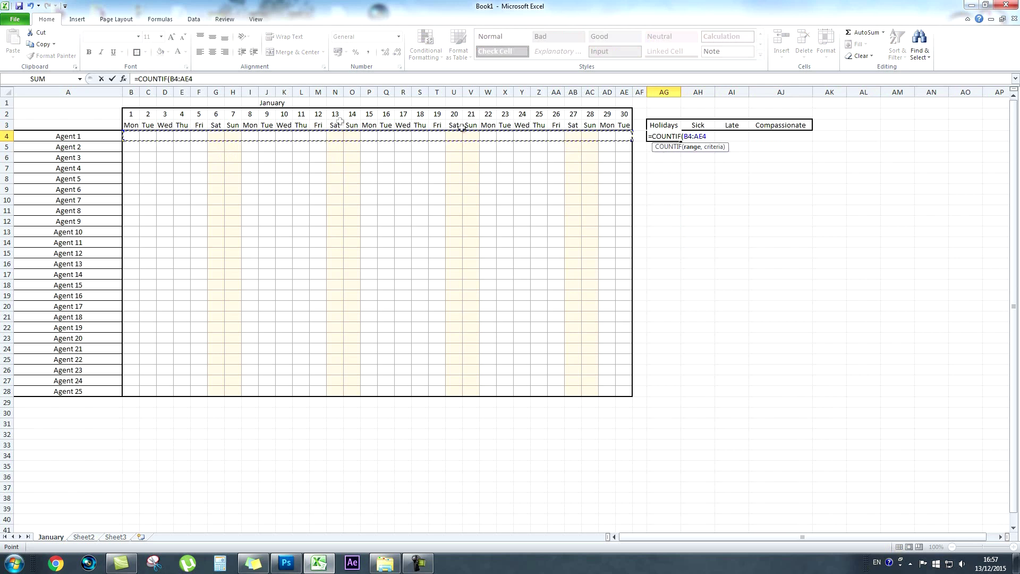
{"action": "left_click", "coordinate": [199, 79]}
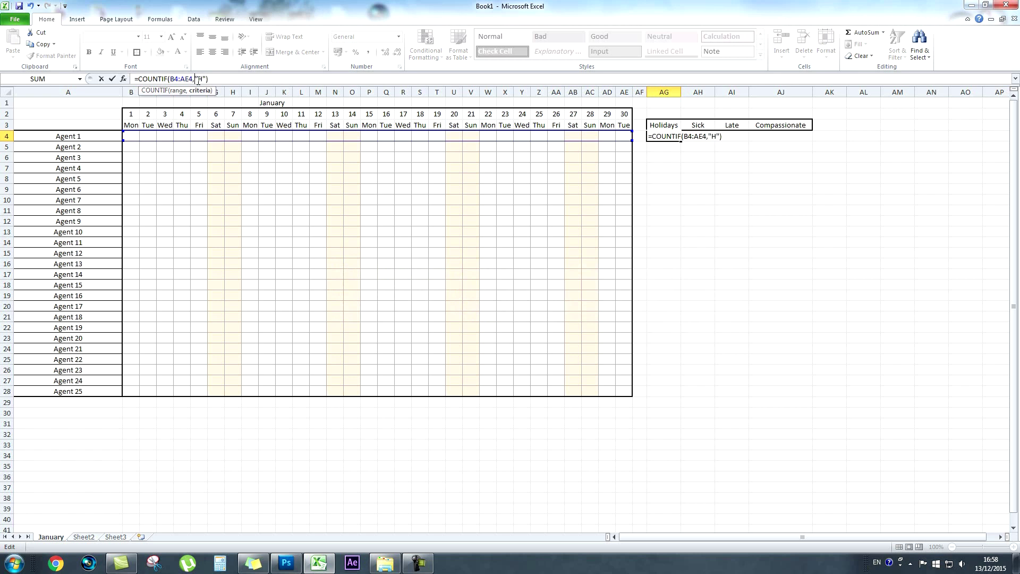
{"action": "key", "text": "Return"}
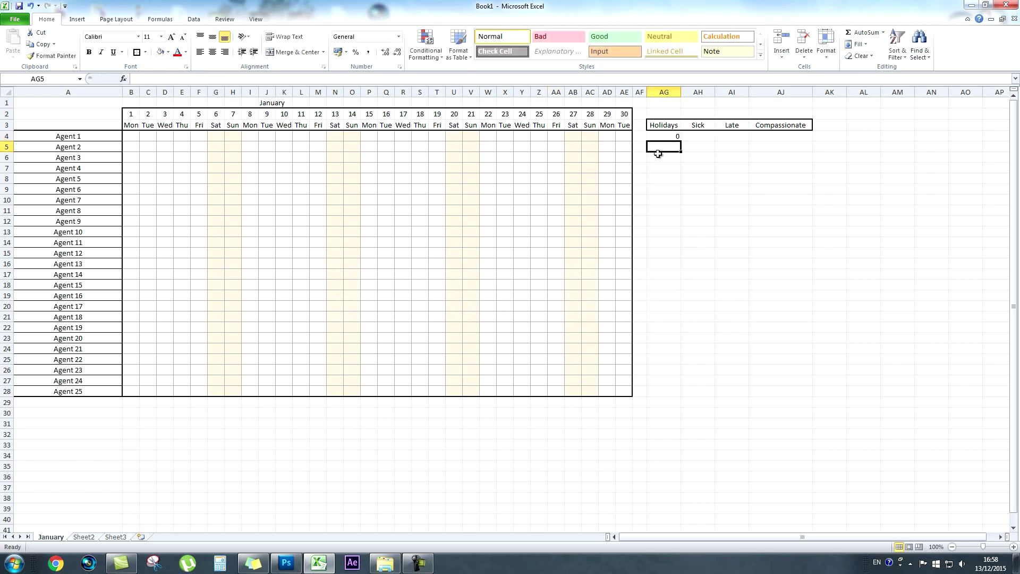
{"action": "left_click", "coordinate": [665, 138]}
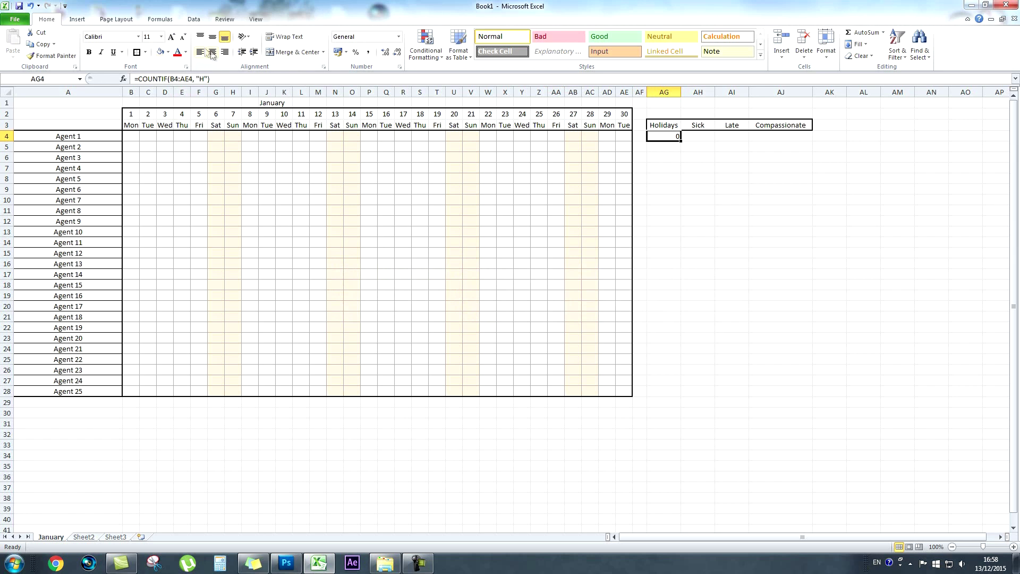
{"action": "left_click_drag", "start_coordinate": [681, 142], "coordinate": [685, 396]}
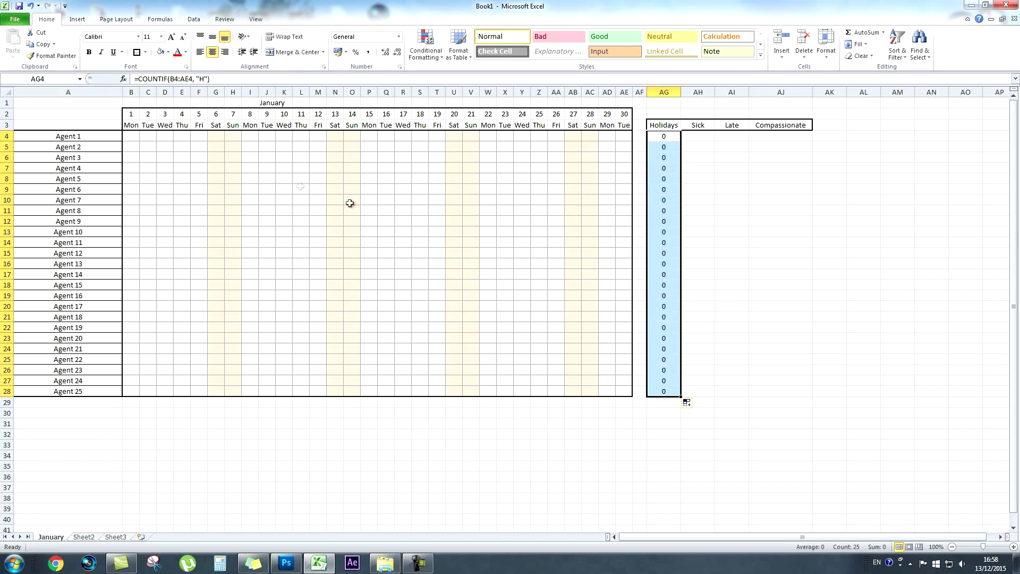
Step: Mark Agent 2 with H on days 9 to 12
{"action": "left_click", "coordinate": [261, 148]}
{"action": "type", "text": "H"}
{"action": "key", "text": "Tab"}
{"action": "type", "text": "H"}
{"action": "key", "text": "Tab"}
{"action": "type", "text": "H"}
{"action": "key", "text": "Tab"}
{"action": "type", "text": "H"}
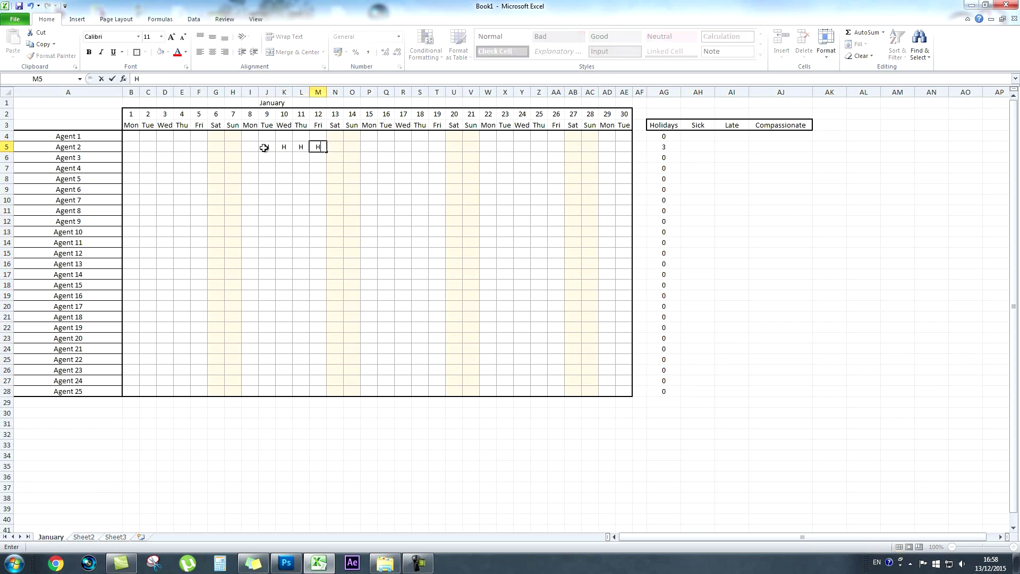
{"action": "key", "text": "Tab"}
{"action": "key", "text": "Tab"}
Step: Mark Agent 1 with H on days 29 and 30
{"action": "left_click", "coordinate": [606, 139]}
{"action": "type", "text": "H"}
{"action": "key", "text": "Tab"}
{"action": "type", "text": "H"}
{"action": "key", "text": "Left"}
{"action": "key", "text": "Left"}
{"action": "key", "text": "Left"}
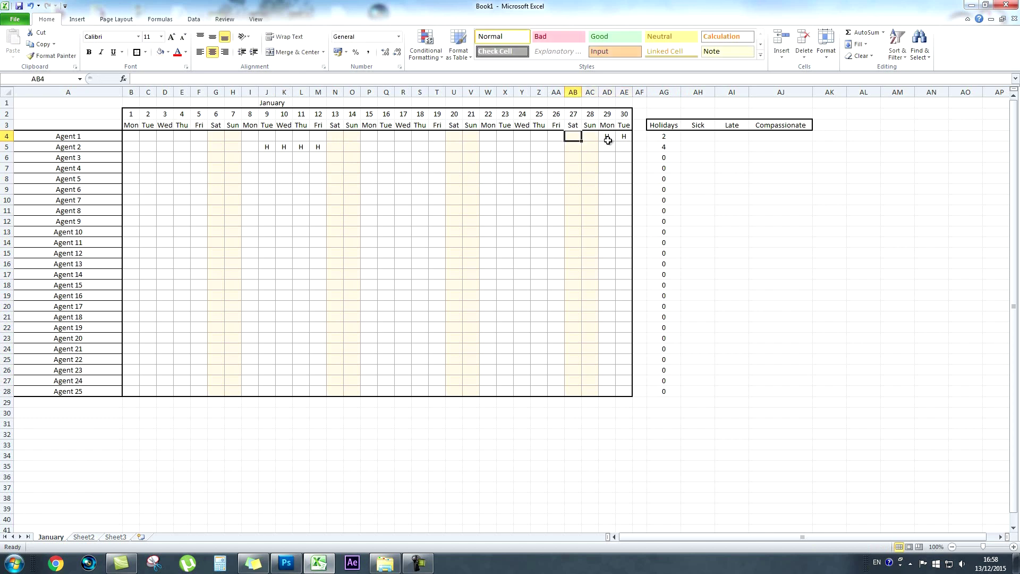
Step: Enter =COUNTIF(B4:AE4, "S") in AH4 to count Agent 1's sick days
{"action": "left_click", "coordinate": [662, 137]}
{"action": "left_click", "coordinate": [694, 138]}
{"action": "type", "text": "="}
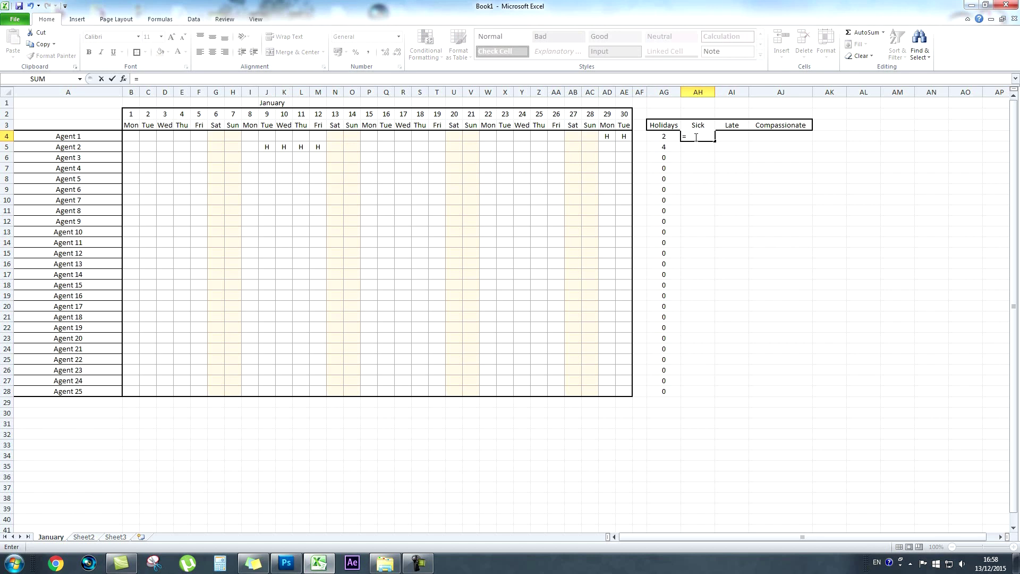
{"action": "type", "text": "COUNTI"}
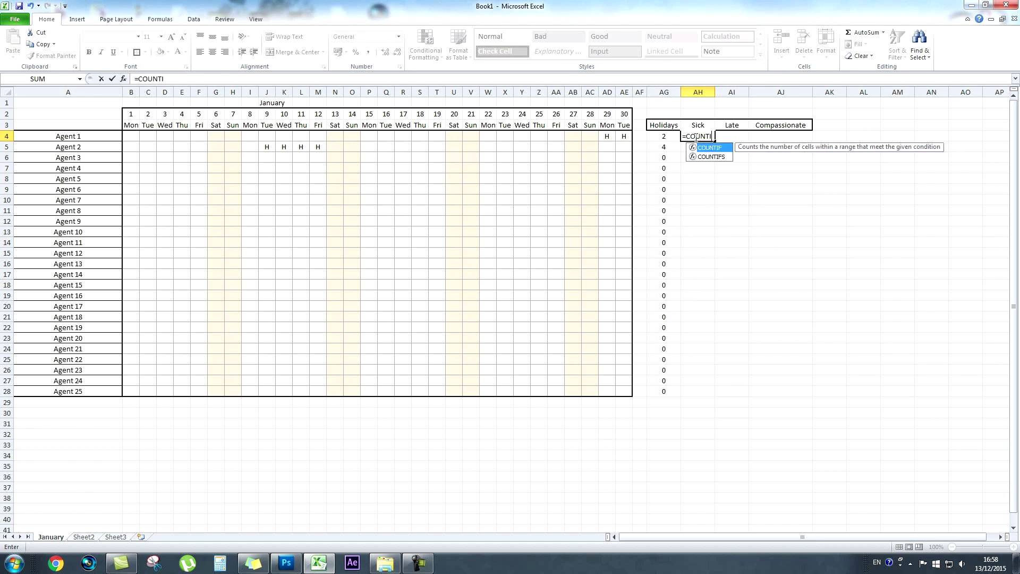
{"action": "type", "text": "F("}
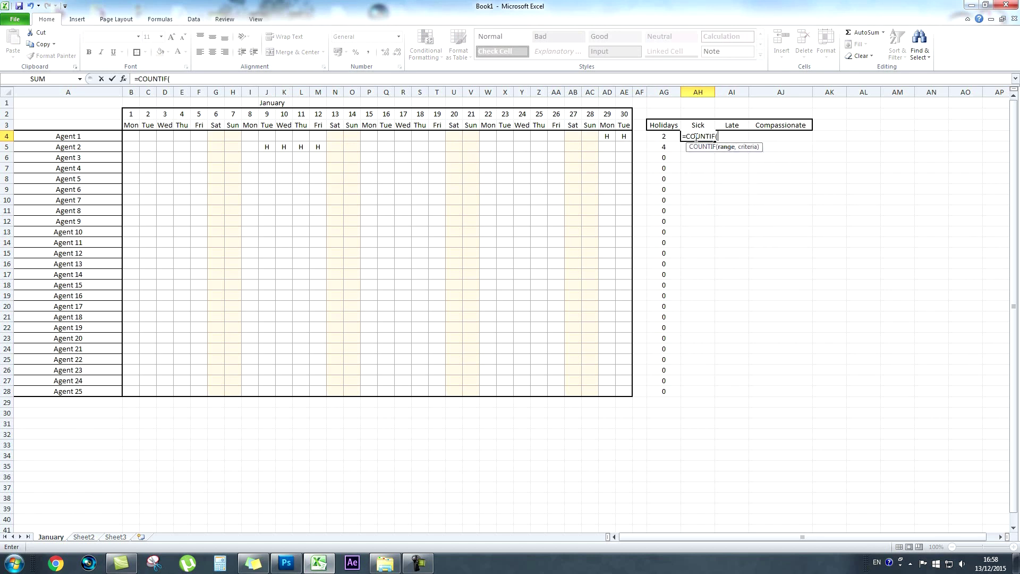
{"action": "left_click_drag", "start_coordinate": [131, 136], "coordinate": [620, 138]}
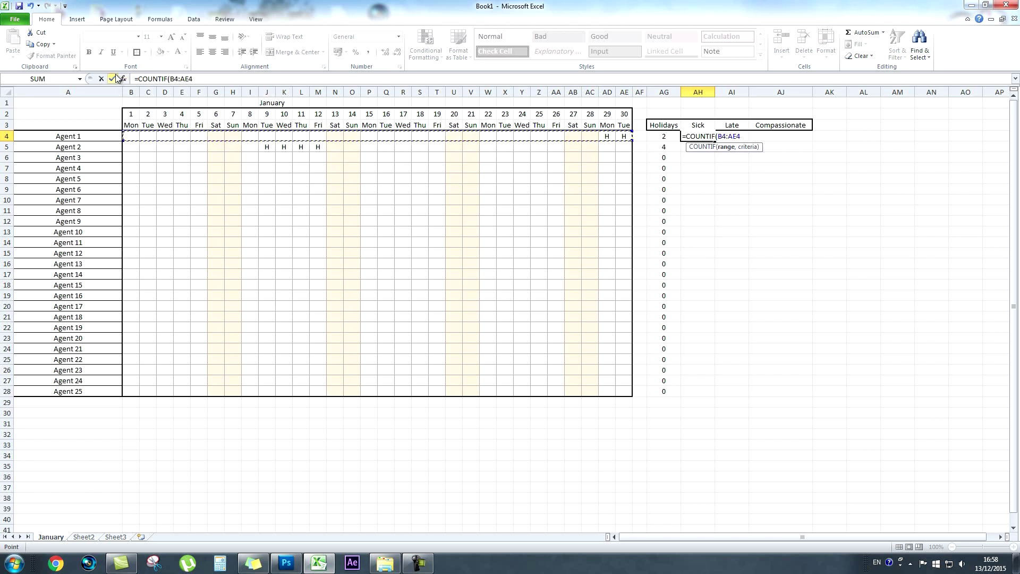
{"action": "left_click", "coordinate": [198, 78]}
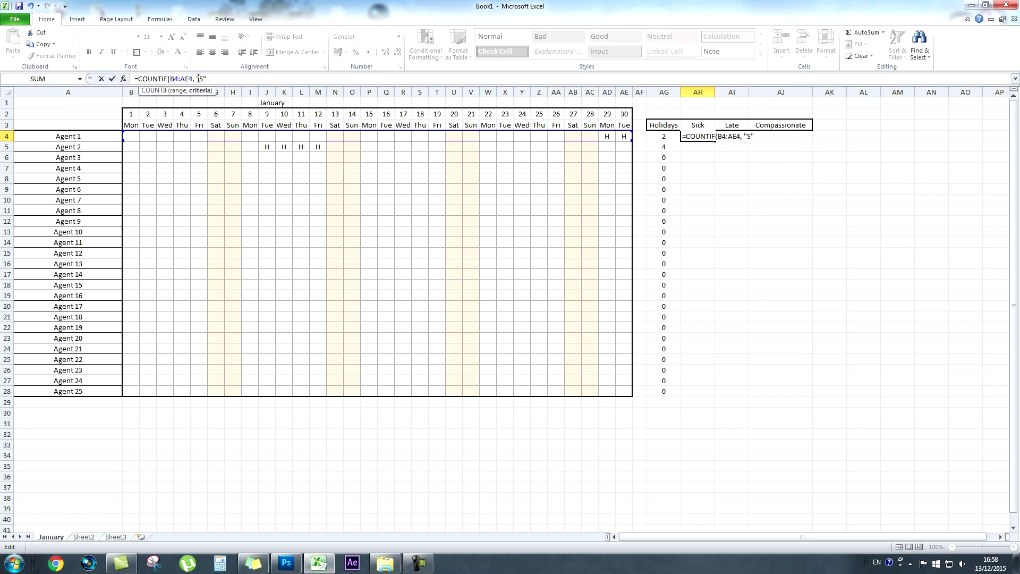
{"action": "type", "text": ", \"S\")"}
{"action": "key", "text": "Return"}
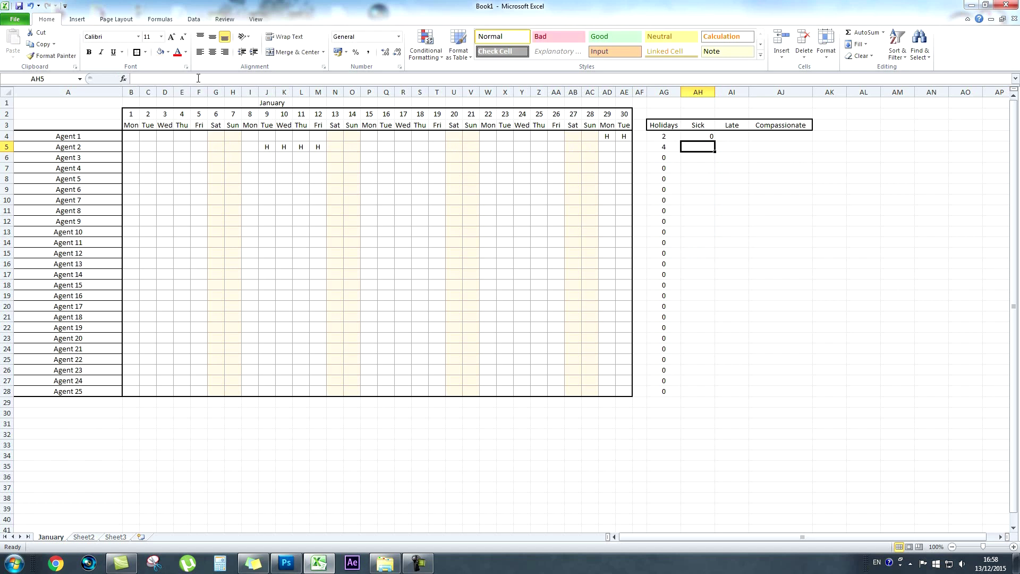
Step: Fill the Sick formula from AH4 down to AH28 and check the formulas in the filled column
{"action": "left_click", "coordinate": [699, 137]}
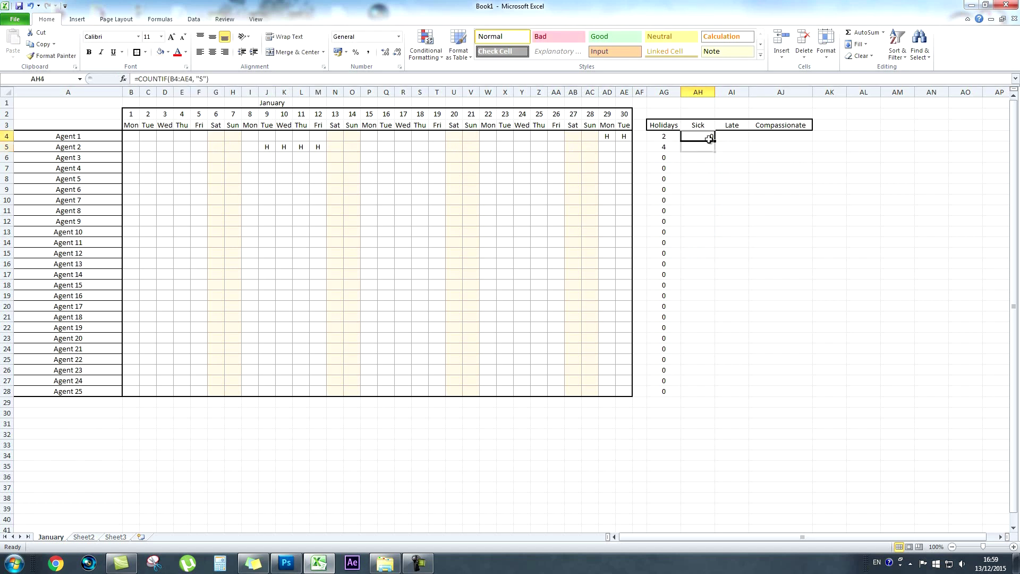
{"action": "left_click_drag", "start_coordinate": [716, 142], "coordinate": [706, 396]}
{"action": "left_click", "coordinate": [695, 274]}
{"action": "double_click", "coordinate": [691, 168]}
{"action": "key", "text": "Escape"}
{"action": "left_click", "coordinate": [690, 136]}
{"action": "double_click", "coordinate": [691, 136]}
{"action": "key", "text": "Escape"}
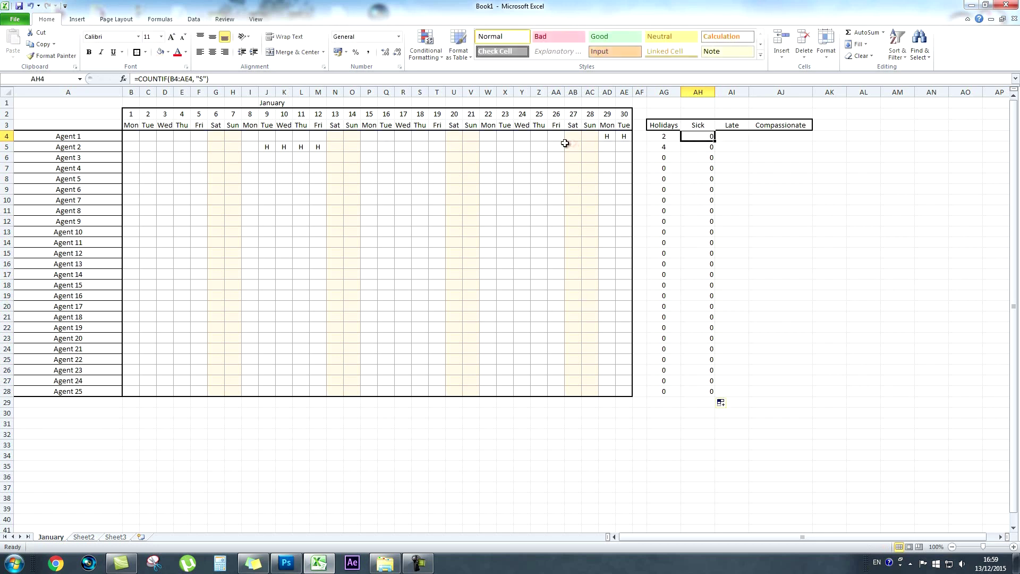
Step: Mark Agent 3 with S on days 15 to 17
{"action": "left_click", "coordinate": [371, 156]}
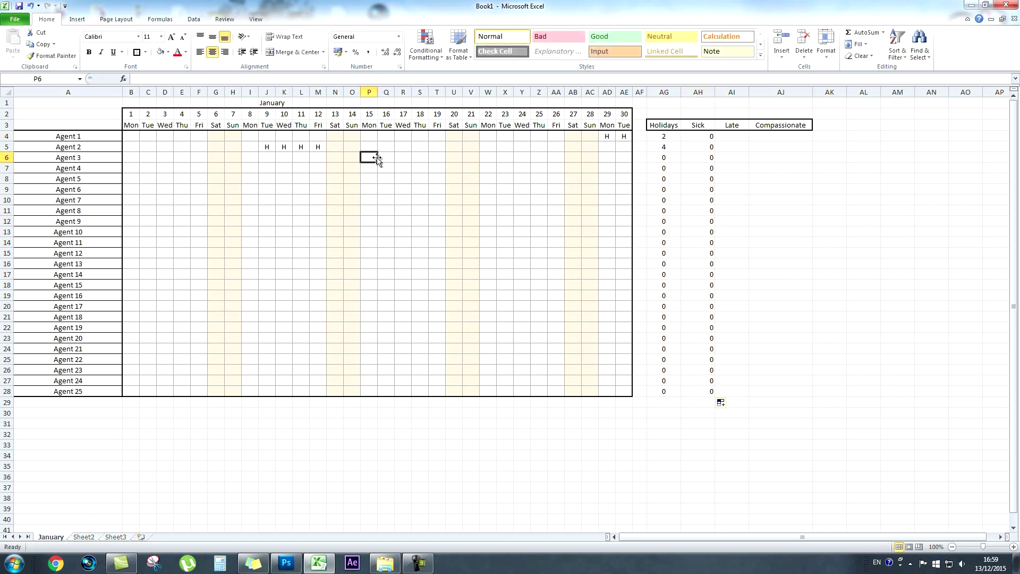
{"action": "type", "text": "S"}
{"action": "key", "text": "Tab"}
{"action": "type", "text": "S"}
{"action": "key", "text": "Tab"}
{"action": "type", "text": "S"}
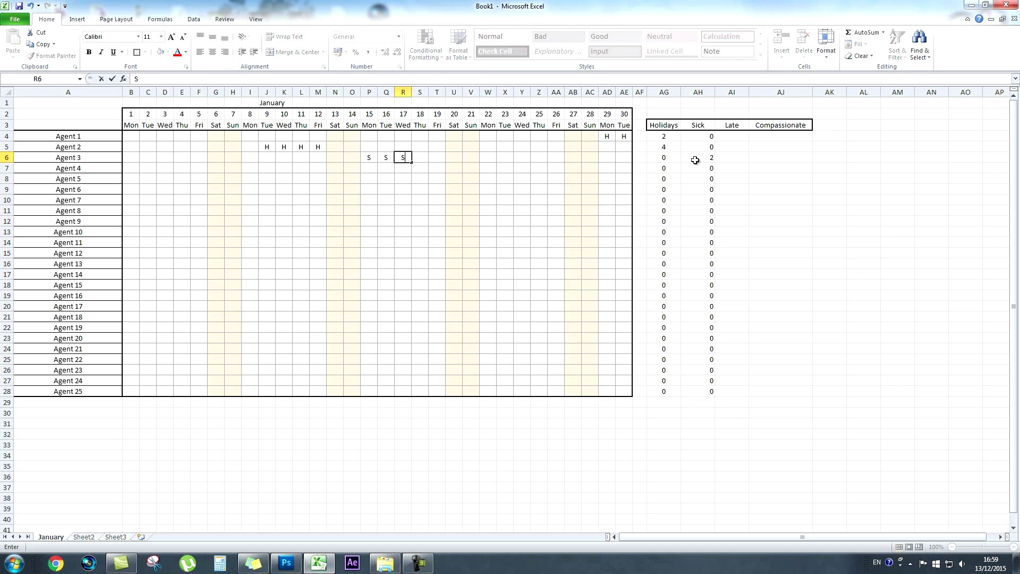
{"action": "left_click", "coordinate": [489, 157]}
{"action": "left_click_drag", "start_coordinate": [369, 158], "coordinate": [403, 158]}
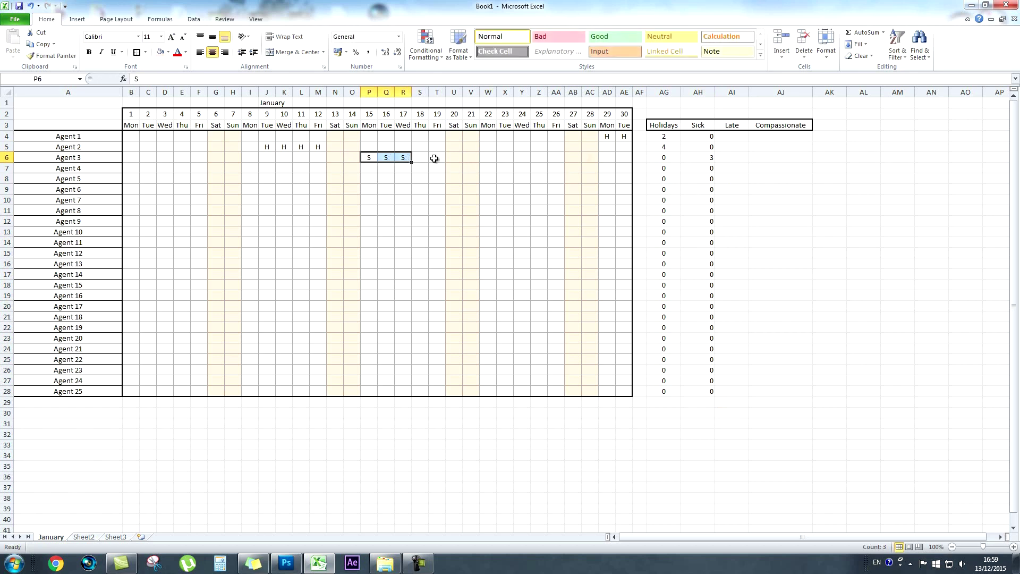
Step: Enter =COUNTIF(B4:AE4, "L") in AI4 to count late days and fill it down to AI28
{"action": "left_click", "coordinate": [700, 156]}
{"action": "left_click", "coordinate": [726, 134]}
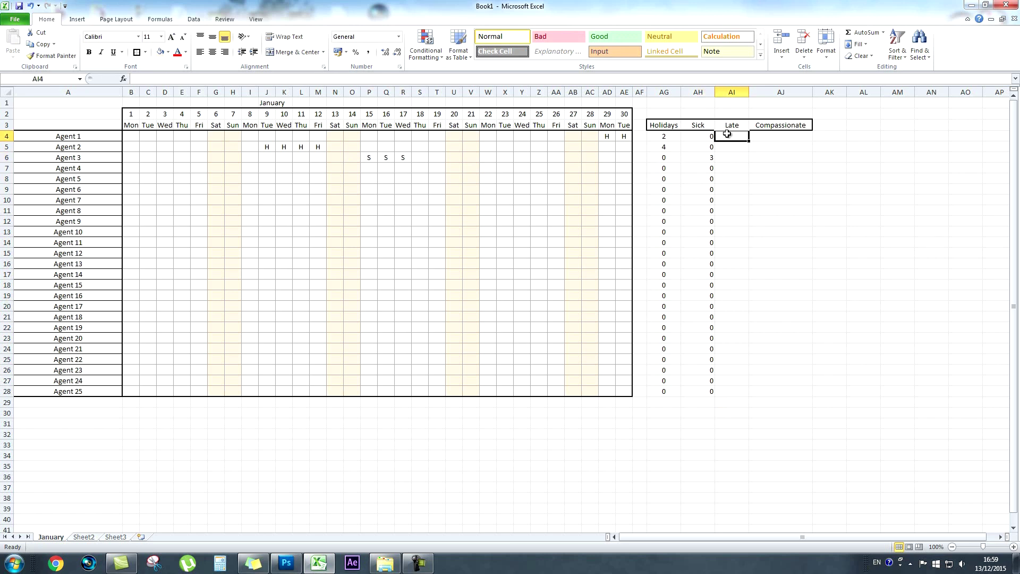
{"action": "type", "text": "=COUNT"}
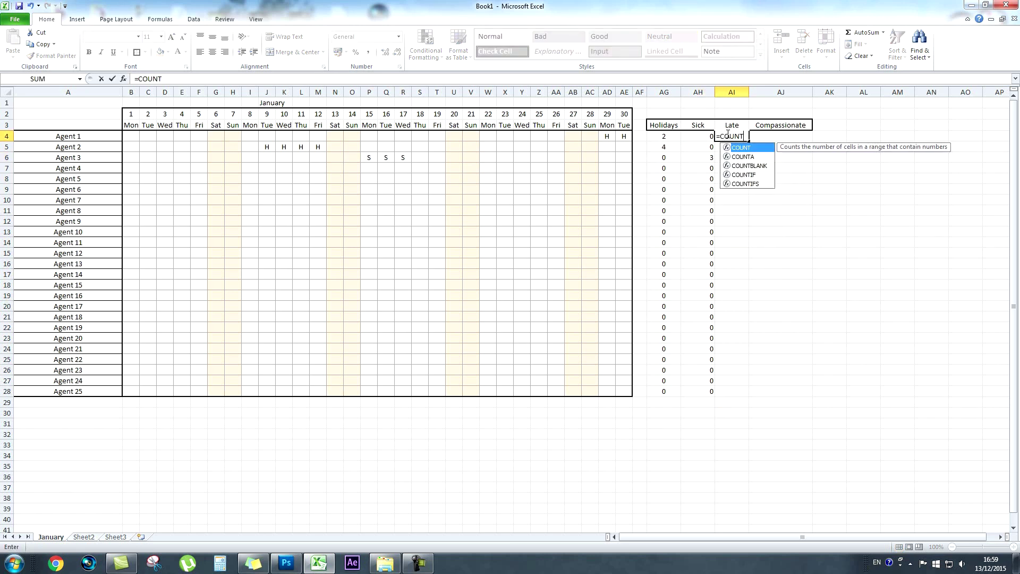
{"action": "type", "text": "IF("}
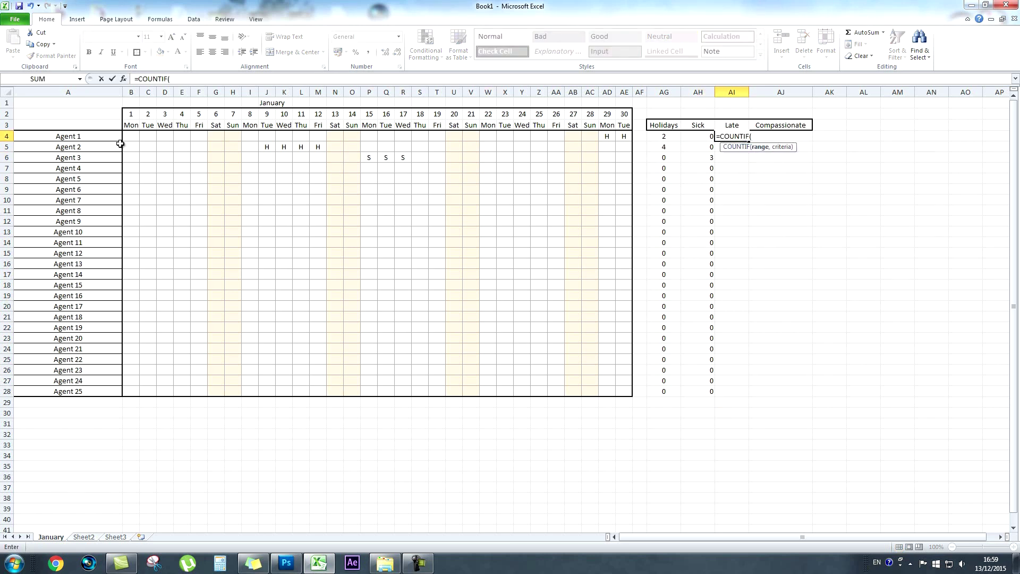
{"action": "left_click_drag", "start_coordinate": [126, 137], "coordinate": [621, 136]}
{"action": "left_click", "coordinate": [211, 81]}
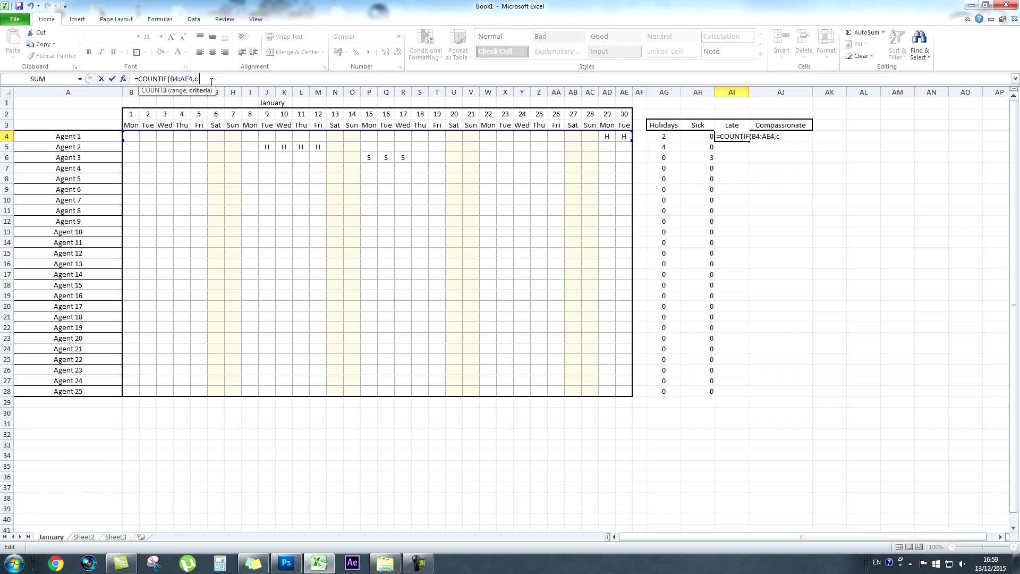
{"action": "key", "text": "BackSpace"}
{"action": "key", "text": "Return"}
{"action": "left_click", "coordinate": [731, 136]}
{"action": "left_click_drag", "start_coordinate": [748, 141], "coordinate": [749, 396]}
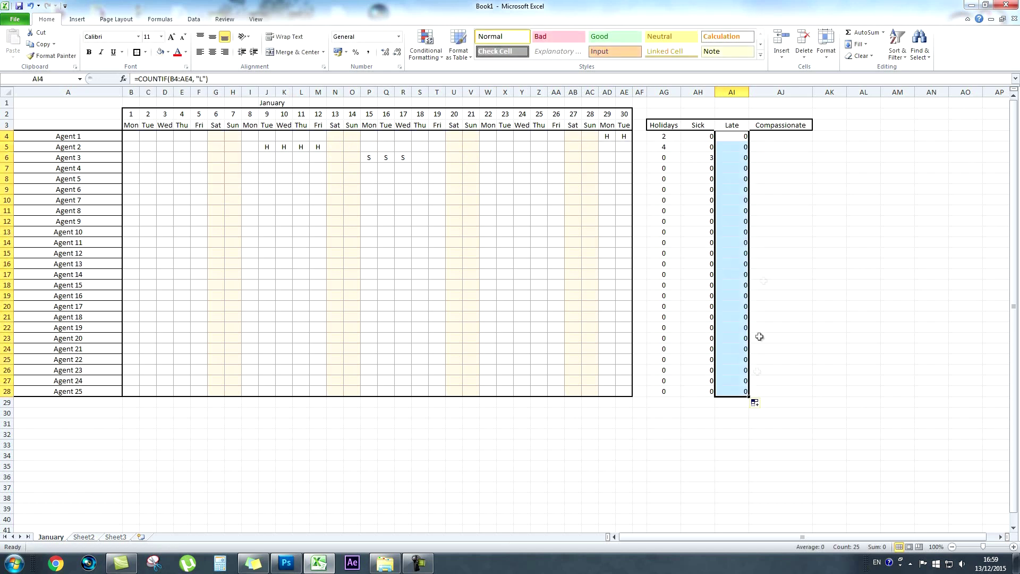
{"action": "left_click", "coordinate": [766, 135]}
{"action": "type", "text": "=COUNT"}
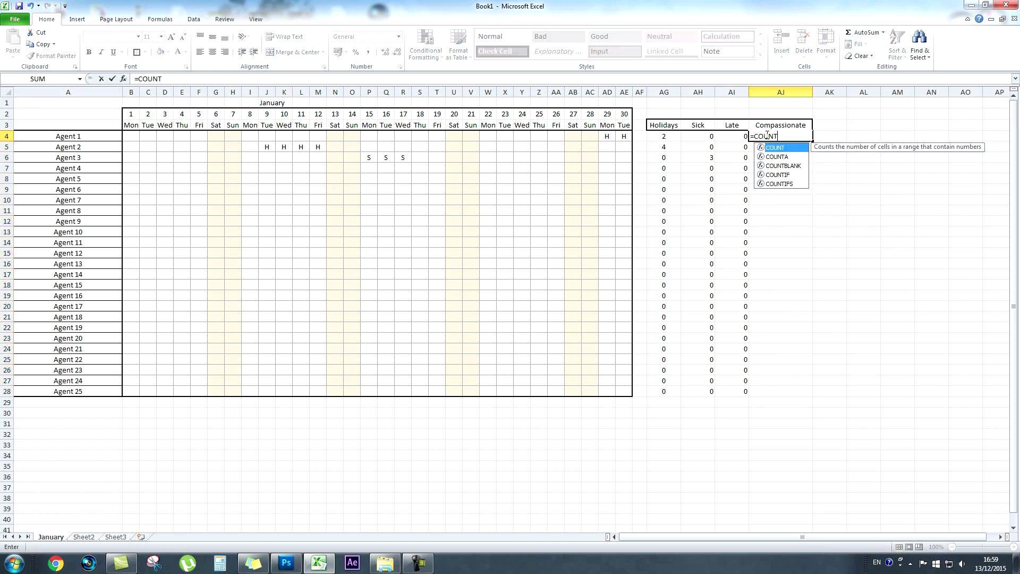
{"action": "type", "text": "IF(co"}
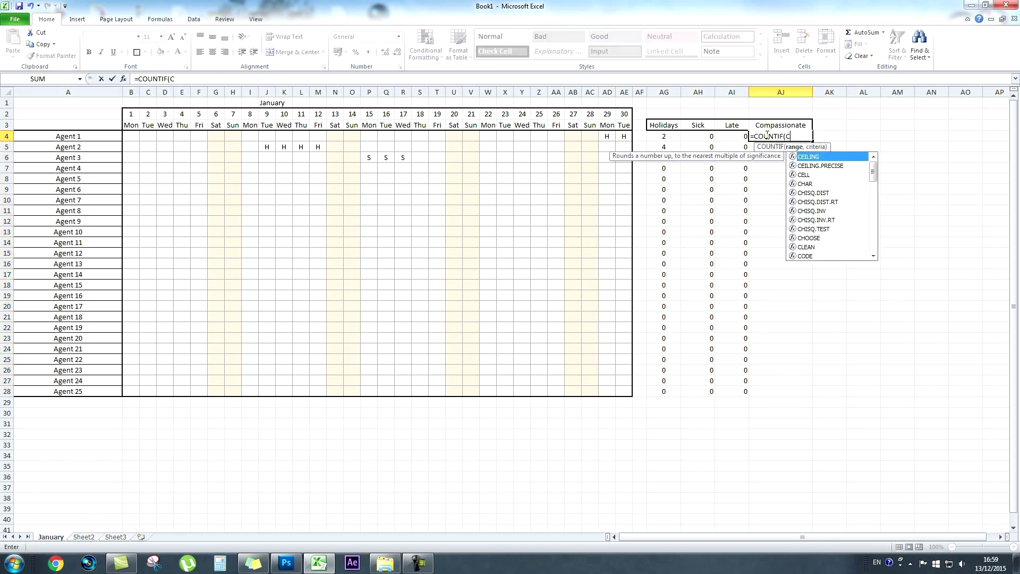
{"action": "key", "text": "BackSpace"}
{"action": "key", "text": "BackSpace"}
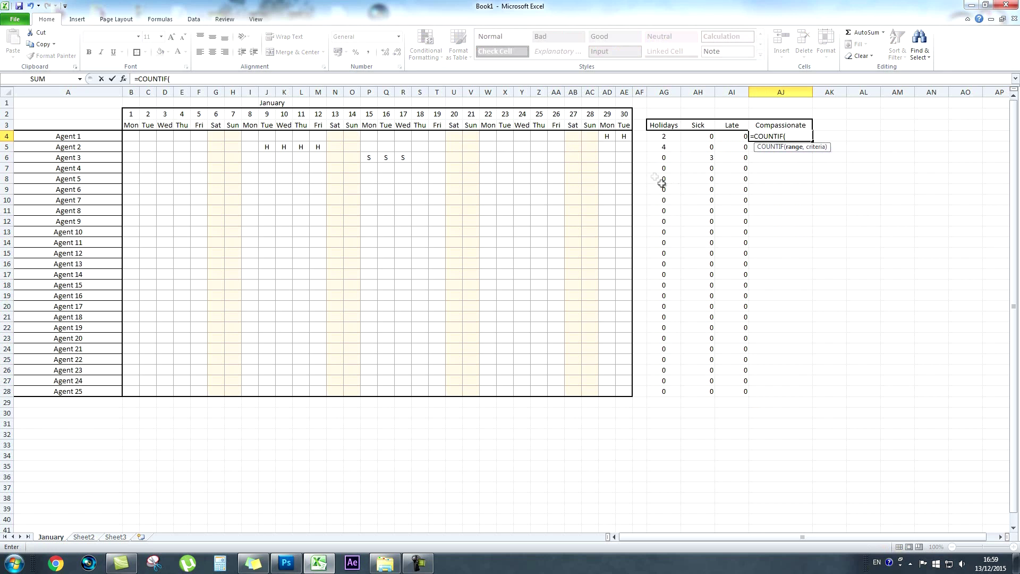
{"action": "key", "text": "BackSpace"}
{"action": "key", "text": "Escape"}
{"action": "key", "text": "Escape"}
{"action": "left_click", "coordinate": [780, 179]}
Step: Enter =COUNTIF(B4:AE4, "C") in AJ4 to count compassionate days and fill it down to AJ28
{"action": "left_click", "coordinate": [752, 137]}
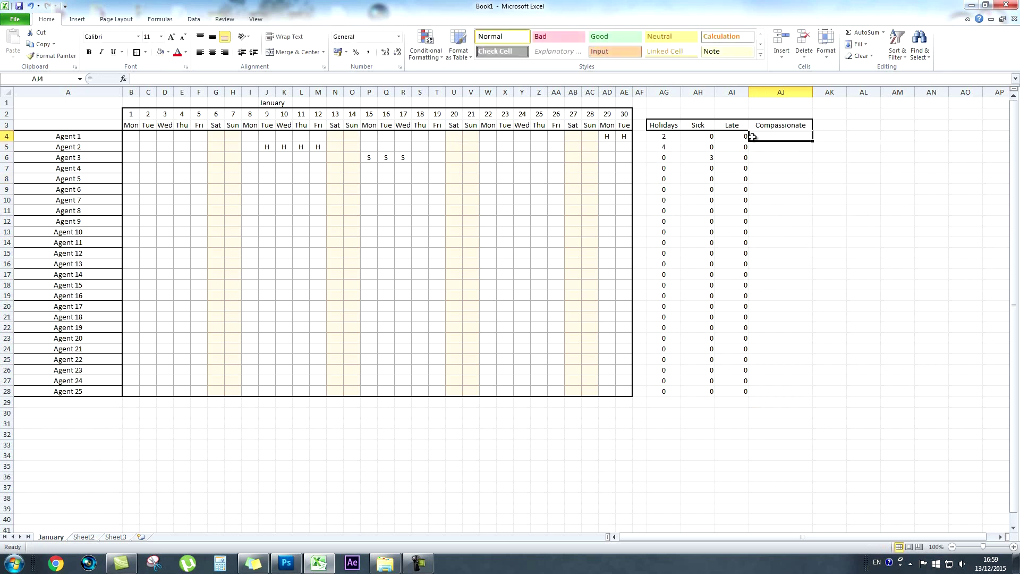
{"action": "type", "text": "=COUNTIF"}
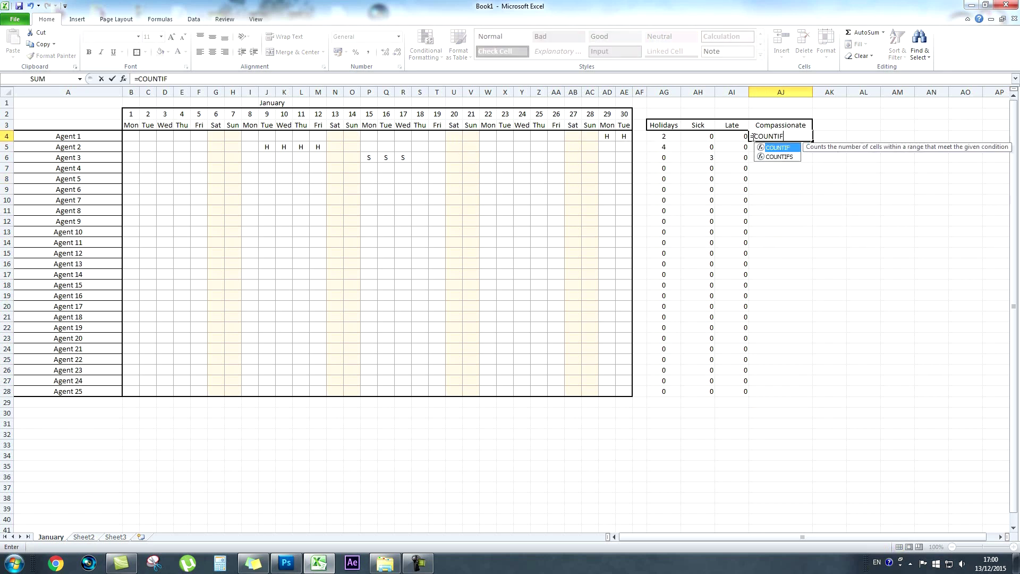
{"action": "type", "text": "("}
{"action": "left_click_drag", "start_coordinate": [140, 137], "coordinate": [579, 135]}
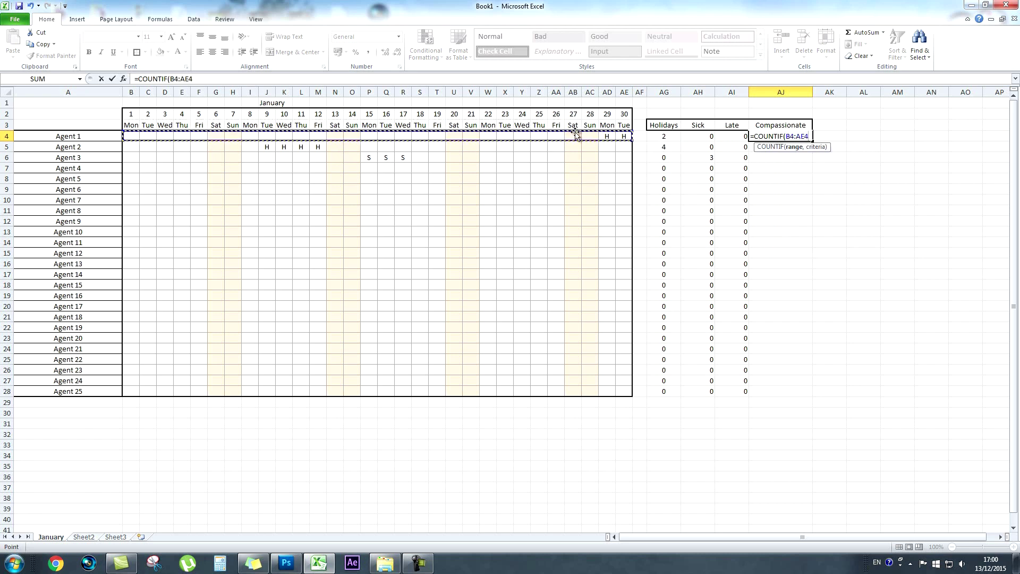
{"action": "left_click", "coordinate": [211, 79]}
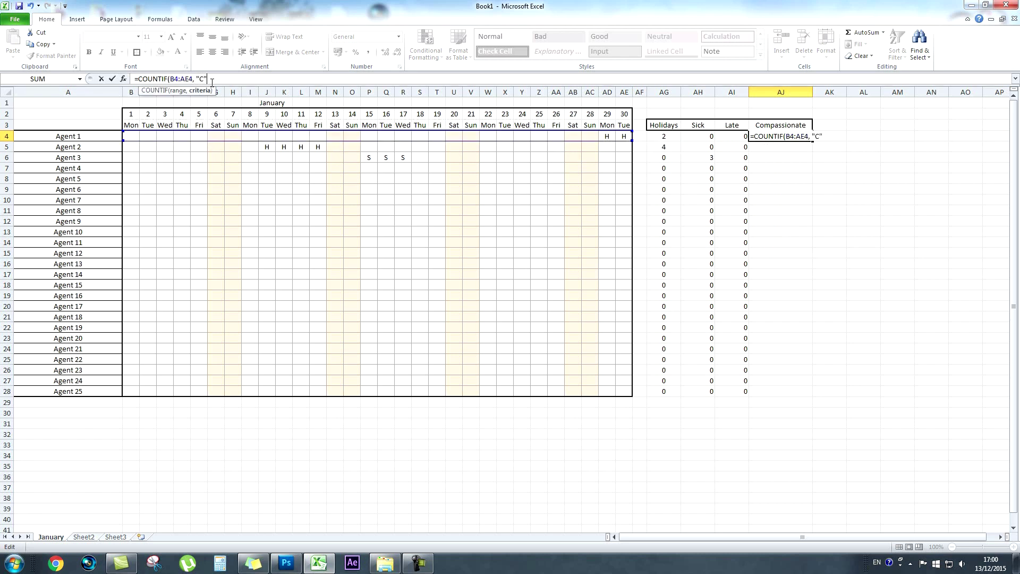
{"action": "key", "text": "Return"}
{"action": "left_click", "coordinate": [802, 137]}
{"action": "left_click_drag", "start_coordinate": [811, 141], "coordinate": [657, 136]}
Step: Centre the counts in AG4:AJ28 and apply borders to every cell in that block
{"action": "left_click", "coordinate": [785, 391]}
{"action": "left_click", "coordinate": [212, 53]}
{"action": "left_click", "coordinate": [146, 52]}
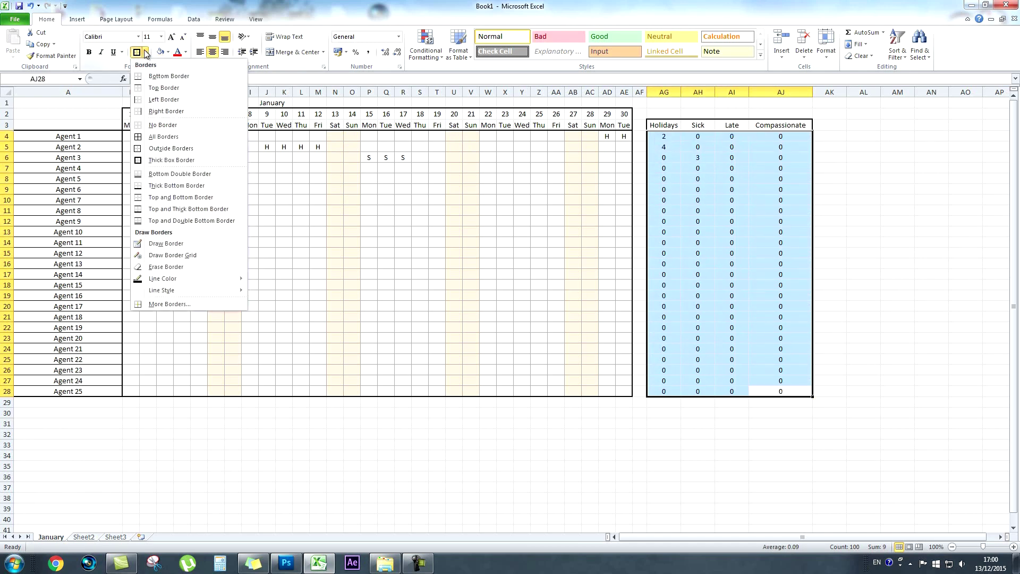
{"action": "left_click", "coordinate": [163, 149]}
Step: Fill the Holidays counts AG4:AG28 with light blue and the Sick counts AH4:AH28 with light green
{"action": "left_click_drag", "start_coordinate": [662, 136], "coordinate": [672, 392]}
{"action": "left_click", "coordinate": [168, 52]}
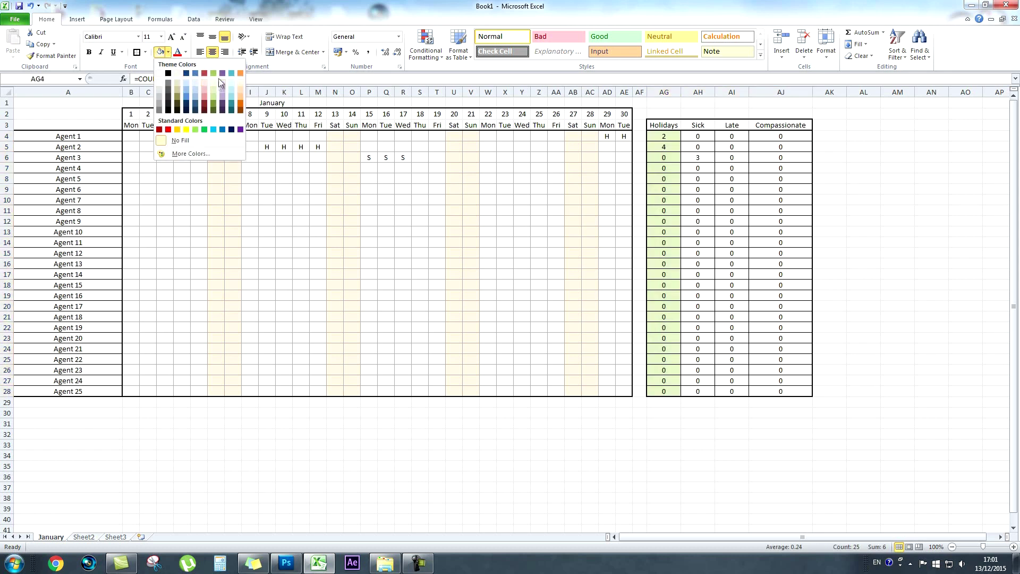
{"action": "left_click", "coordinate": [189, 88]}
{"action": "left_click_drag", "start_coordinate": [697, 138], "coordinate": [701, 391]}
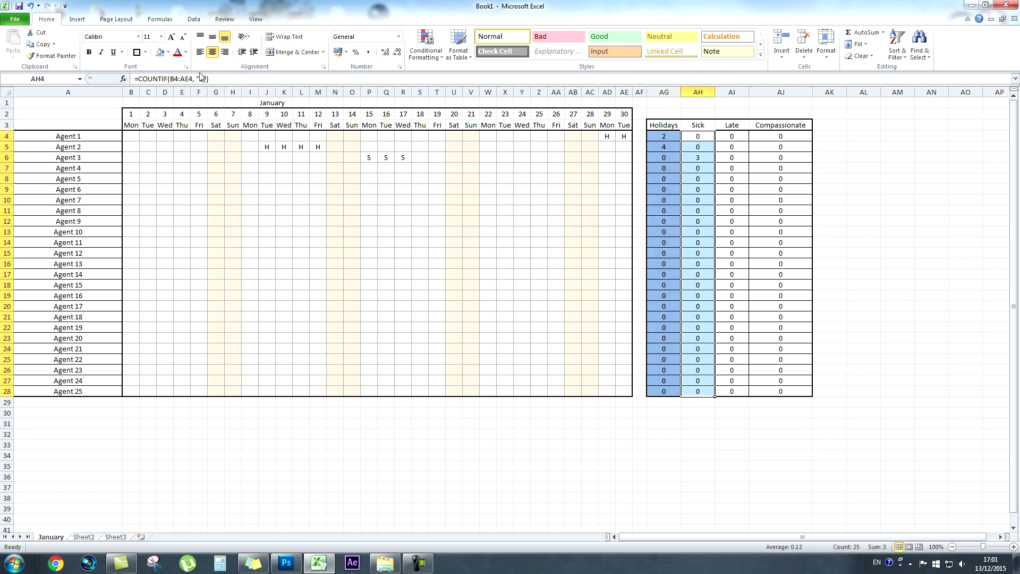
{"action": "left_click", "coordinate": [168, 52]}
{"action": "left_click", "coordinate": [213, 99]}
Step: Fill the Late counts AI4:AI28 with red and the Compassionate counts AJ4:AJ28 with grey
{"action": "left_click", "coordinate": [733, 391]}
{"action": "left_click_drag", "start_coordinate": [732, 136], "coordinate": [732, 391]}
{"action": "left_click", "coordinate": [145, 53]}
{"action": "left_click", "coordinate": [168, 53]}
{"action": "left_click", "coordinate": [204, 76]}
{"action": "left_click_drag", "start_coordinate": [780, 136], "coordinate": [791, 391]}
{"action": "left_click", "coordinate": [167, 52]}
{"action": "left_click", "coordinate": [160, 106]}
Step: Widen the Holidays column AG slightly
{"action": "left_click", "coordinate": [942, 209]}
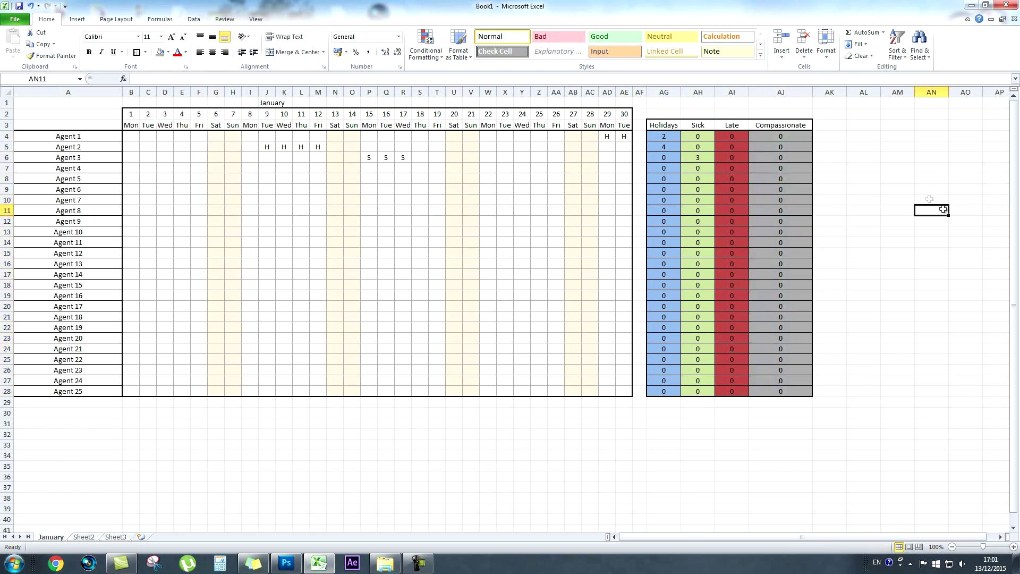
{"action": "left_click_drag", "start_coordinate": [679, 95], "coordinate": [687, 94]}
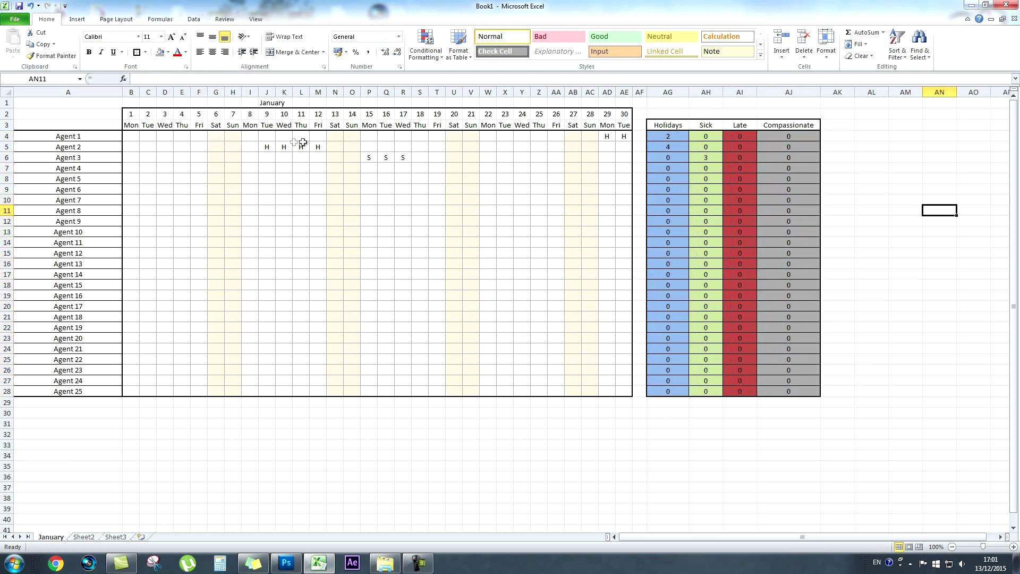
{"action": "left_click", "coordinate": [586, 176]}
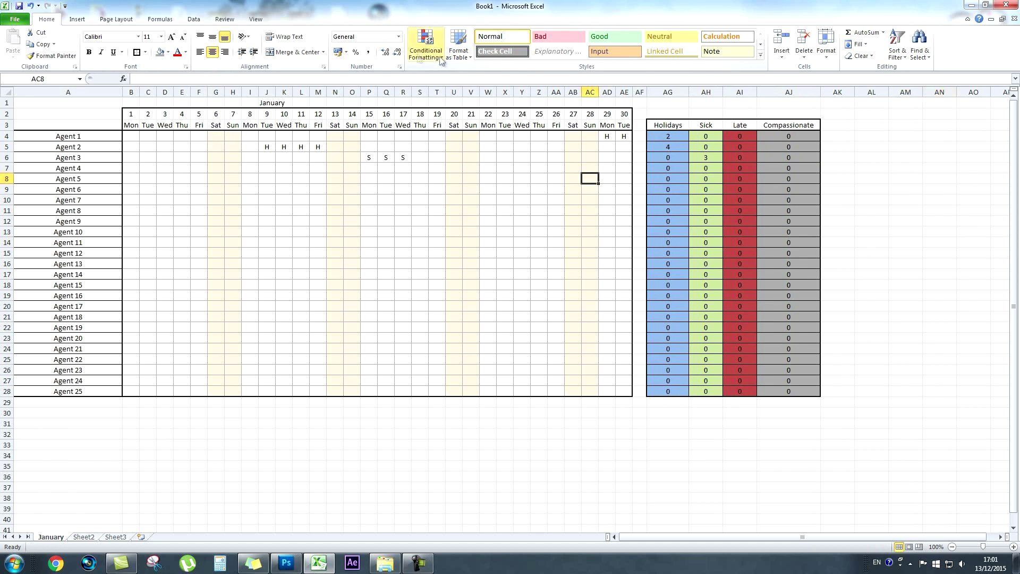
Step: Clear the sample H and S marks of Agents 1, 2 and 3 from the schedule grid
{"action": "left_click_drag", "start_coordinate": [266, 150], "coordinate": [402, 157]}
{"action": "key", "text": "Delete"}
{"action": "key", "text": "Delete"}
{"action": "left_click", "coordinate": [610, 136]}
{"action": "left_click_drag", "start_coordinate": [611, 137], "coordinate": [624, 136]}
{"action": "key", "text": "Delete"}
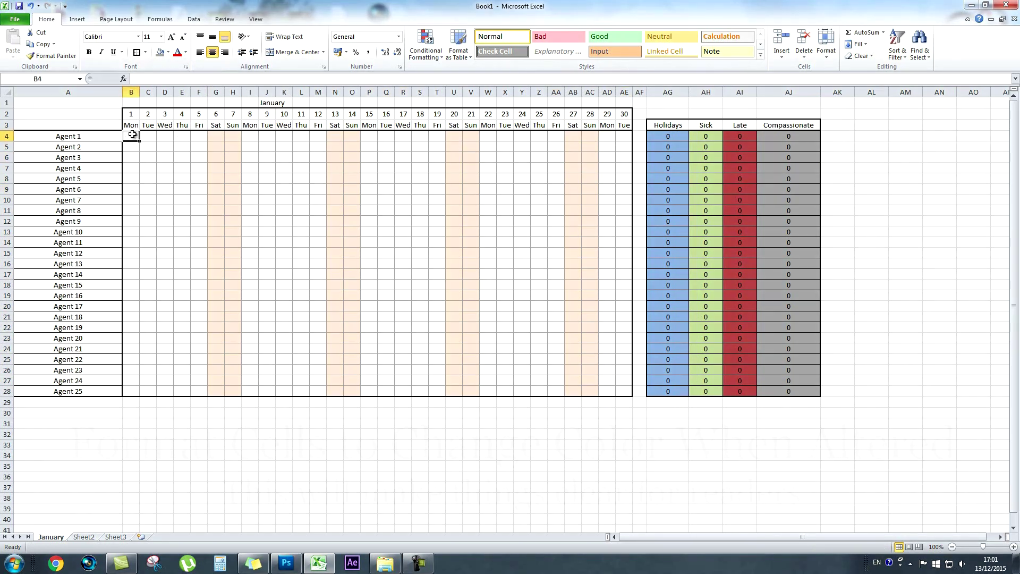
Step: Add a conditional formatting rule to B4:AE28 that gives cells containing the holiday mark H a custom blue fill
{"action": "mouse_move", "coordinate": [136, 137]}
{"action": "left_mouse_down"}
{"action": "mouse_move", "coordinate": [353, 314]}
{"action": "mouse_move", "coordinate": [624, 391]}
{"action": "left_mouse_up"}
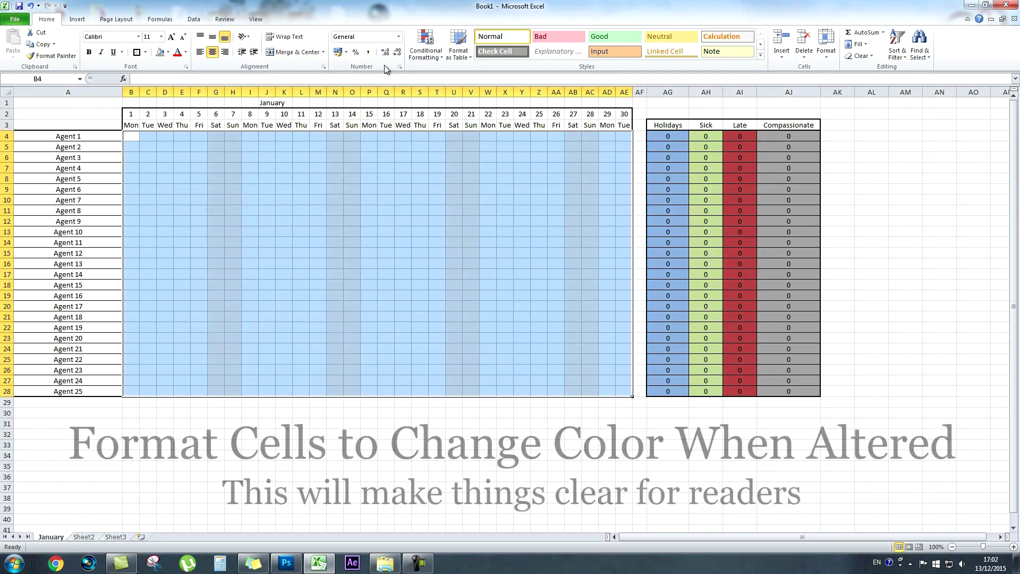
{"action": "left_click", "coordinate": [430, 55]}
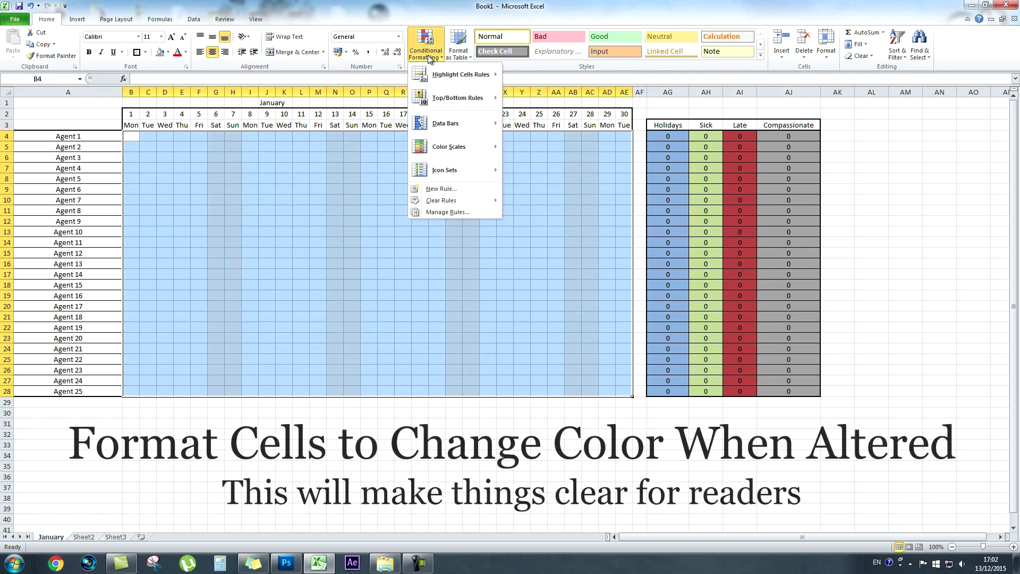
{"action": "mouse_move", "coordinate": [443, 78]}
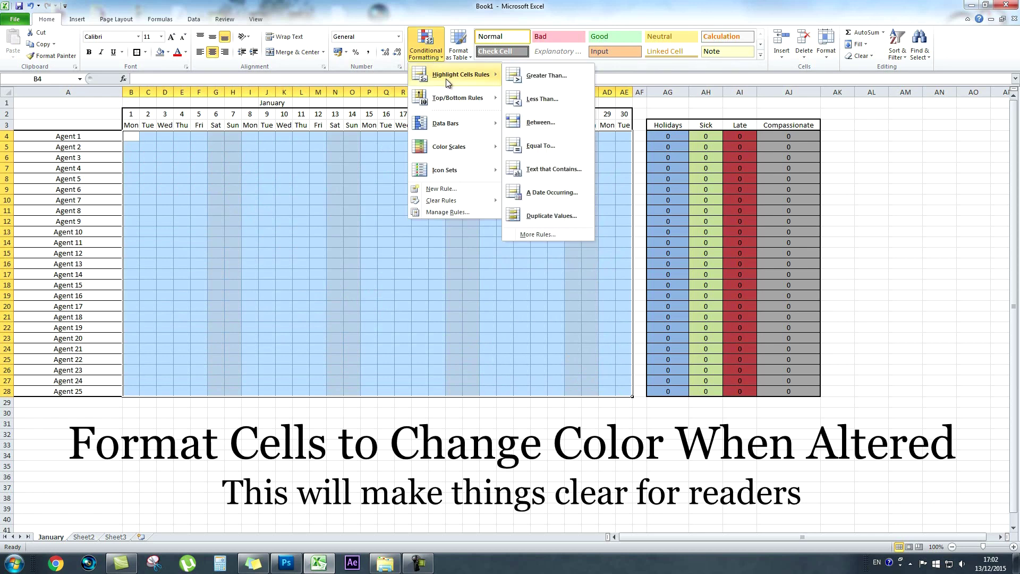
{"action": "left_click", "coordinate": [544, 168]}
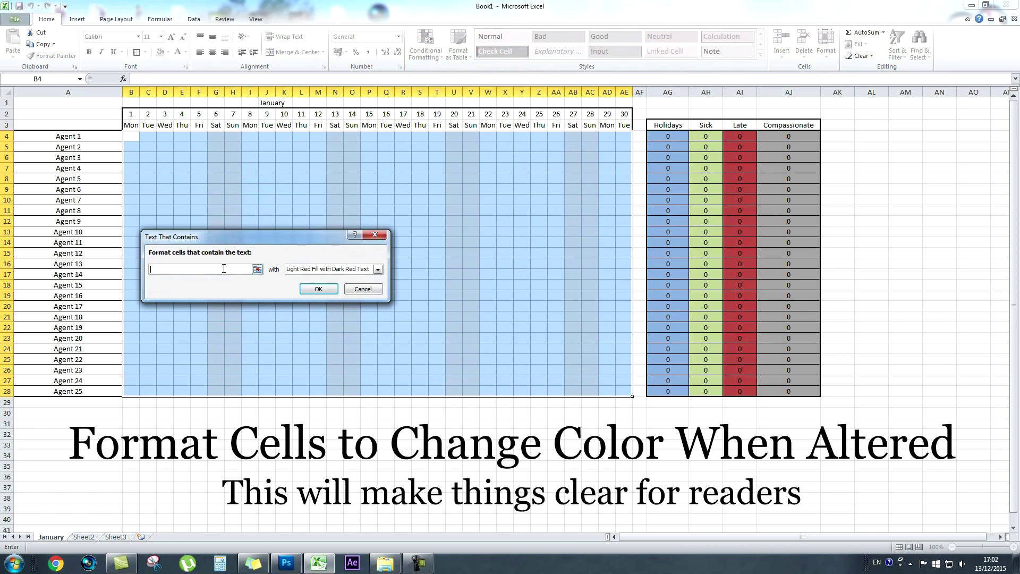
{"action": "left_click", "coordinate": [377, 269]}
{"action": "left_click", "coordinate": [328, 322]}
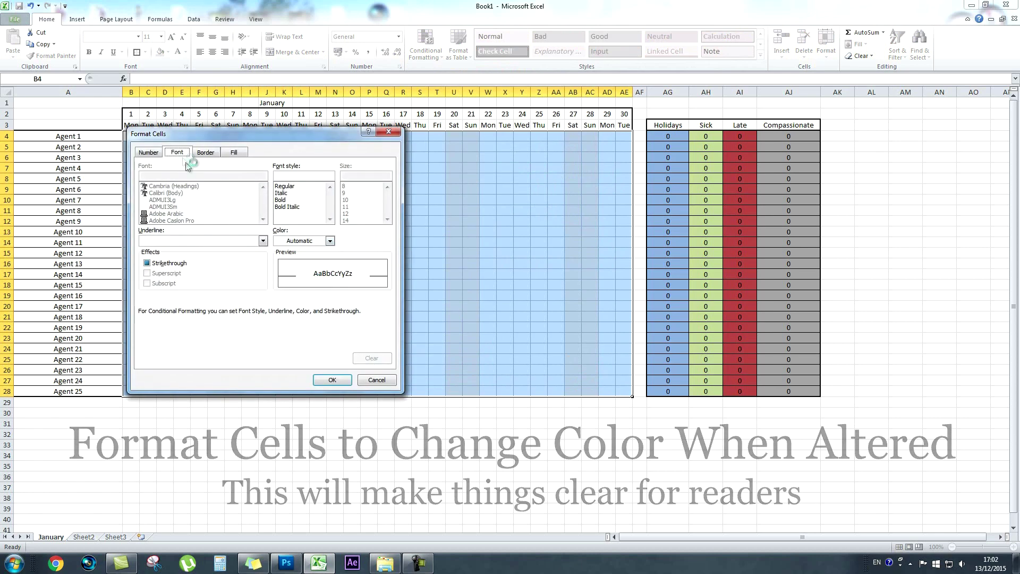
{"action": "left_click", "coordinate": [234, 152]}
{"action": "left_click", "coordinate": [179, 223]}
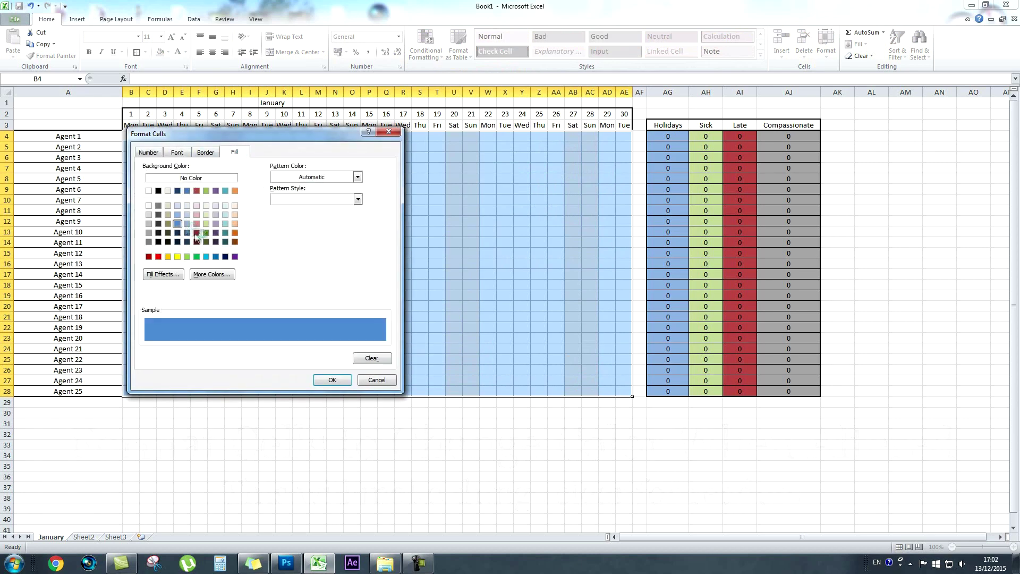
{"action": "left_click", "coordinate": [327, 380]}
{"action": "left_click", "coordinate": [317, 287]}
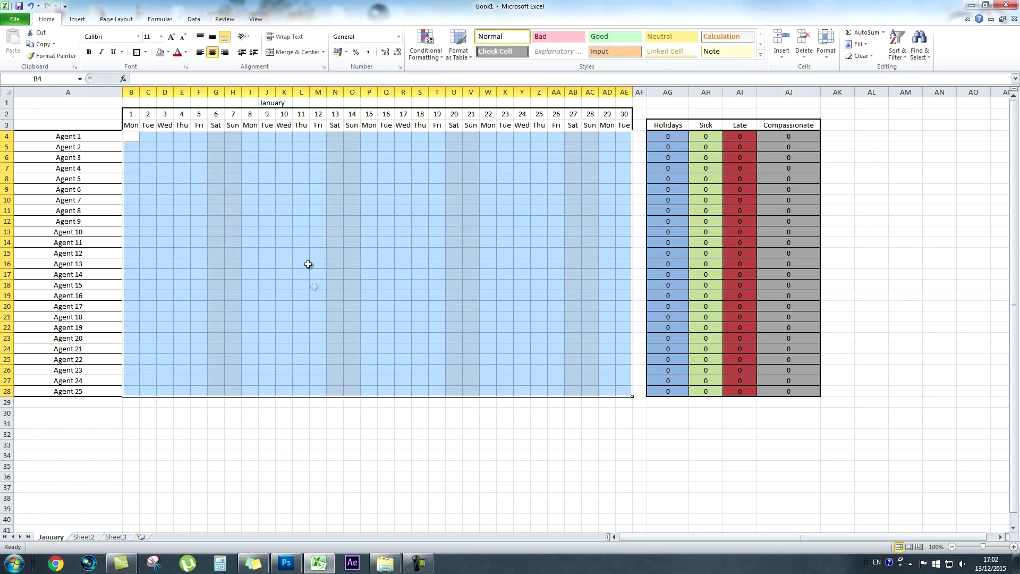
Step: Add a conditional formatting rule to B4:AE28 that gives cells containing S a custom light green fill
{"action": "left_click", "coordinate": [438, 53]}
{"action": "mouse_move", "coordinate": [441, 76]}
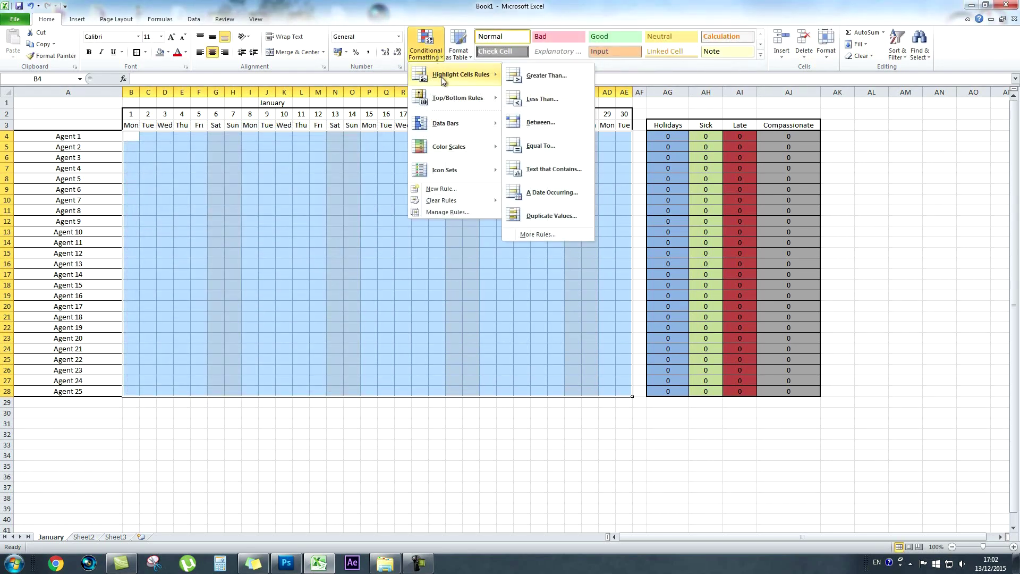
{"action": "left_click", "coordinate": [558, 169]}
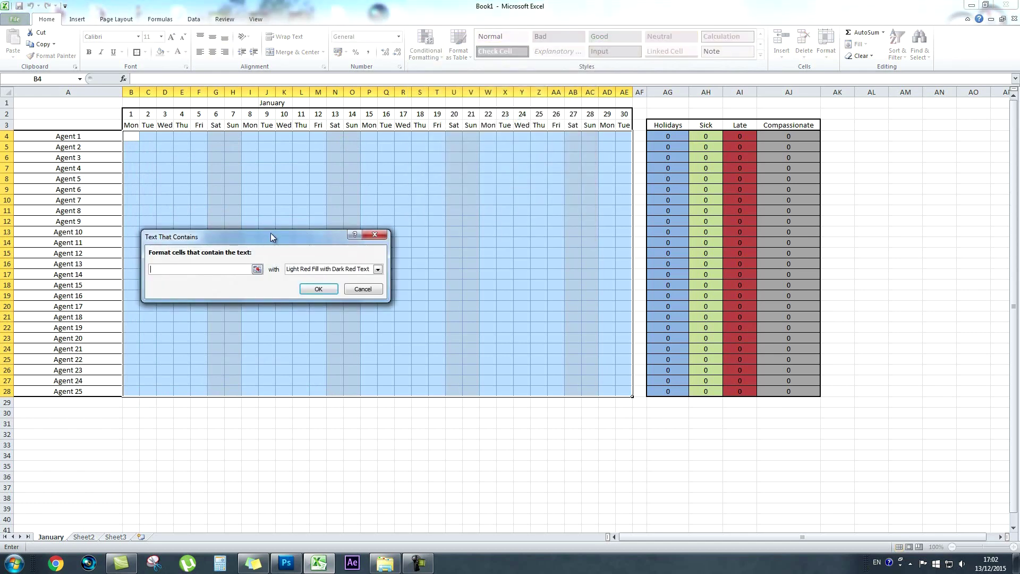
{"action": "type", "text": "S"}
{"action": "left_click", "coordinate": [377, 269]}
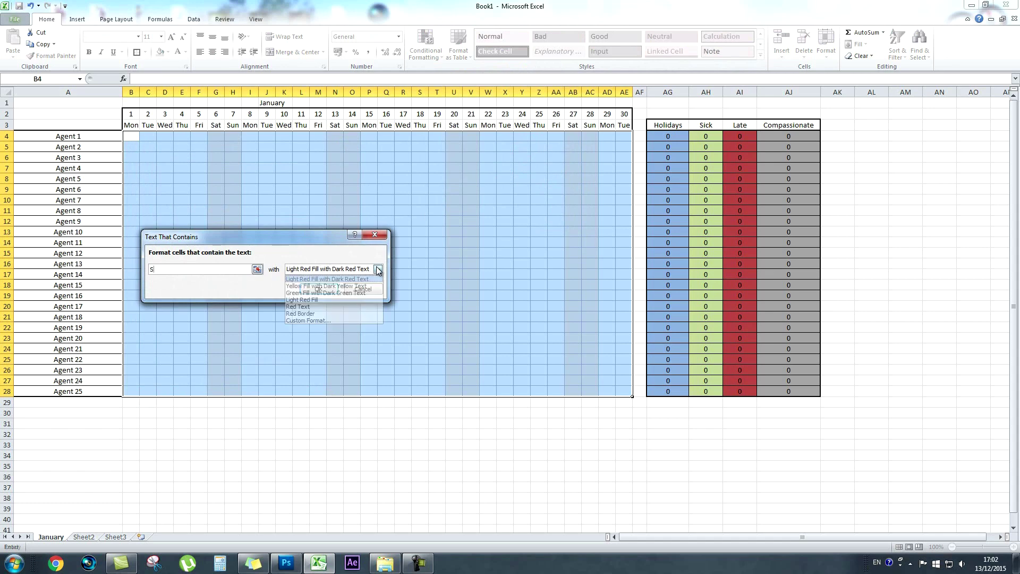
{"action": "left_click", "coordinate": [326, 320]}
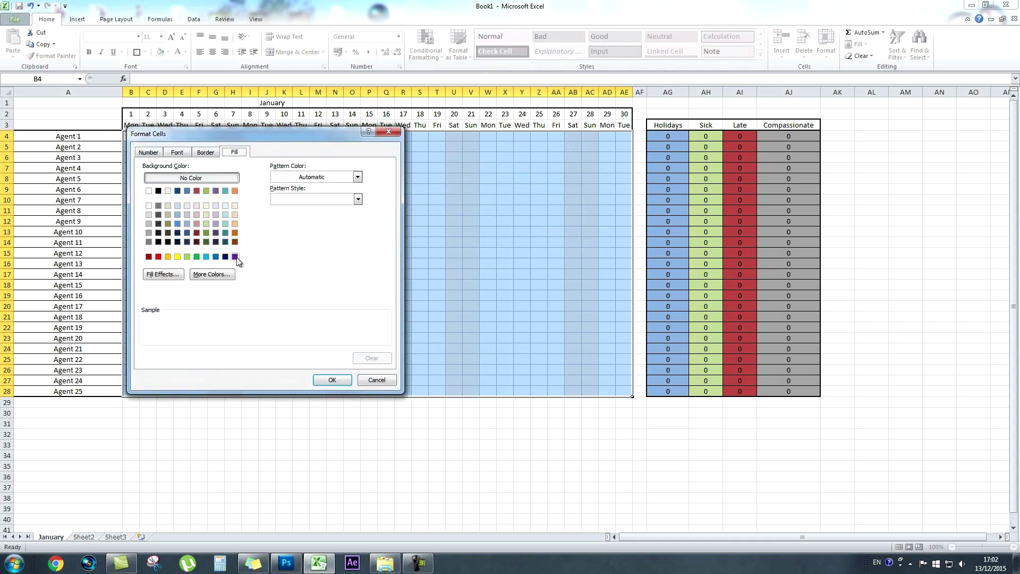
{"action": "left_click", "coordinate": [206, 190]}
{"action": "left_click", "coordinate": [206, 223]}
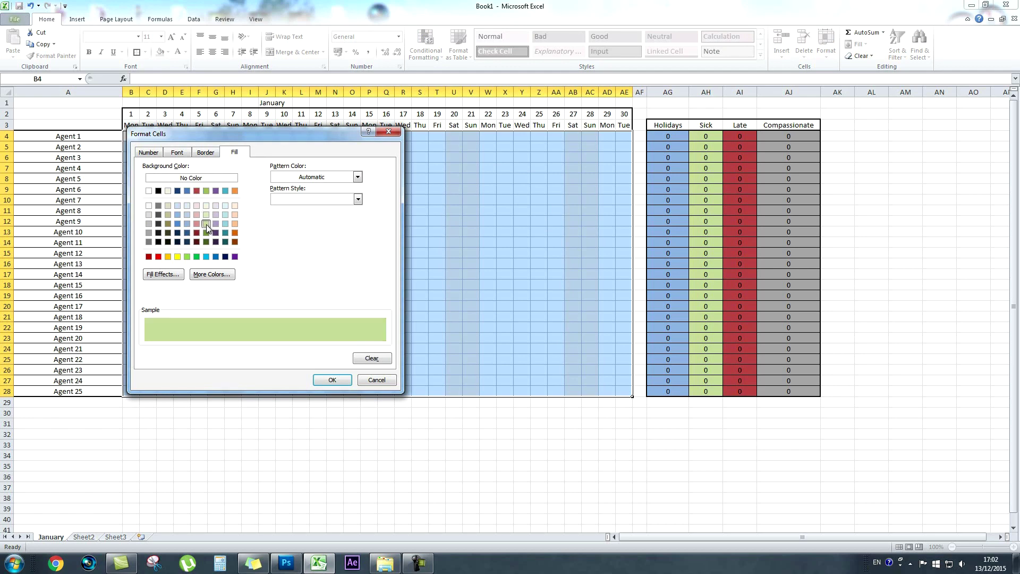
{"action": "left_click", "coordinate": [337, 379]}
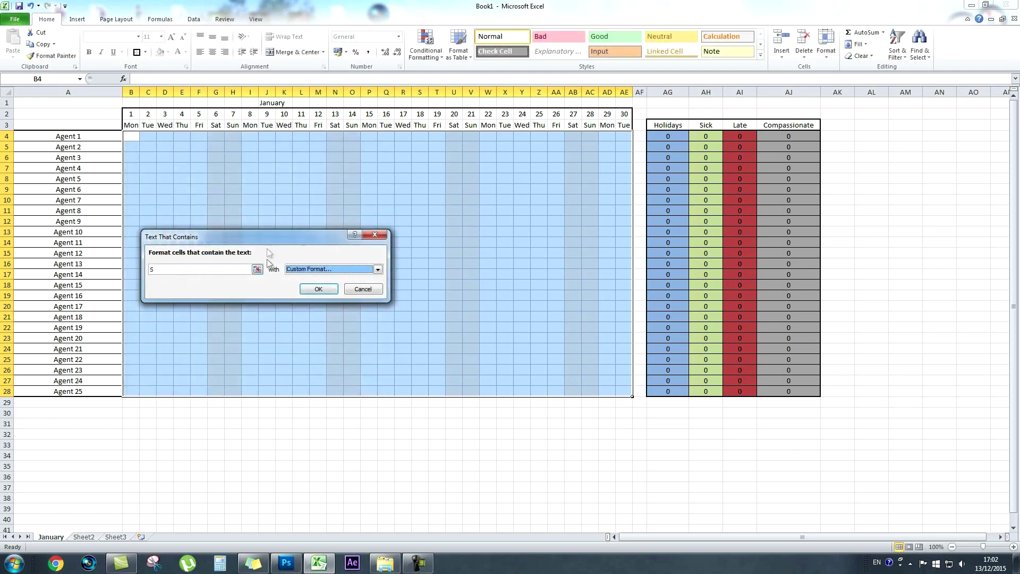
{"action": "left_click", "coordinate": [322, 288]}
Step: Add a conditional formatting rule to B4:AE28 that gives cells containing the late mark L a custom red fill
{"action": "left_click", "coordinate": [425, 45]}
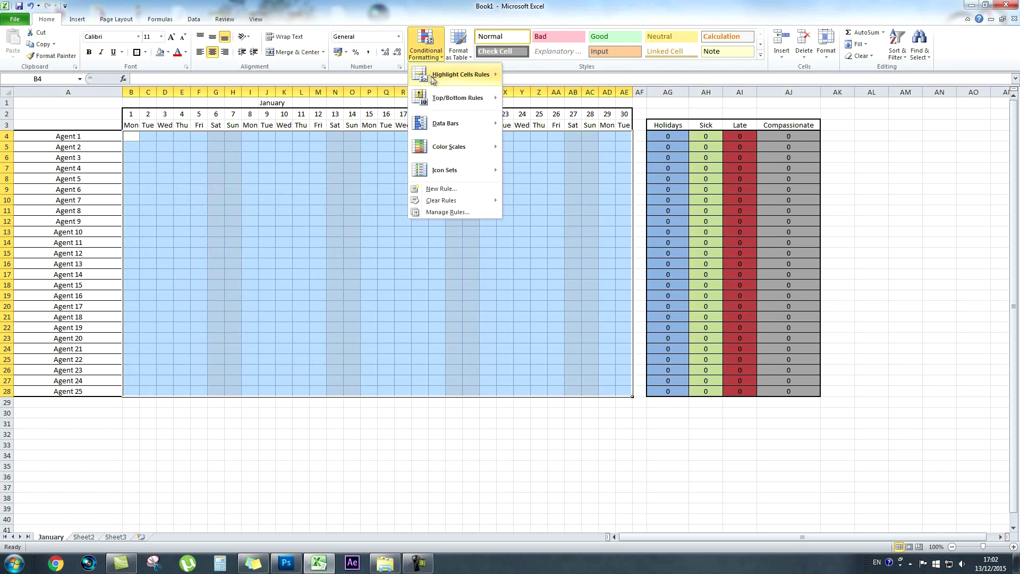
{"action": "mouse_move", "coordinate": [468, 77]}
{"action": "left_click", "coordinate": [552, 169]}
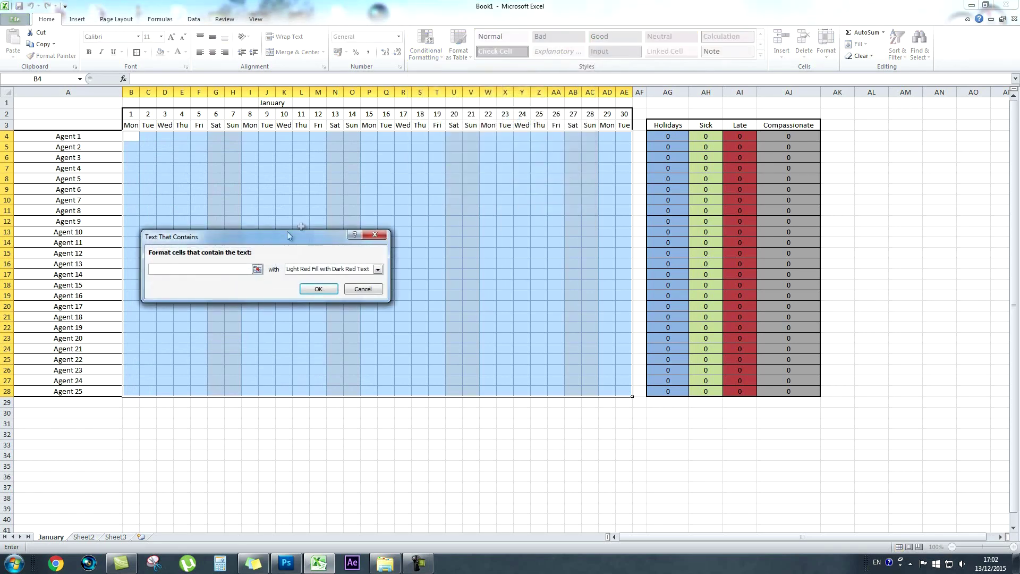
{"action": "left_click", "coordinate": [377, 268]}
{"action": "left_click", "coordinate": [318, 320]}
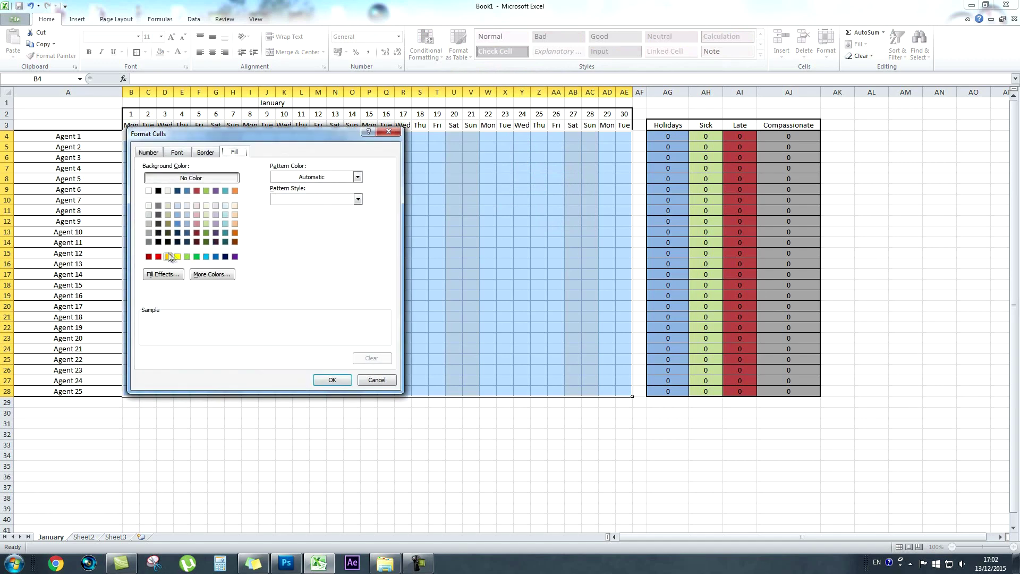
{"action": "left_click", "coordinate": [197, 191]}
{"action": "left_click", "coordinate": [197, 191]}
{"action": "left_click", "coordinate": [332, 380]}
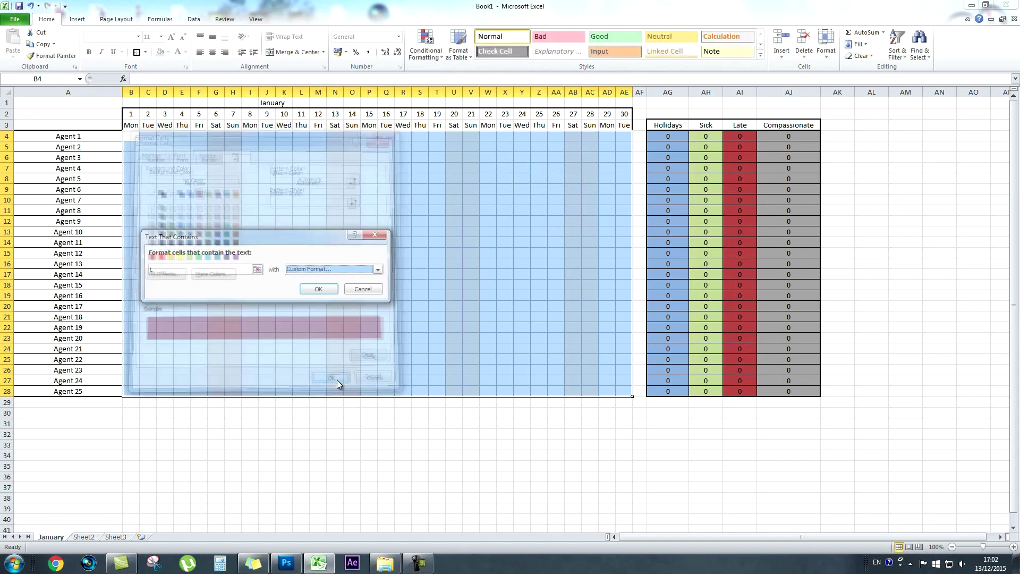
{"action": "left_click", "coordinate": [319, 288]}
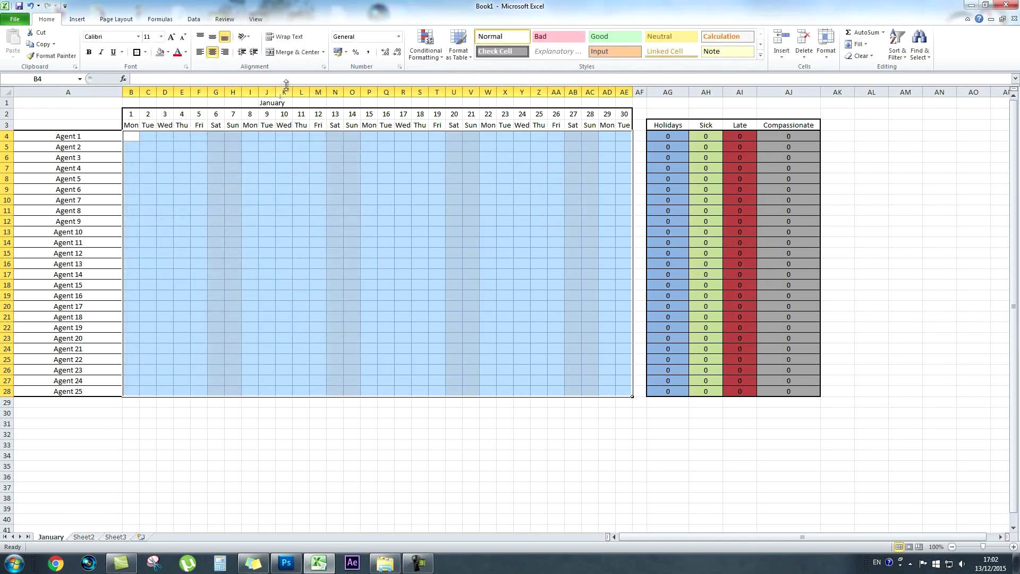
Step: Add a conditional formatting rule to B4:AE28 that gives cells containing the compassionate mark C a custom grey fill
{"action": "left_click", "coordinate": [433, 57]}
{"action": "mouse_move", "coordinate": [481, 75]}
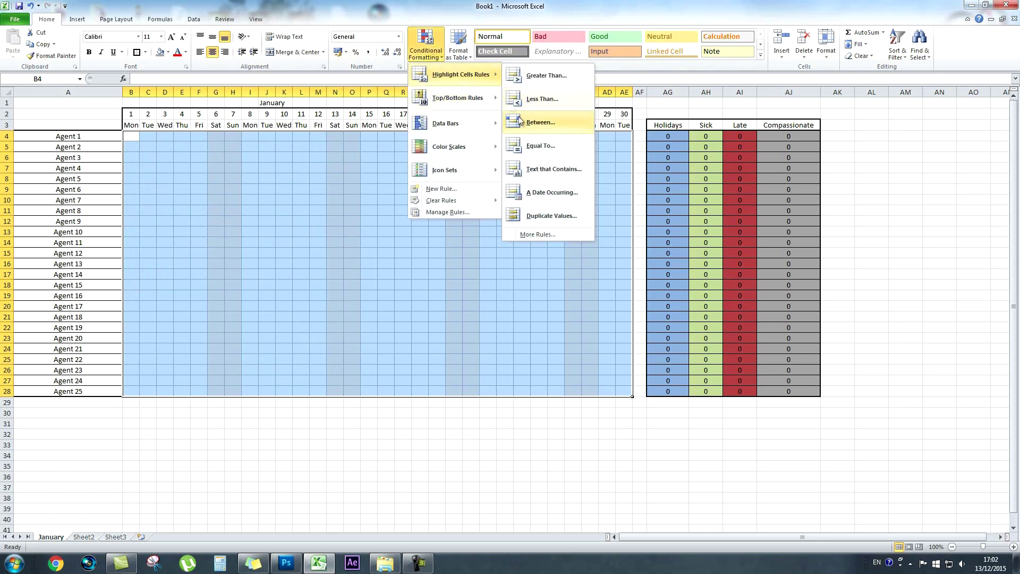
{"action": "left_click", "coordinate": [537, 170]}
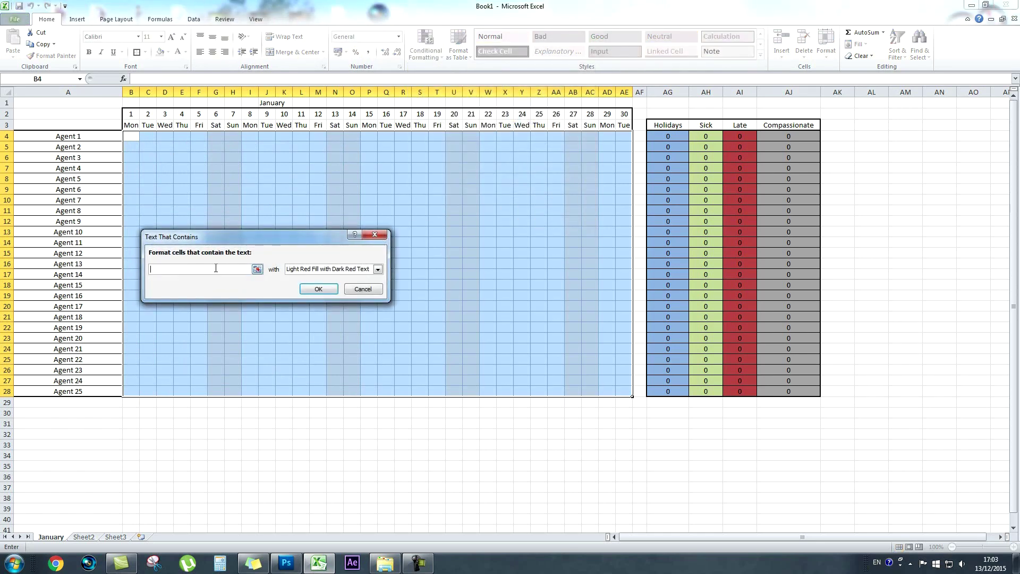
{"action": "left_click", "coordinate": [322, 274]}
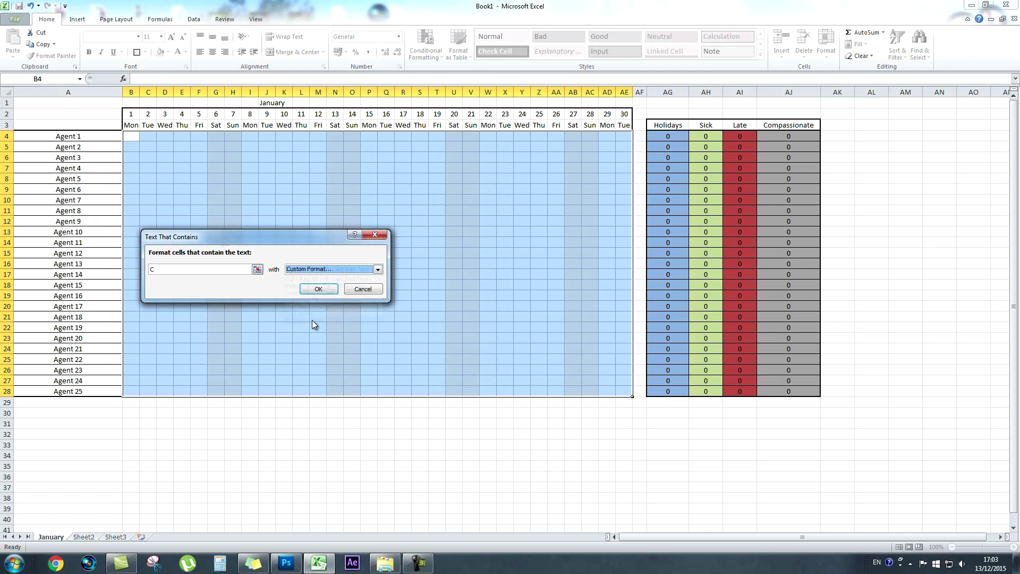
{"action": "left_click", "coordinate": [311, 320]}
{"action": "left_click", "coordinate": [148, 231]}
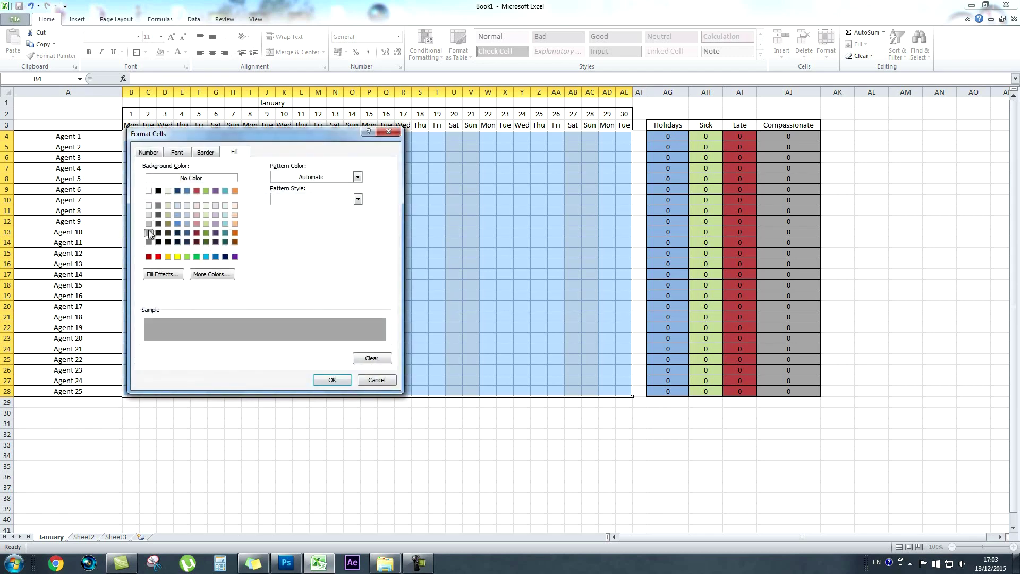
{"action": "left_click", "coordinate": [149, 241]}
{"action": "left_click", "coordinate": [148, 232]}
{"action": "left_click", "coordinate": [148, 223]}
{"action": "left_click", "coordinate": [150, 233]}
{"action": "left_click_drag", "start_coordinate": [242, 140], "coordinate": [609, 137]}
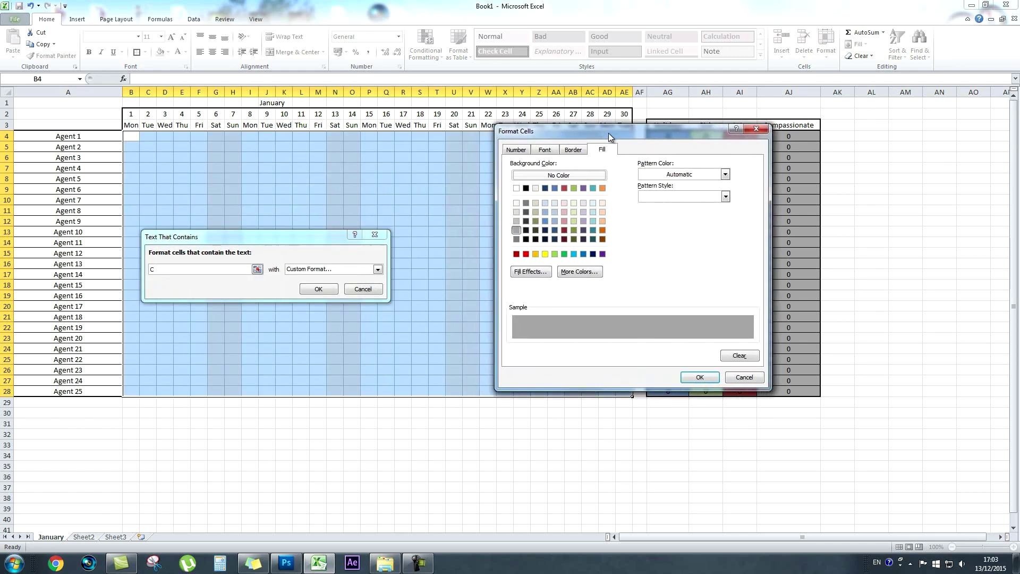
{"action": "left_click", "coordinate": [516, 221]}
{"action": "left_click", "coordinate": [699, 376]}
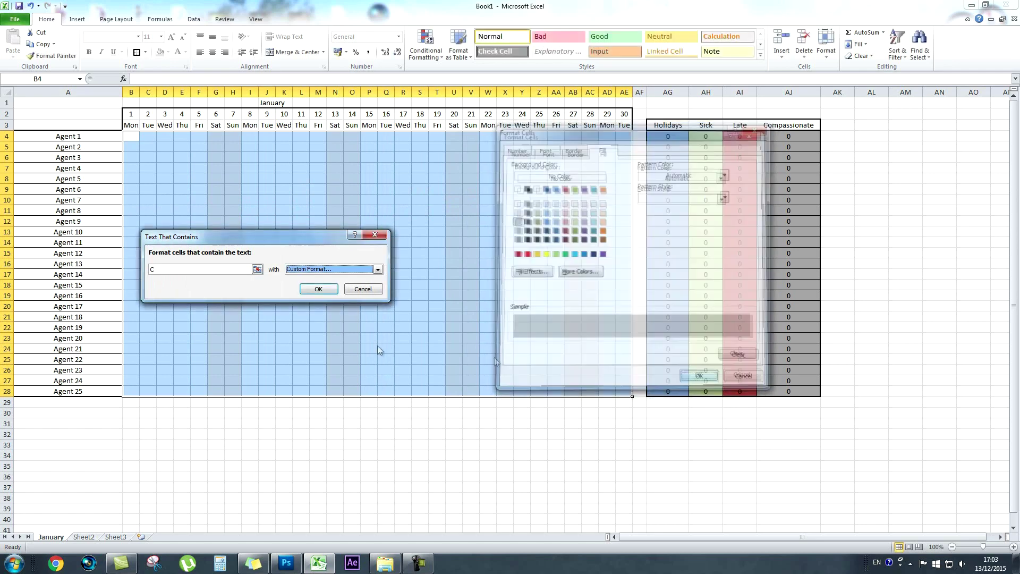
{"action": "left_click", "coordinate": [318, 289]}
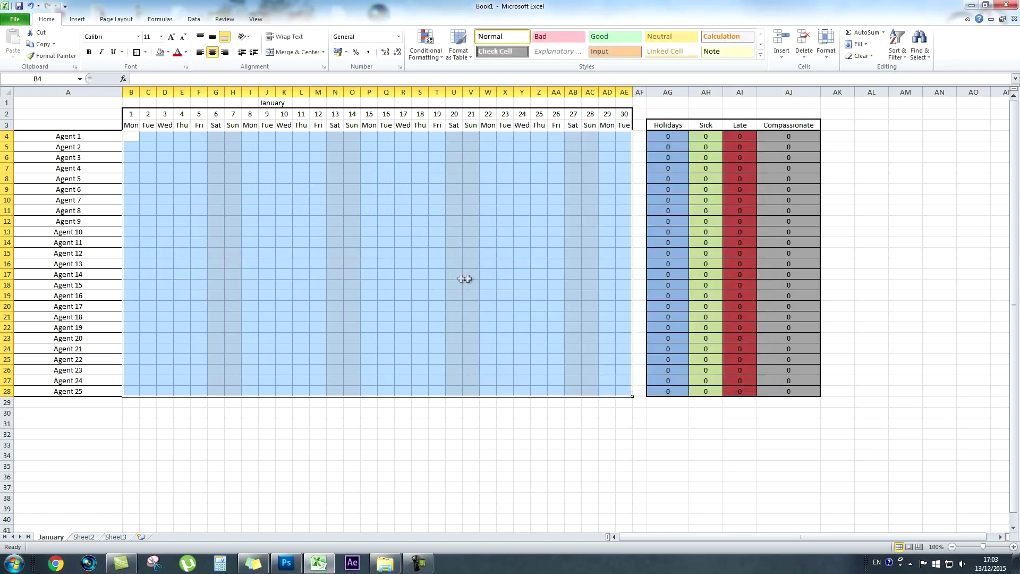
Step: Enter test marks for Agent 2: H on days 1–5, L on 8, S on 9–12 and C on 15–17, and check the tallies
{"action": "left_click", "coordinate": [101, 136]}
{"action": "left_click", "coordinate": [133, 145]}
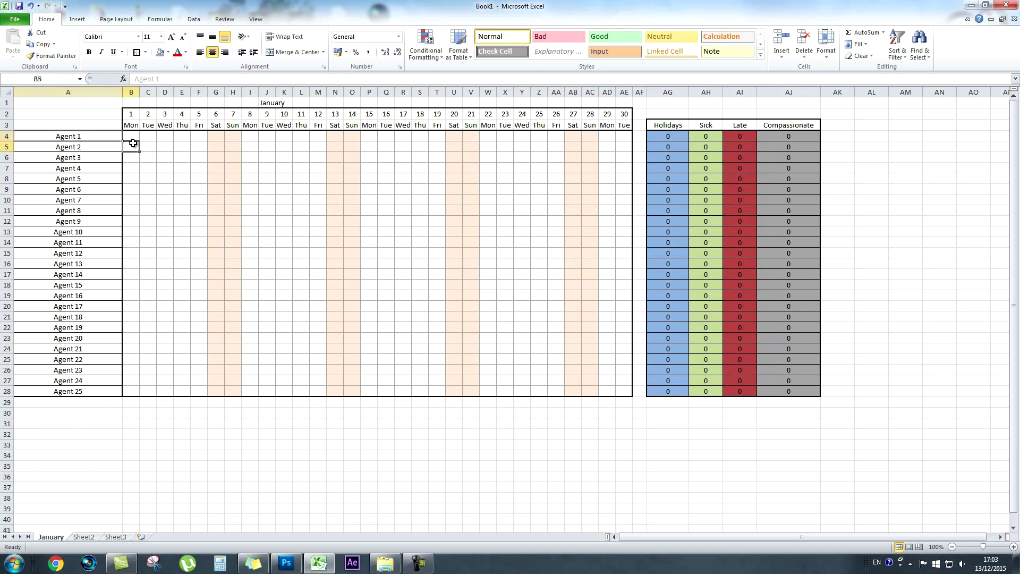
{"action": "type", "text": "H"}
{"action": "key", "text": "Tab"}
{"action": "type", "text": "H"}
{"action": "key", "text": "Tab"}
{"action": "type", "text": "H"}
{"action": "key", "text": "Tab"}
{"action": "type", "text": "H"}
{"action": "key", "text": "Tab"}
{"action": "type", "text": "H"}
{"action": "key", "text": "Tab"}
{"action": "key", "text": "Tab"}
{"action": "key", "text": "Tab"}
{"action": "type", "text": "L"}
{"action": "key", "text": "Tab"}
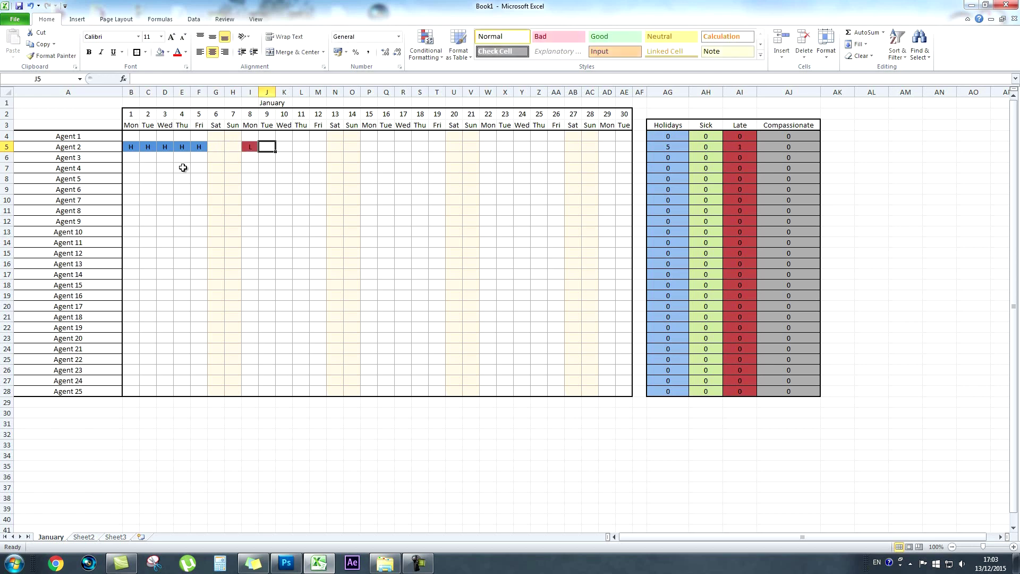
{"action": "type", "text": "LS\tS\tS\tS"}
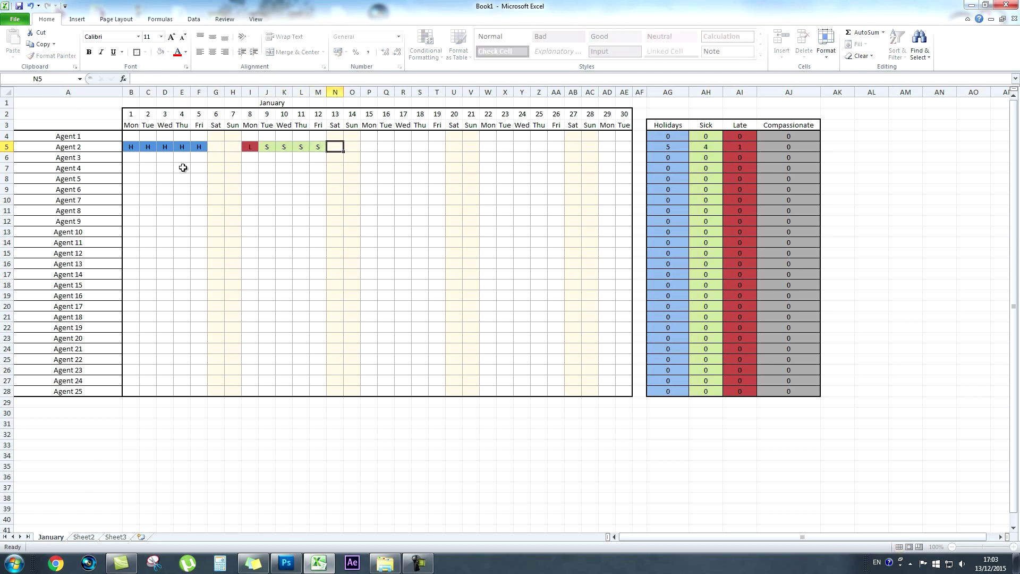
{"action": "key", "text": "Tab"}
{"action": "key", "text": "Tab"}
{"action": "type", "text": "C\tC"}
{"action": "key", "text": "Tab"}
{"action": "type", "text": "C"}
{"action": "key", "text": "Tab"}
{"action": "left_click_drag", "start_coordinate": [667, 147], "coordinate": [789, 147]}
Step: Enter further test holiday marks H in other agents' rows of the schedule grid
{"action": "left_click", "coordinate": [487, 178]}
{"action": "left_click", "coordinate": [160, 166]}
{"action": "key", "text": "Right"}
{"action": "key", "text": "Right"}
{"action": "key", "text": "Right"}
{"action": "key", "text": "Right"}
{"action": "key", "text": "Right"}
{"action": "key", "text": "Right"}
{"action": "type", "text": "H"}
{"action": "key", "text": "Tab"}
{"action": "type", "text": "H"}
{"action": "key", "text": "Tab"}
{"action": "type", "text": "H"}
{"action": "key", "text": "Tab"}
{"action": "type", "text": "H"}
{"action": "key", "text": "Right"}
{"action": "key", "text": "Right"}
{"action": "key", "text": "Right"}
{"action": "key", "text": "Right"}
{"action": "key", "text": "Down"}
{"action": "key", "text": "Down"}
{"action": "type", "text": "H"}
{"action": "key", "text": "Tab"}
{"action": "type", "text": "H"}
Step: Enter scattered test sick marks S in several lower rows of the schedule grid
{"action": "key", "text": "Down"}
{"action": "key", "text": "Down"}
{"action": "key", "text": "Down"}
{"action": "key", "text": "Down"}
{"action": "type", "text": "S"}
{"action": "key", "text": "Left"}
{"action": "key", "text": "Left"}
{"action": "key", "text": "Down"}
{"action": "key", "text": "Down"}
{"action": "key", "text": "Down"}
{"action": "type", "text": "S"}
{"action": "key", "text": "Right"}
{"action": "key", "text": "Right"}
{"action": "key", "text": "Right"}
{"action": "key", "text": "Right"}
{"action": "key", "text": "Right"}
{"action": "key", "text": "Right"}
{"action": "key", "text": "Right"}
{"action": "key", "text": "Right"}
{"action": "key", "text": "Right"}
{"action": "type", "text": "S"}
{"action": "key", "text": "Right"}
{"action": "key", "text": "Left"}
{"action": "key", "text": "Left"}
{"action": "key", "text": "Left"}
{"action": "key", "text": "Left"}
{"action": "key", "text": "Left"}
{"action": "key", "text": "Left"}
{"action": "key", "text": "Left"}
{"action": "key", "text": "Left"}
{"action": "key", "text": "Left"}
{"action": "key", "text": "Left"}
{"action": "key", "text": "Left"}
{"action": "key", "text": "Left"}
{"action": "key", "text": "Left"}
{"action": "key", "text": "Left"}
{"action": "key", "text": "Left"}
{"action": "key", "text": "Left"}
{"action": "key", "text": "Left"}
{"action": "key", "text": "Down"}
{"action": "key", "text": "Down"}
{"action": "type", "text": "S"}
{"action": "key", "text": "Down"}
{"action": "type", "text": "S"}
{"action": "key", "text": "Down"}
{"action": "type", "text": "S"}
{"action": "key", "text": "Down"}
{"action": "type", "text": "S"}
{"action": "key", "text": "ctrl+Return"}
{"action": "key", "text": "Up"}
{"action": "key", "text": "Up"}
{"action": "key", "text": "Up"}
{"action": "key", "text": "Up"}
{"action": "key", "text": "Right"}
{"action": "key", "text": "Right"}
{"action": "key", "text": "Down"}
{"action": "key", "text": "Down"}
{"action": "key", "text": "Right"}
{"action": "key", "text": "Left"}
Step: Clear all the test absence marks from the schedule grid
{"action": "left_click_drag", "start_coordinate": [133, 148], "coordinate": [540, 318]}
{"action": "key", "text": "Delete"}
{"action": "left_click", "coordinate": [425, 454]}
Step: Merge and center the January title across B1:AE1 above the day columns
{"action": "left_click", "coordinate": [268, 103]}
{"action": "left_click_drag", "start_coordinate": [125, 102], "coordinate": [609, 103]}
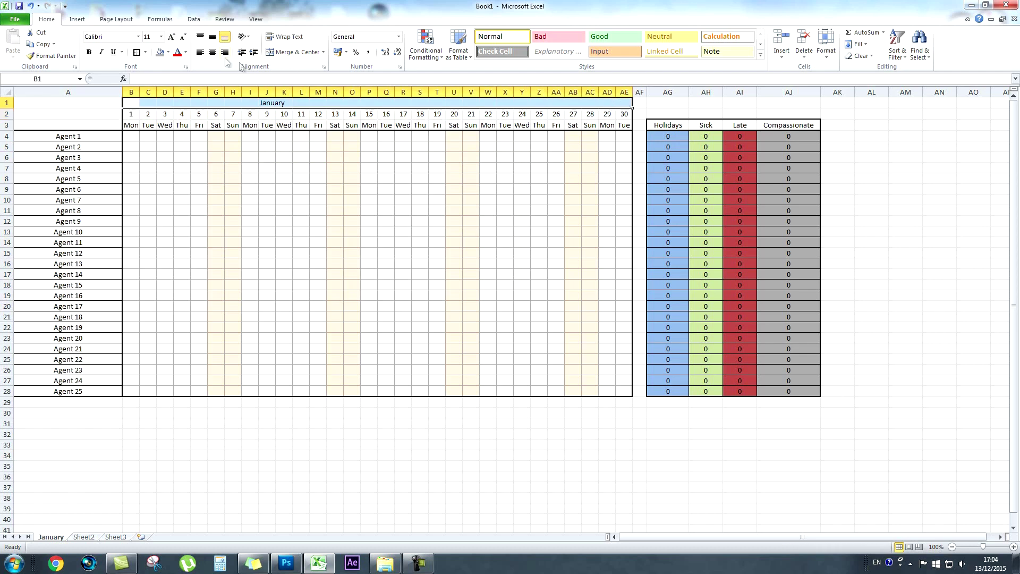
{"action": "left_click", "coordinate": [287, 53]}
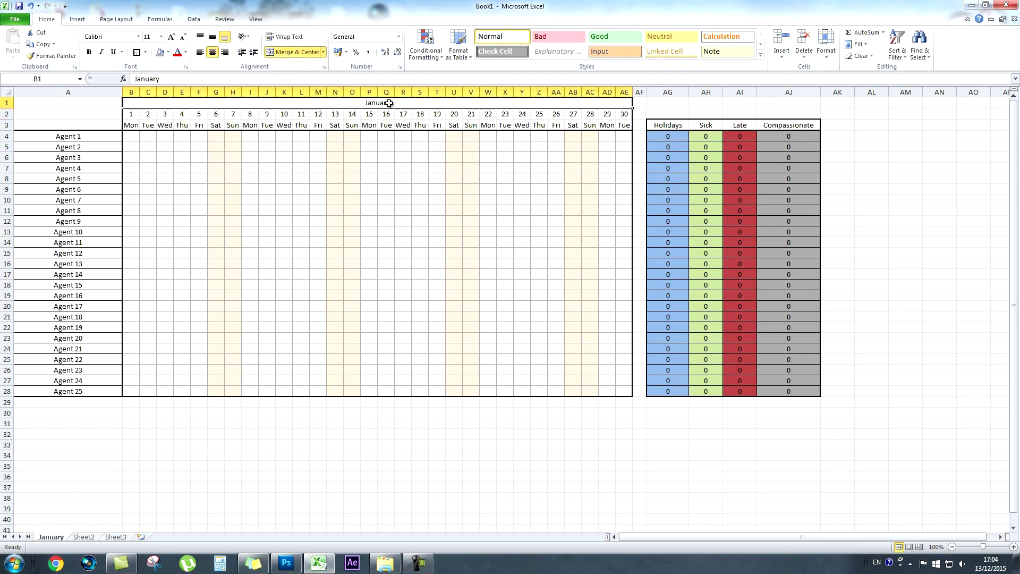
Step: Increase the January title's font size to 26 and return to cell A1
{"action": "left_click", "coordinate": [170, 38]}
{"action": "left_click", "coordinate": [170, 38]}
{"action": "left_click", "coordinate": [170, 37]}
{"action": "left_click", "coordinate": [170, 37]}
{"action": "left_click", "coordinate": [170, 37]}
{"action": "left_click", "coordinate": [170, 37]}
{"action": "left_click", "coordinate": [171, 37]}
{"action": "left_click", "coordinate": [171, 37]}
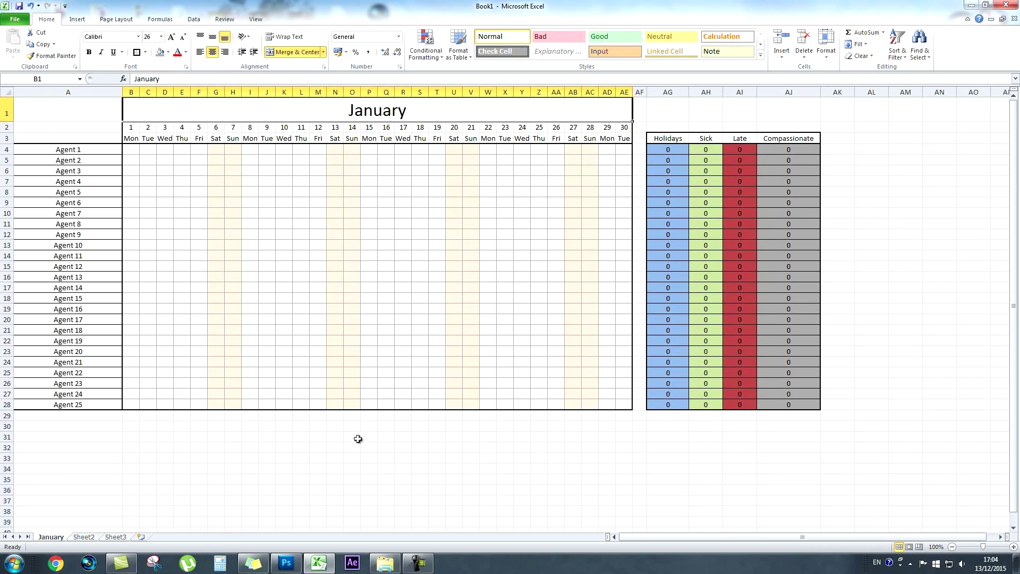
{"action": "key", "text": "ctrl+Home"}
Step: Create a copy of the January sheet placed before Sheet2
{"action": "right_click", "coordinate": [50, 537]}
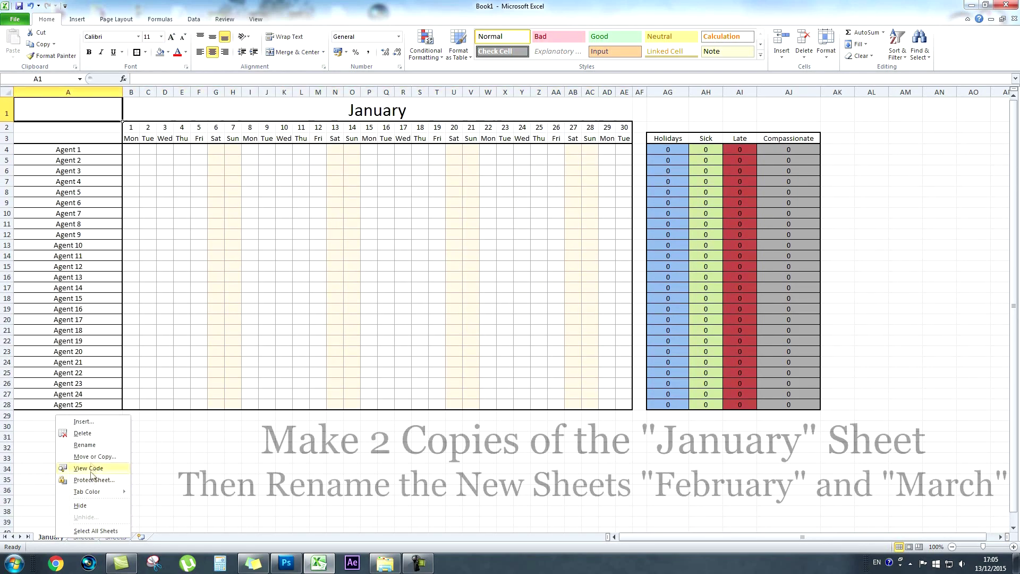
{"action": "left_click", "coordinate": [95, 456]}
{"action": "left_click", "coordinate": [22, 494]}
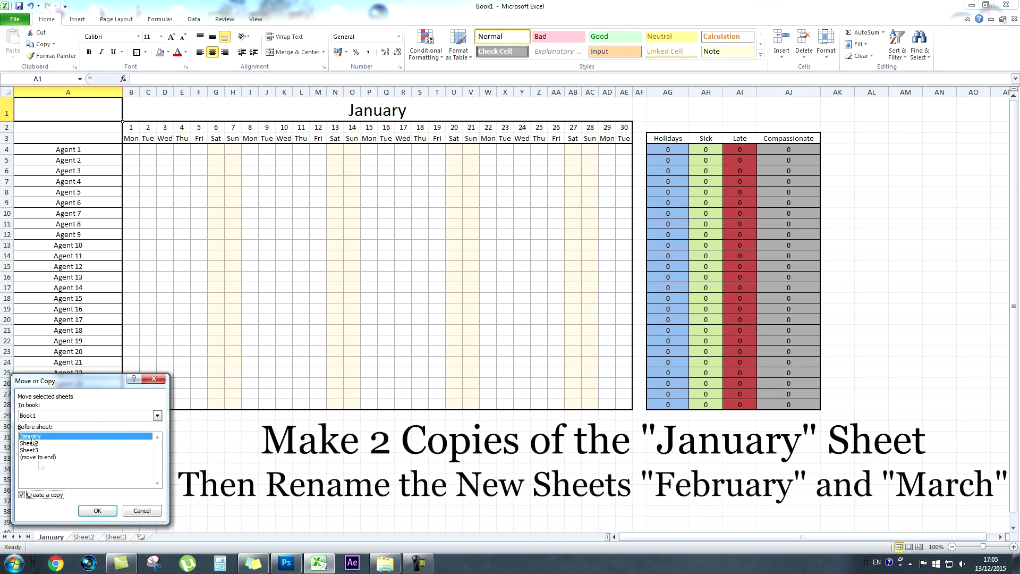
{"action": "left_click", "coordinate": [31, 444]}
{"action": "left_click", "coordinate": [97, 510]}
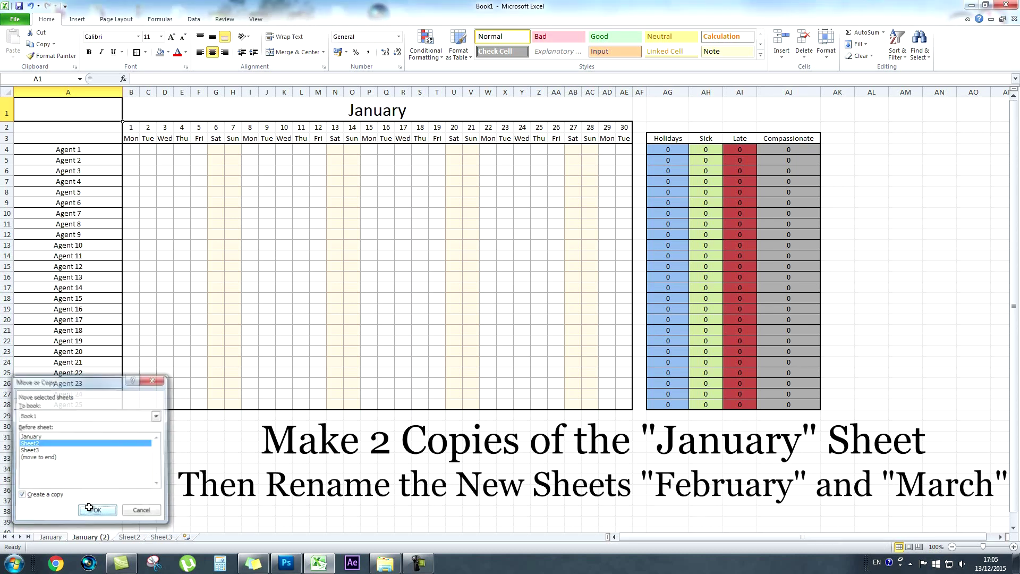
Step: Rename the copied January sheet as February
{"action": "right_click", "coordinate": [93, 537]}
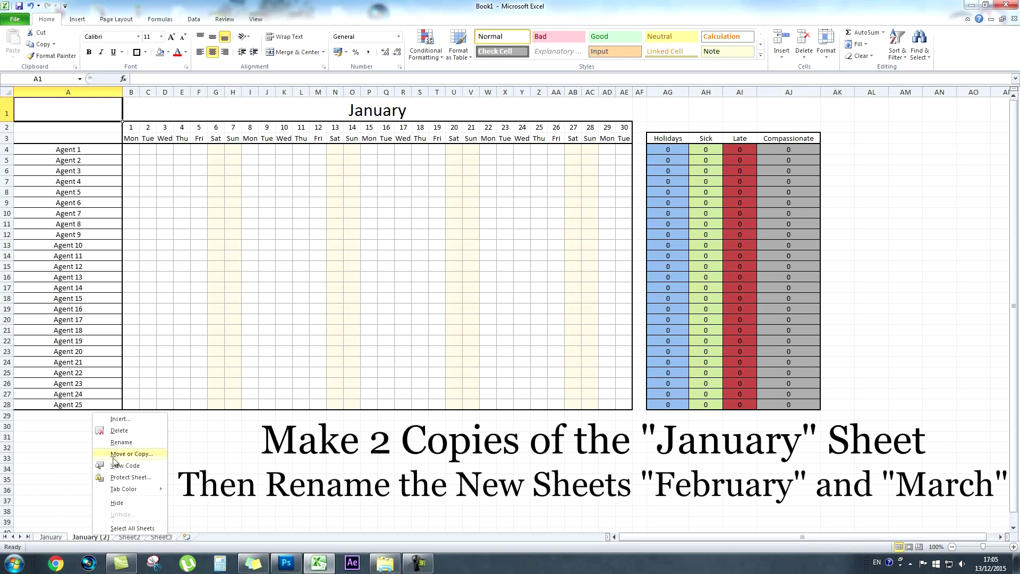
{"action": "left_click", "coordinate": [103, 444]}
{"action": "type", "text": "February"}
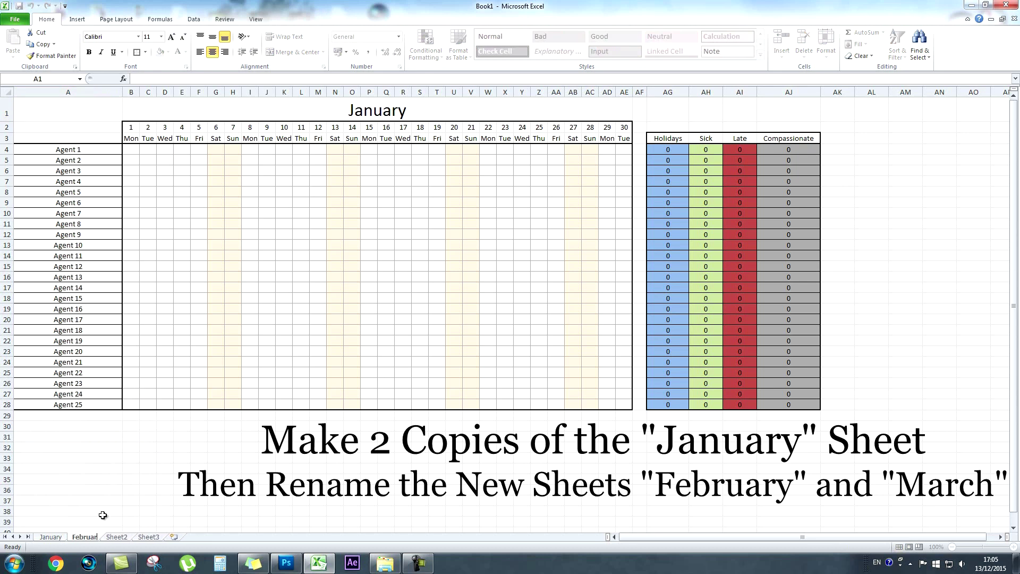
{"action": "left_click", "coordinate": [102, 514]}
Step: Change the title above the day columns on the February sheet to February
{"action": "left_click", "coordinate": [50, 537]}
{"action": "left_click", "coordinate": [86, 536]}
{"action": "left_click", "coordinate": [374, 111]}
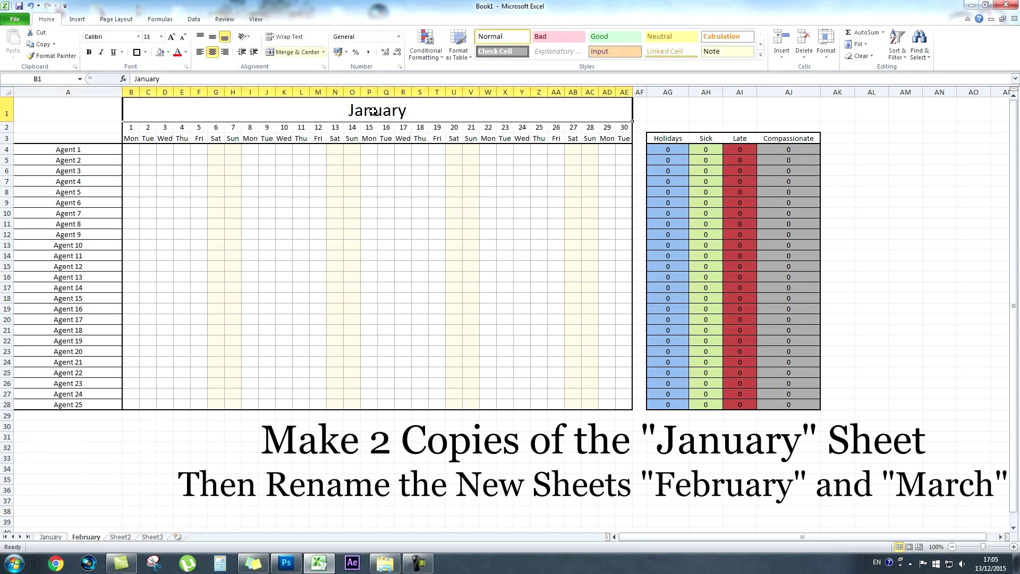
{"action": "type", "text": "February"}
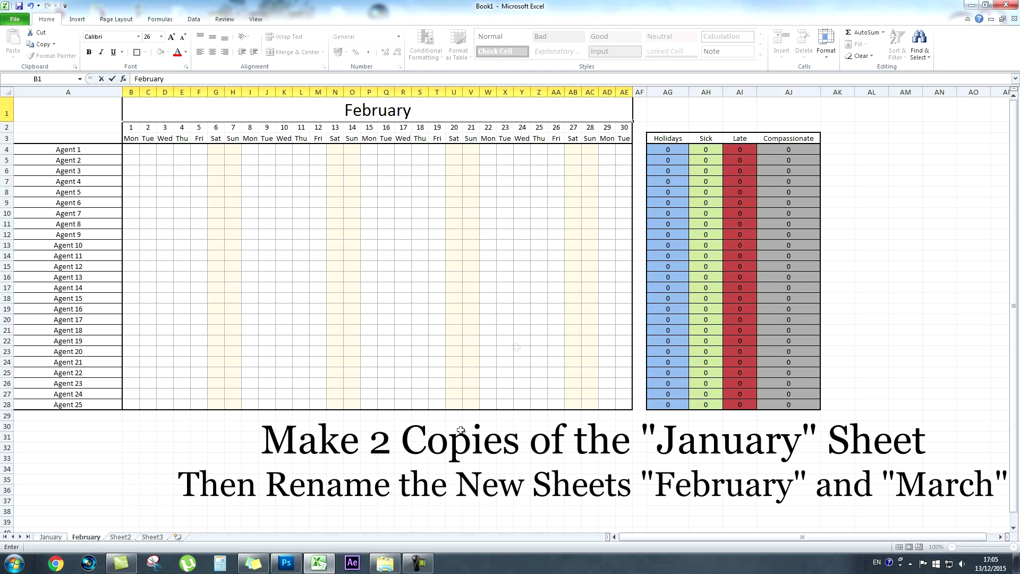
{"action": "left_click", "coordinate": [436, 447]}
Step: Create a copy of the February sheet placed before Sheet2
{"action": "right_click", "coordinate": [101, 537]}
{"action": "left_click", "coordinate": [130, 455]}
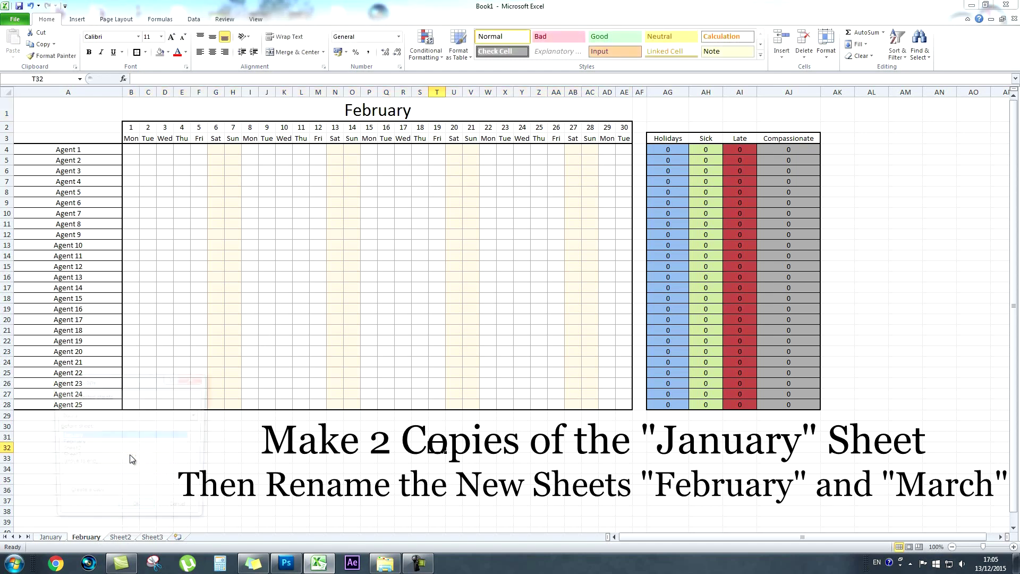
{"action": "left_click", "coordinate": [80, 450]}
{"action": "left_click", "coordinate": [85, 495]}
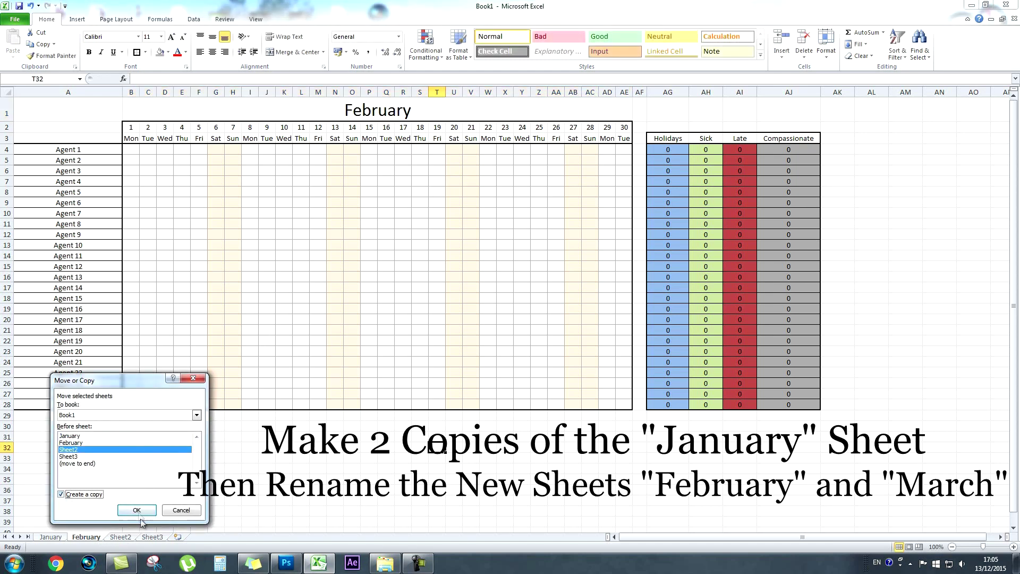
{"action": "left_click", "coordinate": [137, 511]}
Step: Rename the copied February sheet as March and change its title above the day columns to March
{"action": "right_click", "coordinate": [131, 537]}
{"action": "left_click", "coordinate": [159, 442]}
{"action": "type", "text": "March"}
{"action": "left_click", "coordinate": [393, 110]}
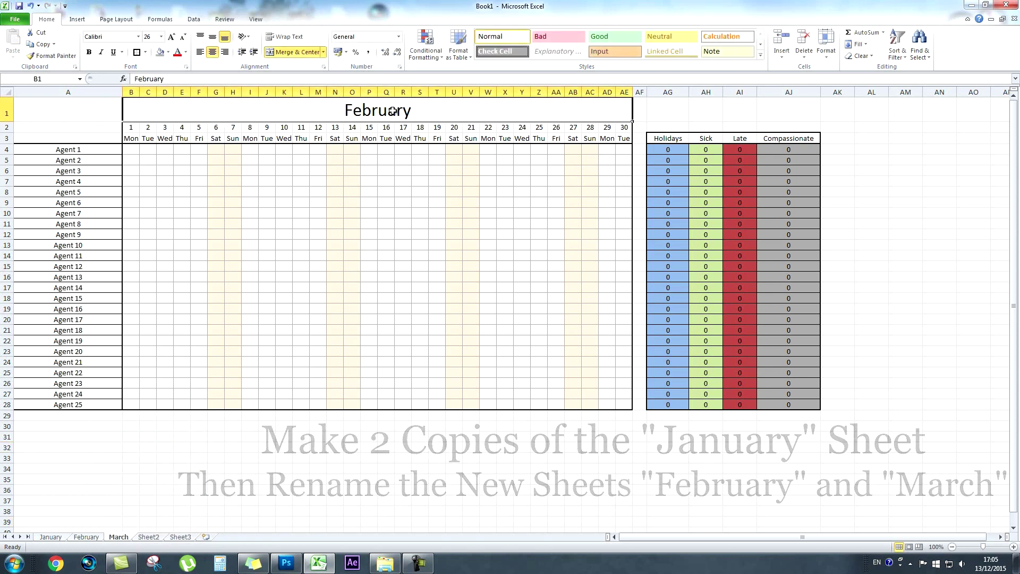
{"action": "type", "text": "March"}
Step: Delete the empty Sheet2 and Sheet3 from the workbook
{"action": "right_click", "coordinate": [149, 536]}
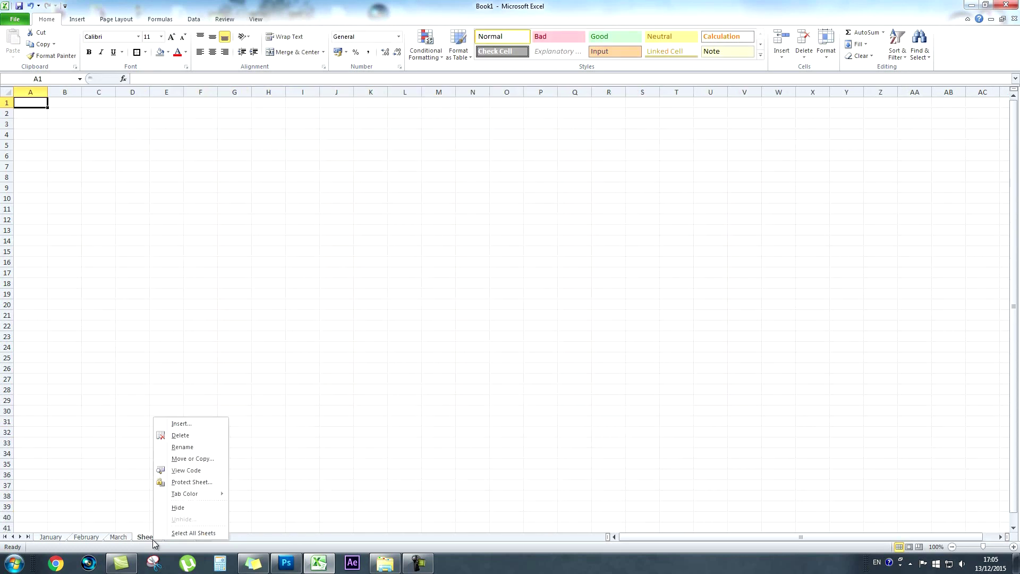
{"action": "left_click", "coordinate": [182, 431]}
{"action": "right_click", "coordinate": [148, 536]}
{"action": "left_click", "coordinate": [153, 517]}
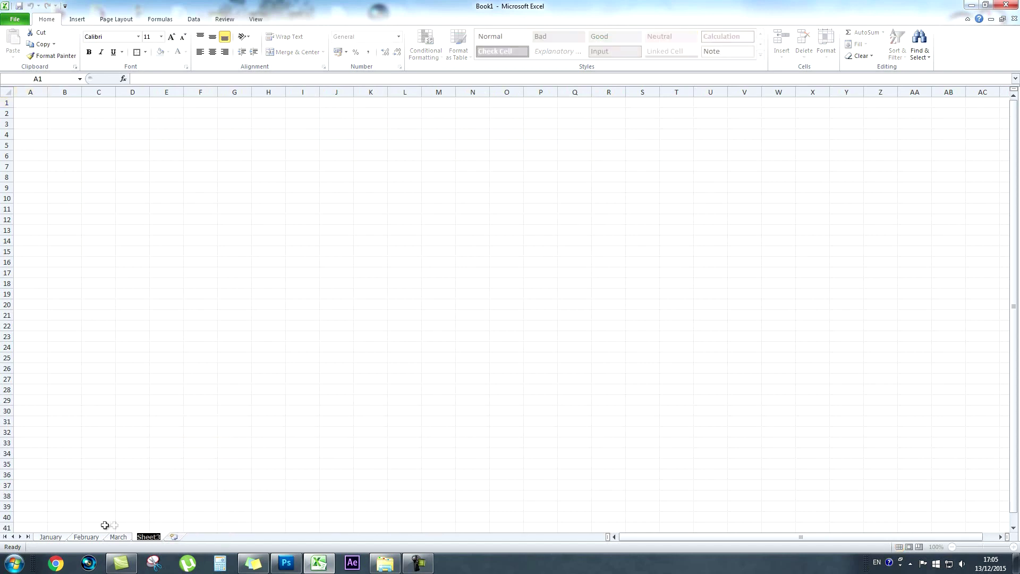
{"action": "right_click", "coordinate": [147, 537]}
{"action": "left_click", "coordinate": [181, 435]}
Step: Colour the sheet tabs: January blue, February orange and March green
{"action": "left_click", "coordinate": [51, 536]}
{"action": "left_click", "coordinate": [120, 536]}
{"action": "left_click", "coordinate": [53, 537]}
{"action": "right_click", "coordinate": [53, 536]}
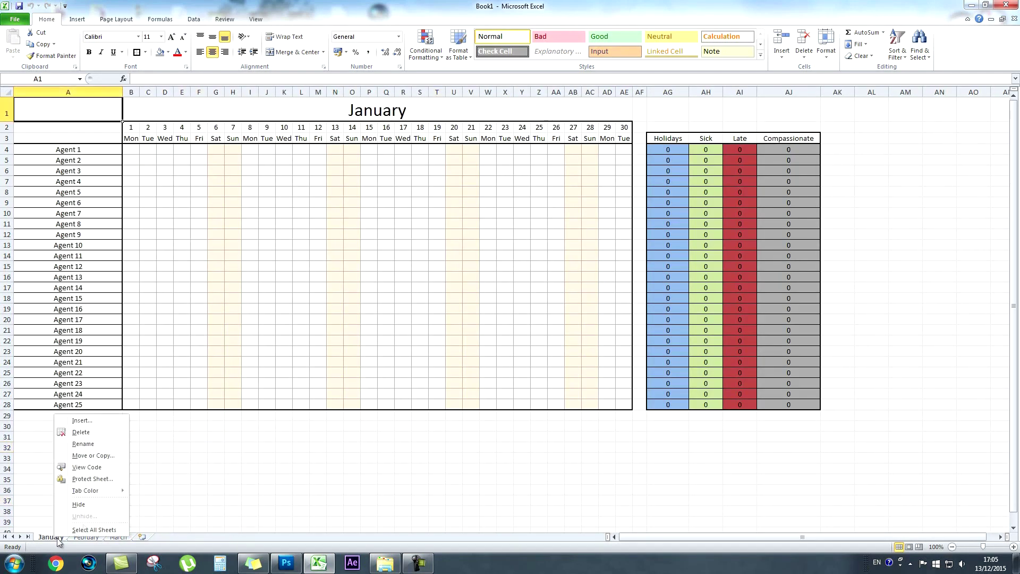
{"action": "mouse_move", "coordinate": [119, 490]}
{"action": "left_click", "coordinate": [162, 485]}
{"action": "right_click", "coordinate": [85, 536]}
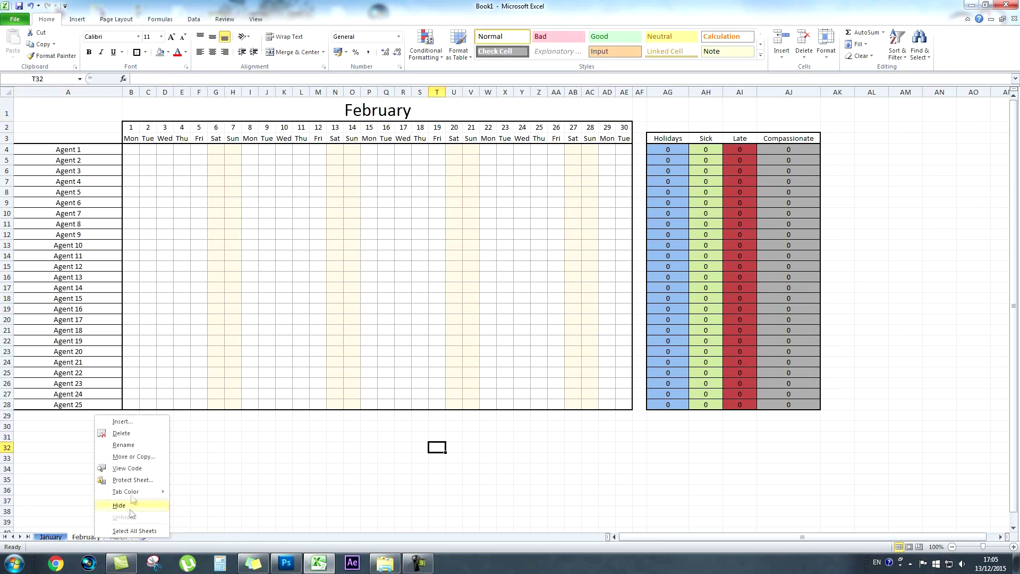
{"action": "mouse_move", "coordinate": [103, 490]}
{"action": "left_click", "coordinate": [252, 493]}
{"action": "right_click", "coordinate": [119, 537]}
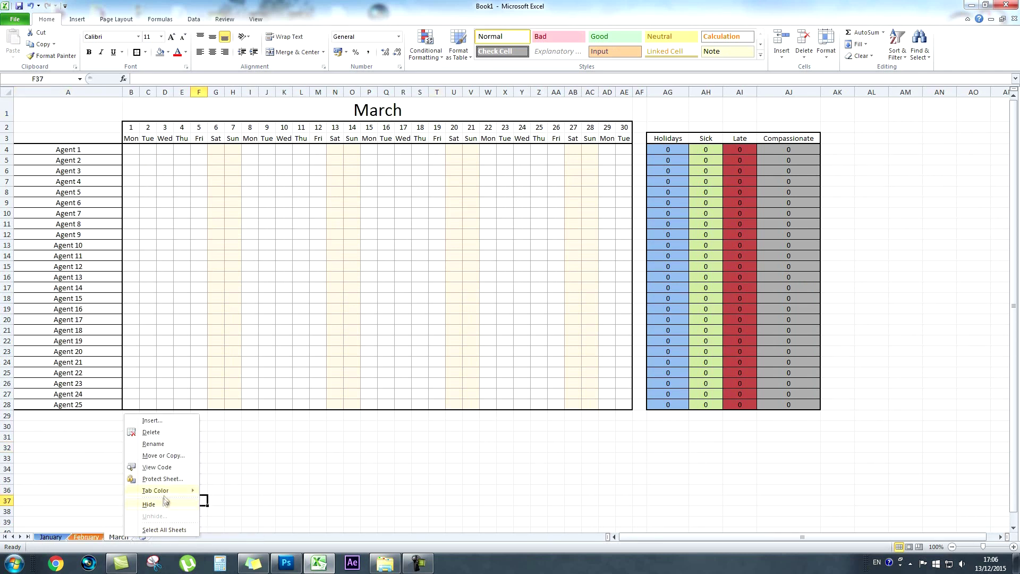
{"action": "mouse_move", "coordinate": [164, 490]}
{"action": "left_click", "coordinate": [258, 463]}
Step: Add a new sheet after March and rename it as Summary
{"action": "left_click", "coordinate": [86, 537]}
{"action": "left_click", "coordinate": [118, 536]}
{"action": "left_click", "coordinate": [51, 536]}
{"action": "left_click", "coordinate": [145, 537]}
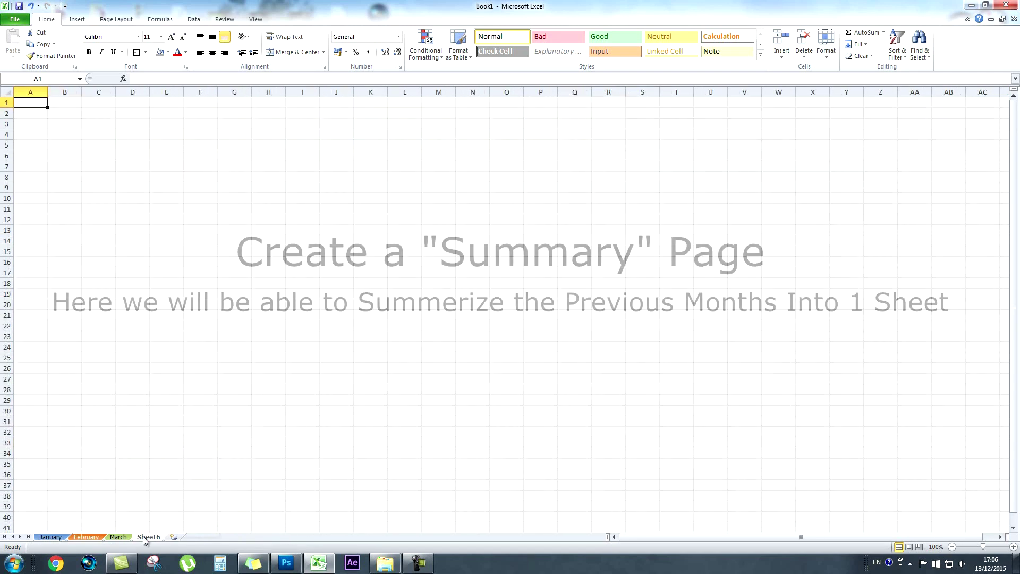
{"action": "right_click", "coordinate": [149, 536]}
{"action": "left_click", "coordinate": [173, 443]}
{"action": "key", "text": "BackSpace"}
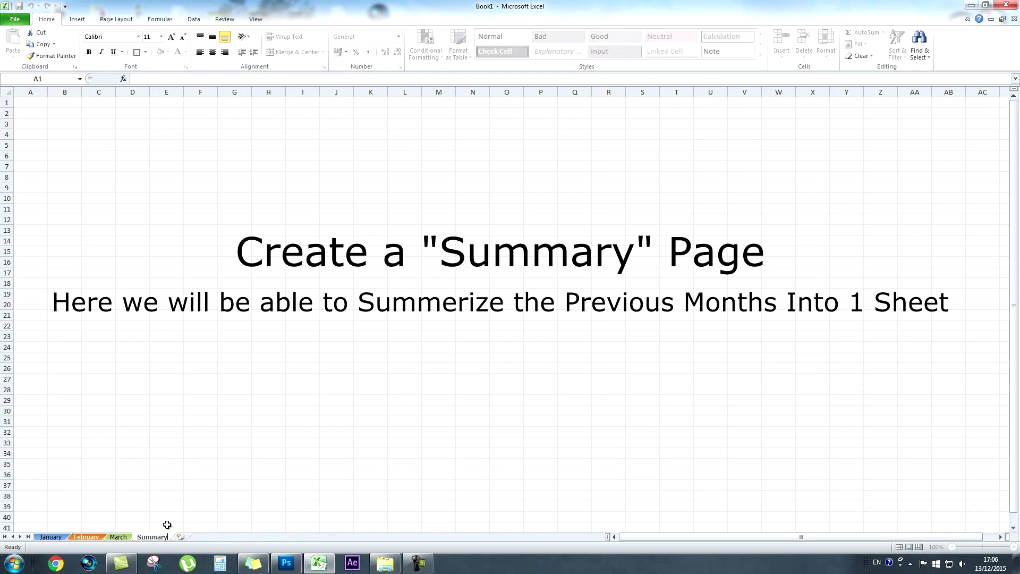
{"action": "left_click", "coordinate": [167, 524]}
Step: Colour the Summary sheet tab purple
{"action": "right_click", "coordinate": [154, 537]}
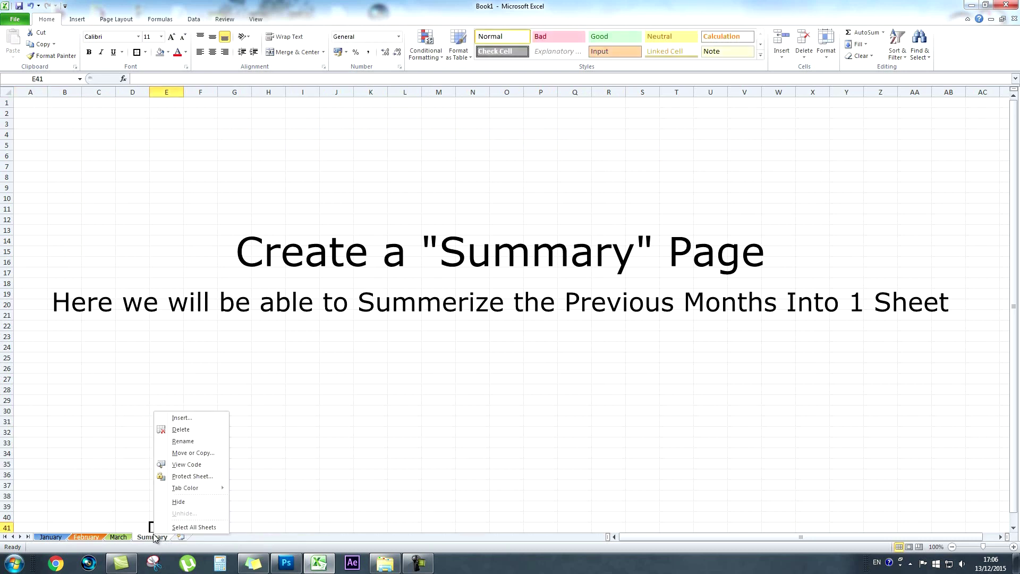
{"action": "mouse_move", "coordinate": [206, 488]}
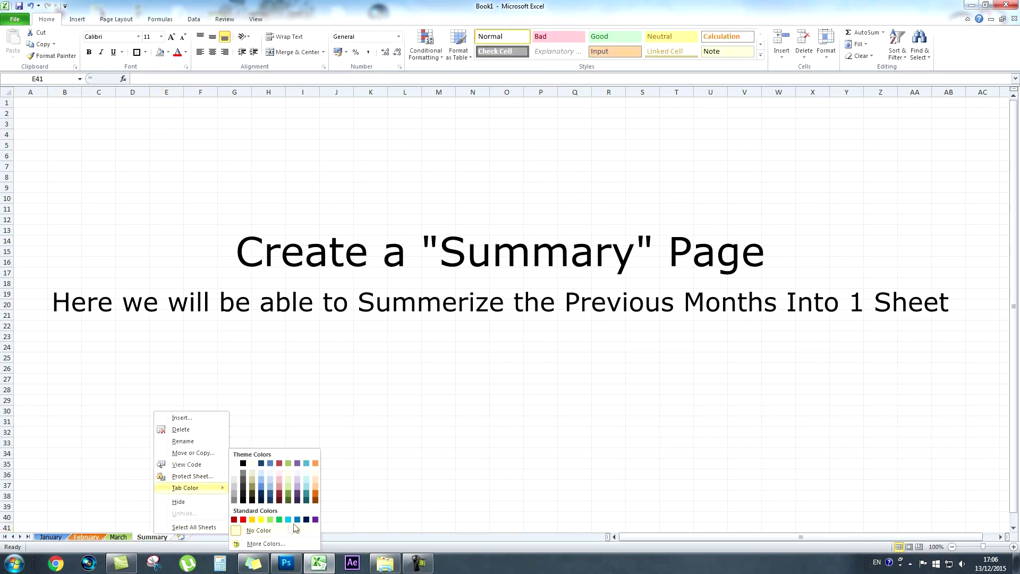
{"action": "left_click", "coordinate": [302, 495]}
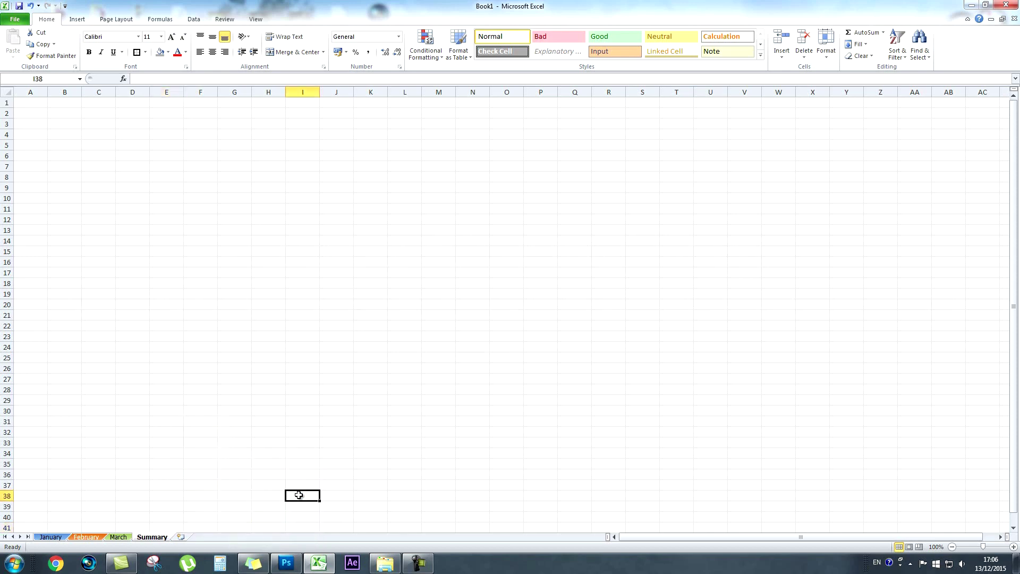
Step: Copy the absence headings Holidays, Sick, Late and Compassionate from January AG3:AJ3 to Summary, starting at C3
{"action": "left_click", "coordinate": [51, 537]}
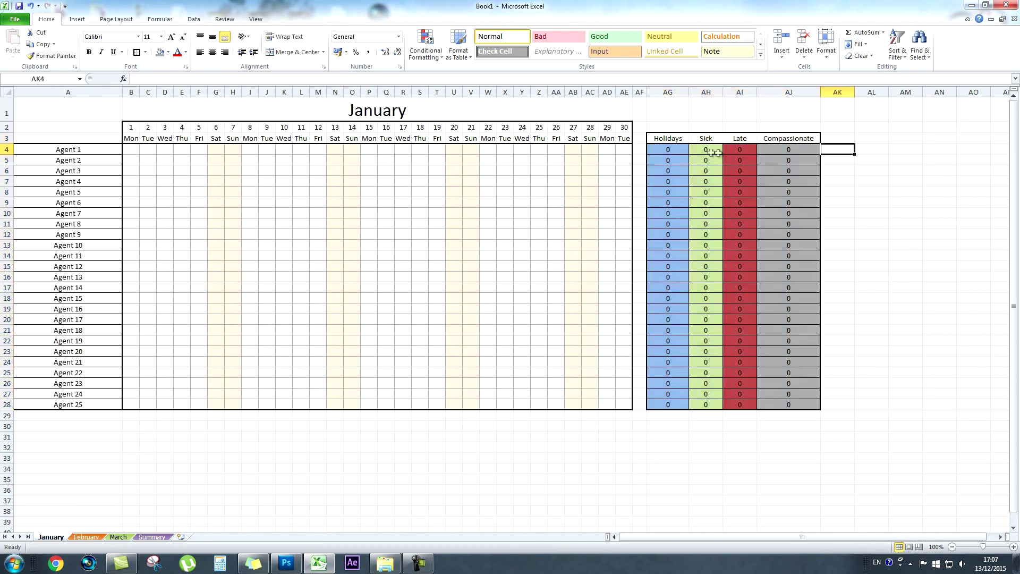
{"action": "left_click_drag", "start_coordinate": [664, 137], "coordinate": [788, 139]}
{"action": "key", "text": "ctrl+c"}
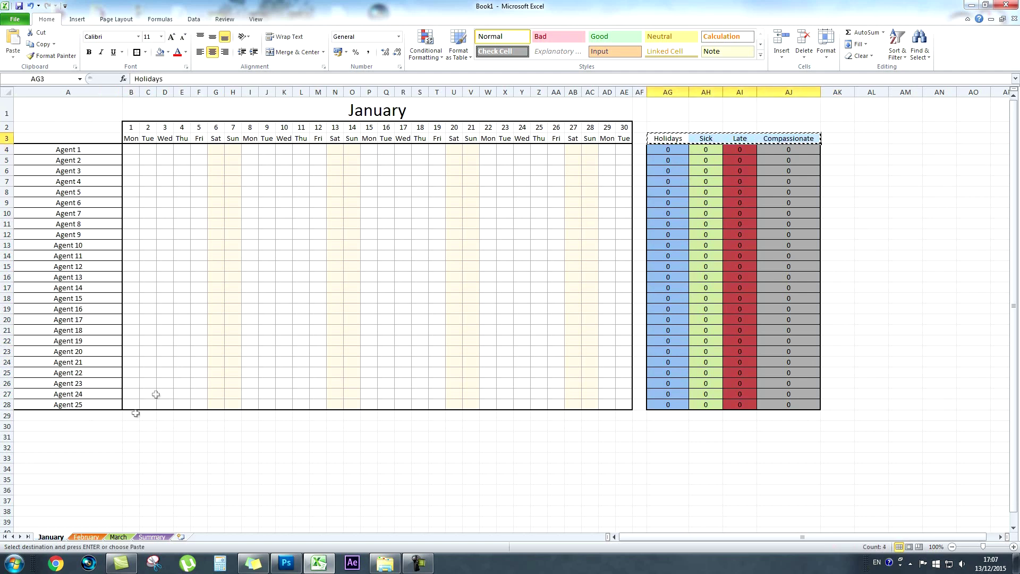
{"action": "left_click", "coordinate": [151, 537]}
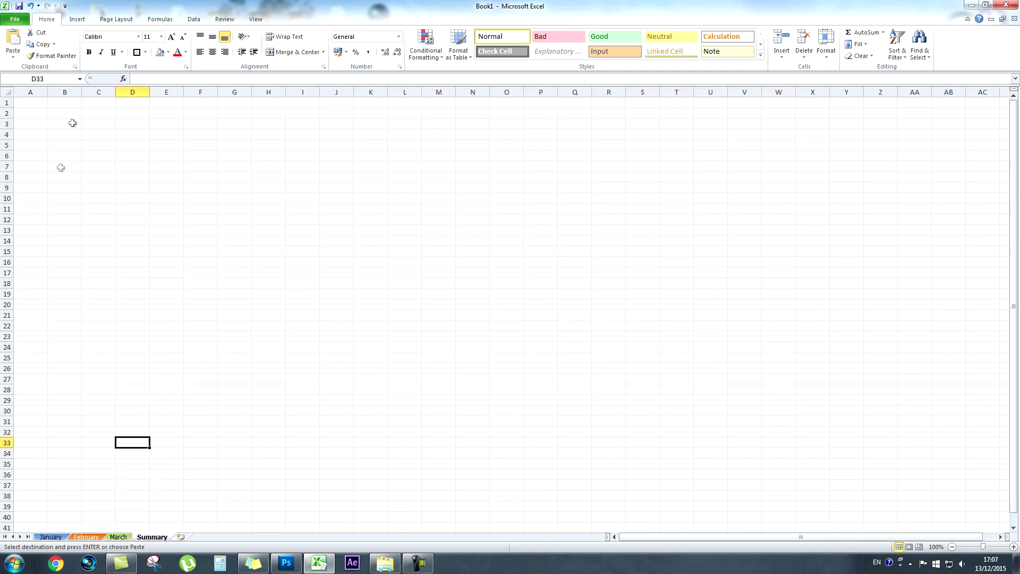
{"action": "left_click", "coordinate": [91, 123]}
{"action": "key", "text": "ctrl+v"}
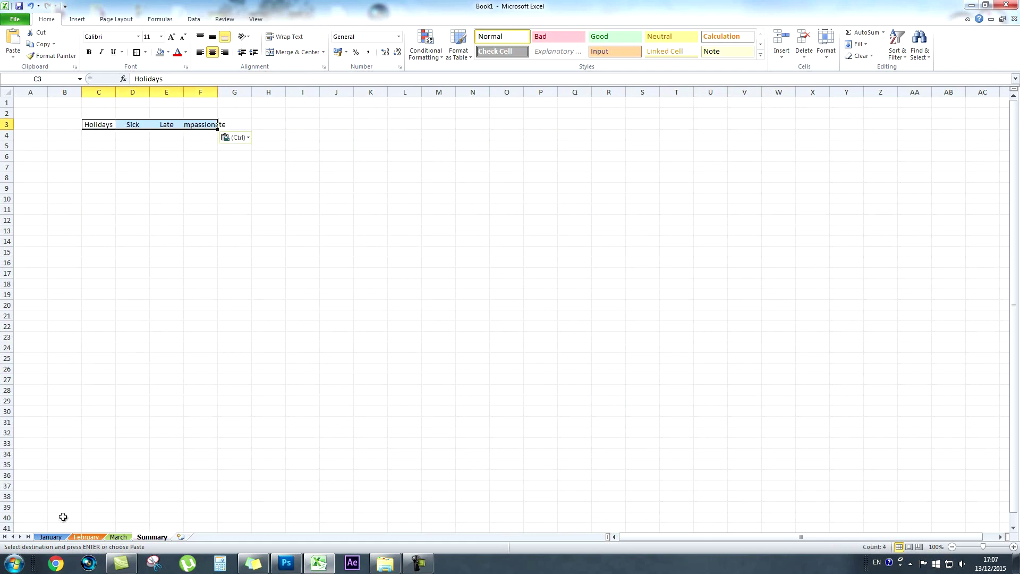
Step: Copy the agent names in January A4:A28 to the Summary sheet, starting at A4
{"action": "left_click", "coordinate": [51, 536]}
{"action": "left_click_drag", "start_coordinate": [65, 152], "coordinate": [77, 405]}
{"action": "key", "text": "ctrl+c"}
{"action": "left_click", "coordinate": [154, 536]}
{"action": "left_click", "coordinate": [34, 131]}
{"action": "key", "text": "ctrl+v"}
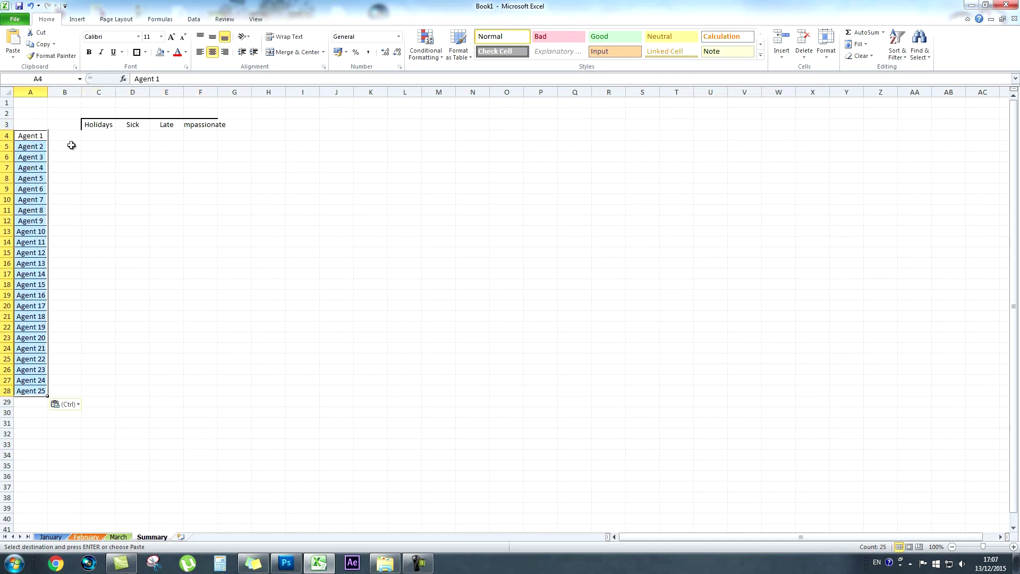
Step: Delete the blank column B on the Summary sheet and autofit the Compassionate column's width
{"action": "right_click", "coordinate": [64, 93]}
{"action": "left_click", "coordinate": [118, 177]}
{"action": "left_click", "coordinate": [117, 181]}
{"action": "double_click", "coordinate": [184, 94]}
Step: Insert a blank column before the agent names on the Summary sheet
{"action": "right_click", "coordinate": [31, 92]}
{"action": "left_click", "coordinate": [53, 154]}
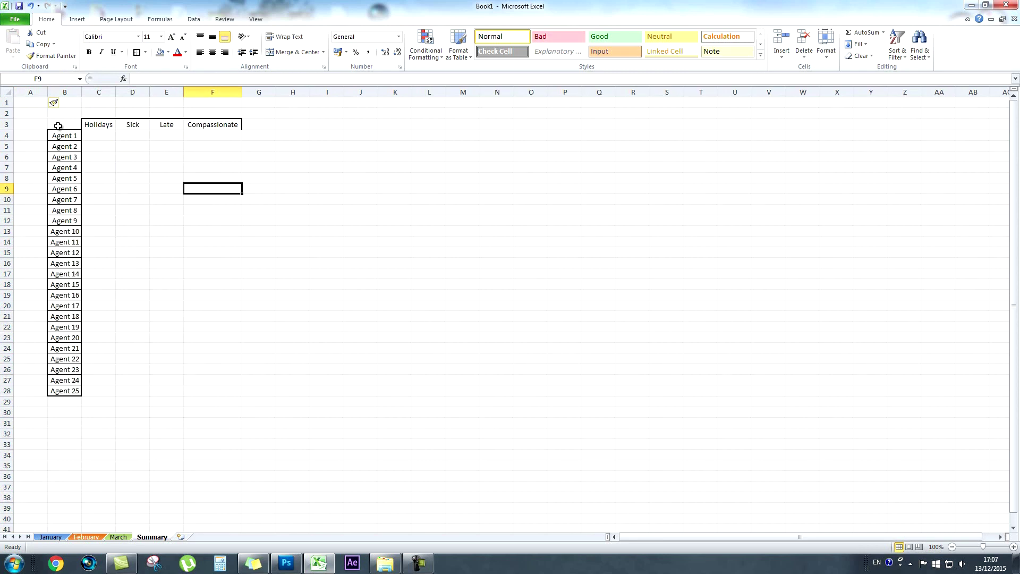
{"action": "left_click", "coordinate": [96, 124]}
{"action": "left_click", "coordinate": [134, 125]}
{"action": "left_click", "coordinate": [166, 126]}
{"action": "left_click", "coordinate": [217, 125]}
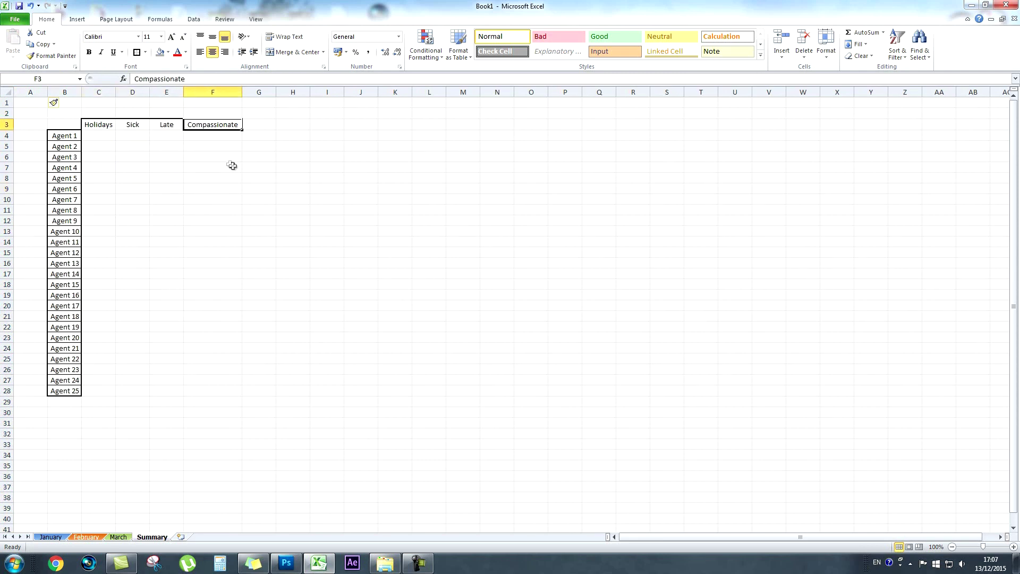
Step: Enter the heading Holiday Entitlement in H3 and widen columns H and I
{"action": "left_click", "coordinate": [291, 125]}
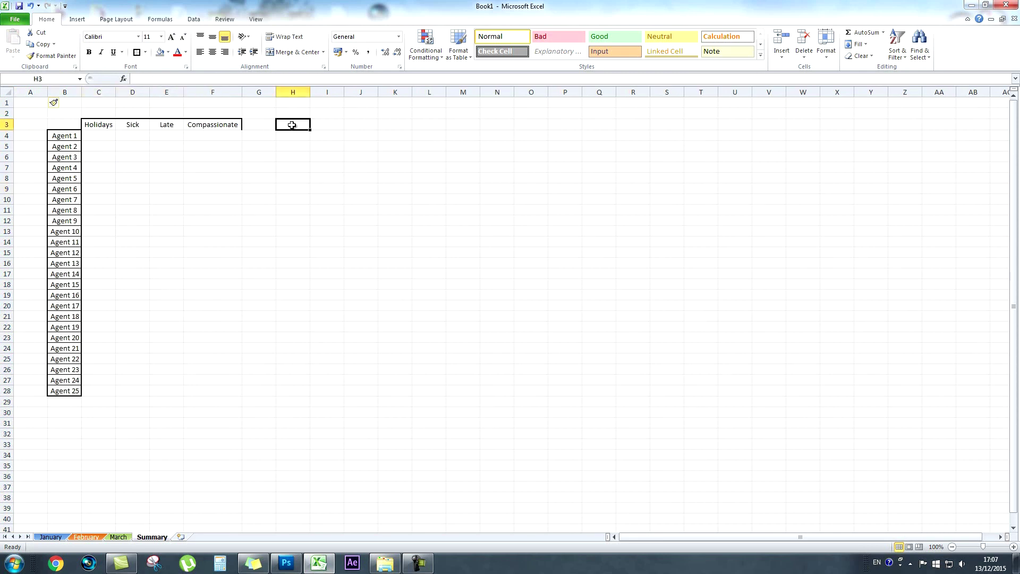
{"action": "type", "text": "Holiday Entitlement"}
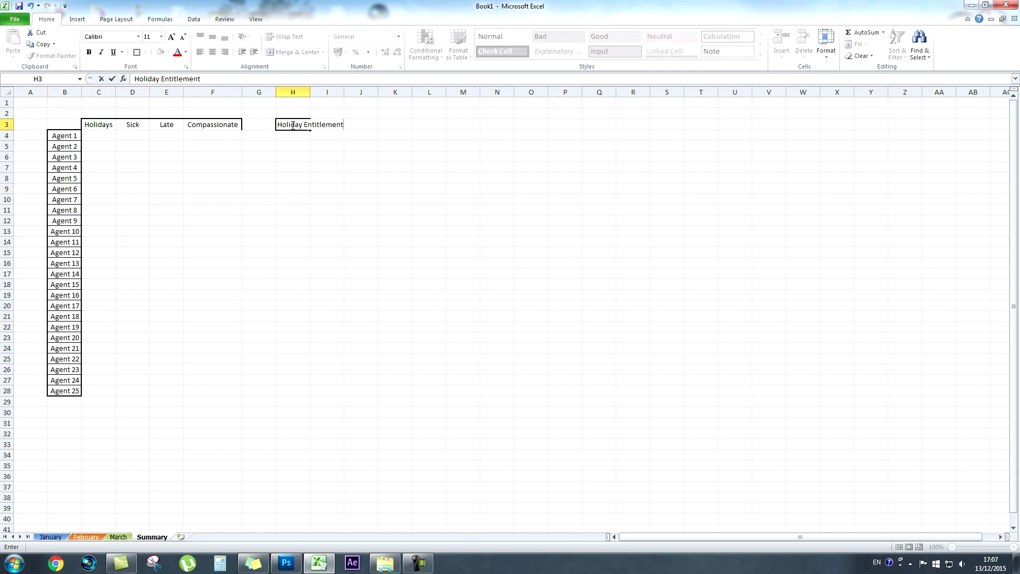
{"action": "left_click", "coordinate": [328, 178]}
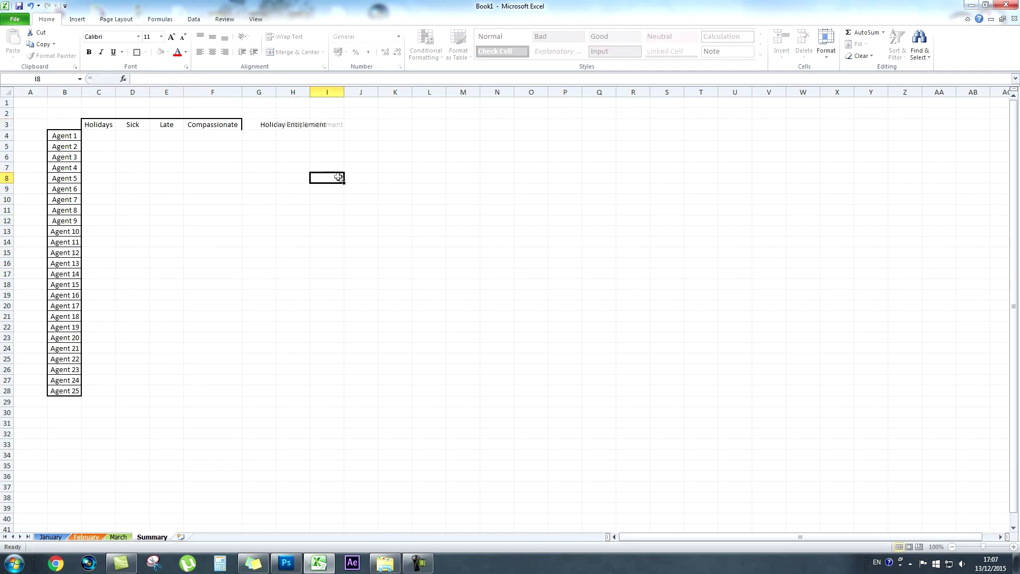
{"action": "left_click_drag", "start_coordinate": [310, 93], "coordinate": [482, 93]}
Step: Enter the heading Holidays Left in I3, beside Holiday Entitlement
{"action": "left_click", "coordinate": [410, 124]}
{"action": "type", "text": "Holidays Left"}
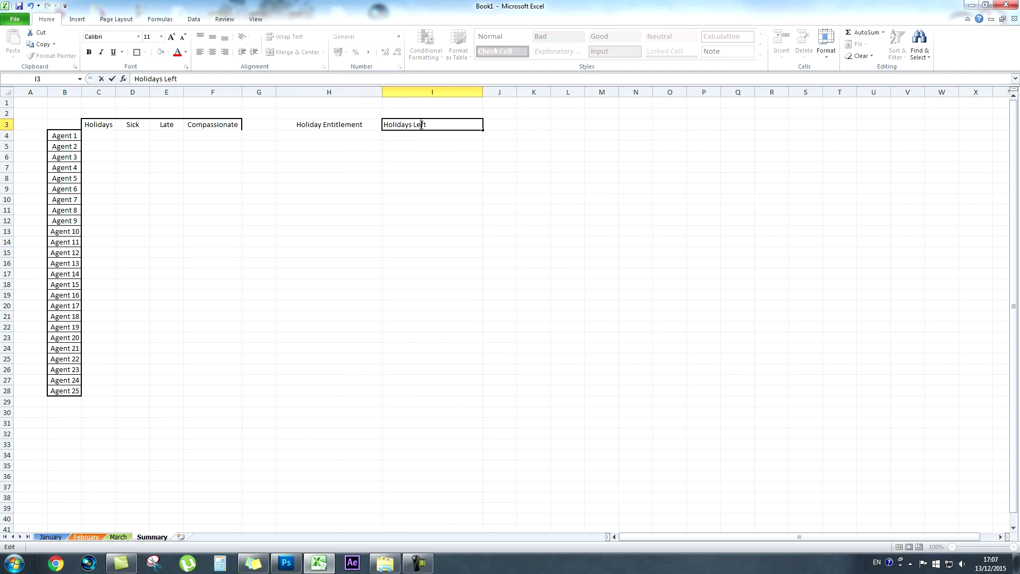
{"action": "left_click_drag", "start_coordinate": [426, 125], "coordinate": [360, 124]}
{"action": "type", "text": "Ho"}
{"action": "left_click", "coordinate": [414, 146]}
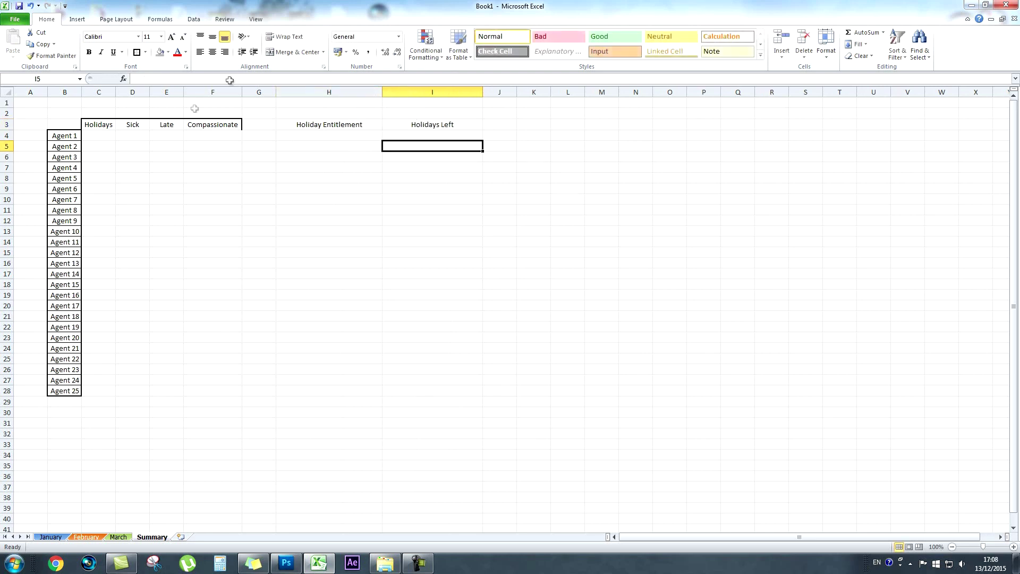
Step: Widen columns B, C and D and remove the borders from the absence headings in C3:F3
{"action": "left_click_drag", "start_coordinate": [80, 89], "coordinate": [122, 90]}
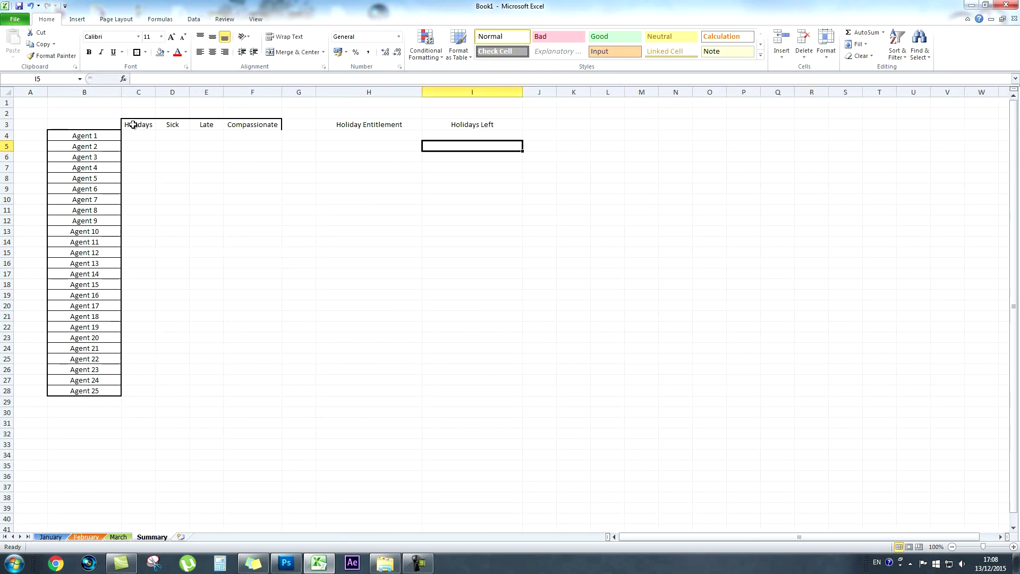
{"action": "left_click_drag", "start_coordinate": [133, 124], "coordinate": [273, 125]}
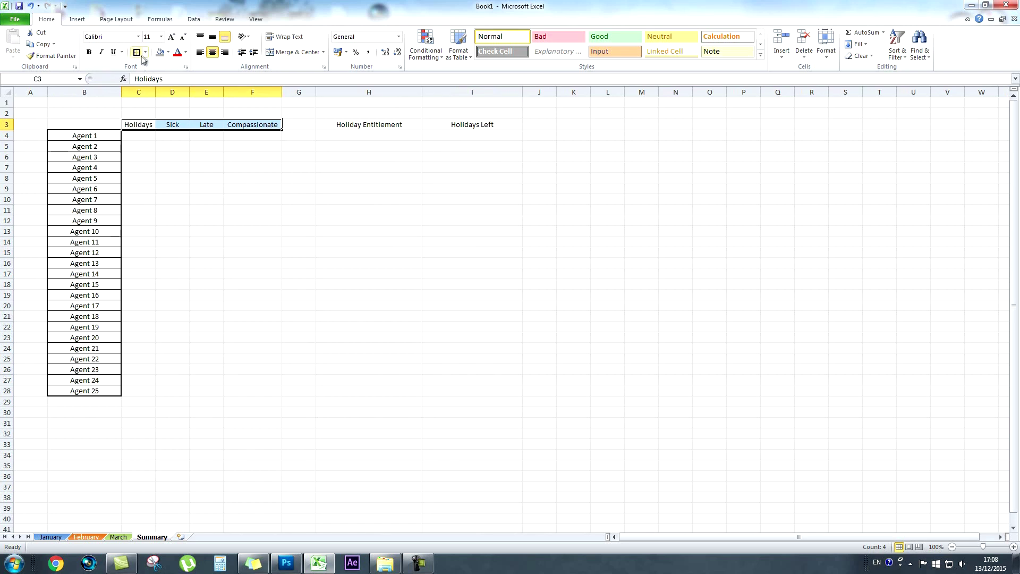
{"action": "left_click", "coordinate": [145, 52]}
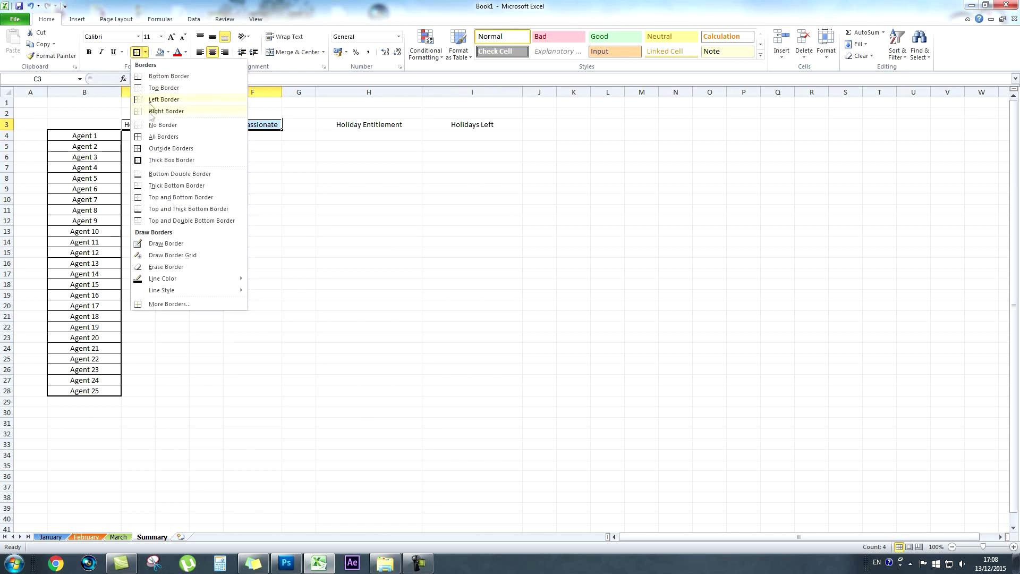
{"action": "left_click", "coordinate": [242, 177]}
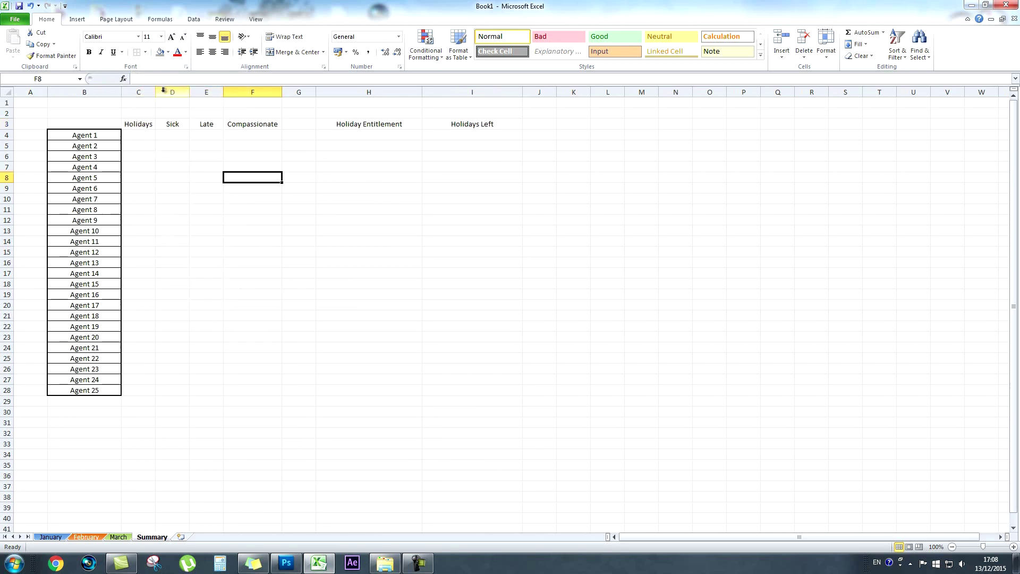
{"action": "left_click_drag", "start_coordinate": [157, 91], "coordinate": [208, 90]}
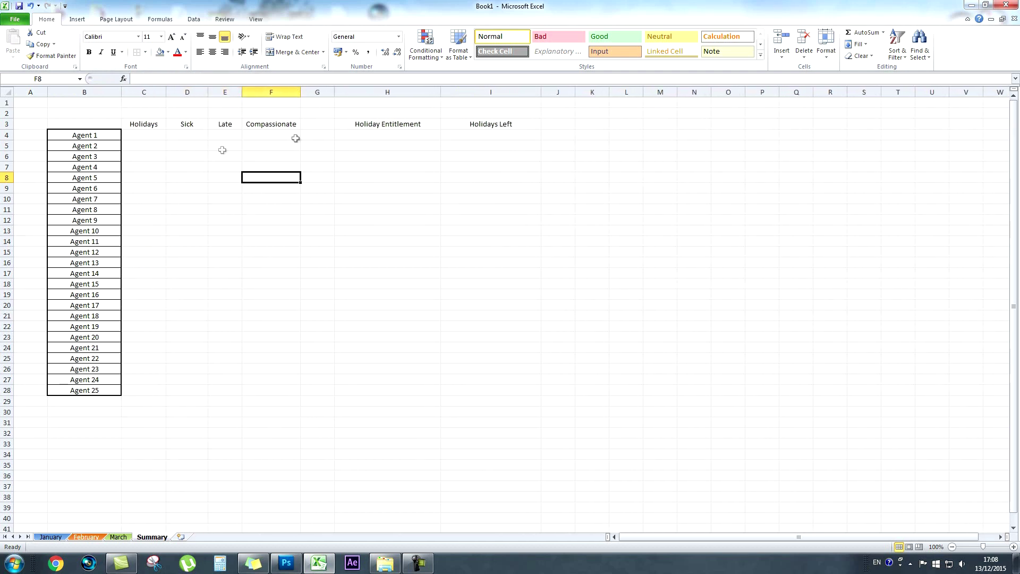
Step: Enter a holiday entitlement of 20 for Agent 1 in H4
{"action": "left_click", "coordinate": [376, 138]}
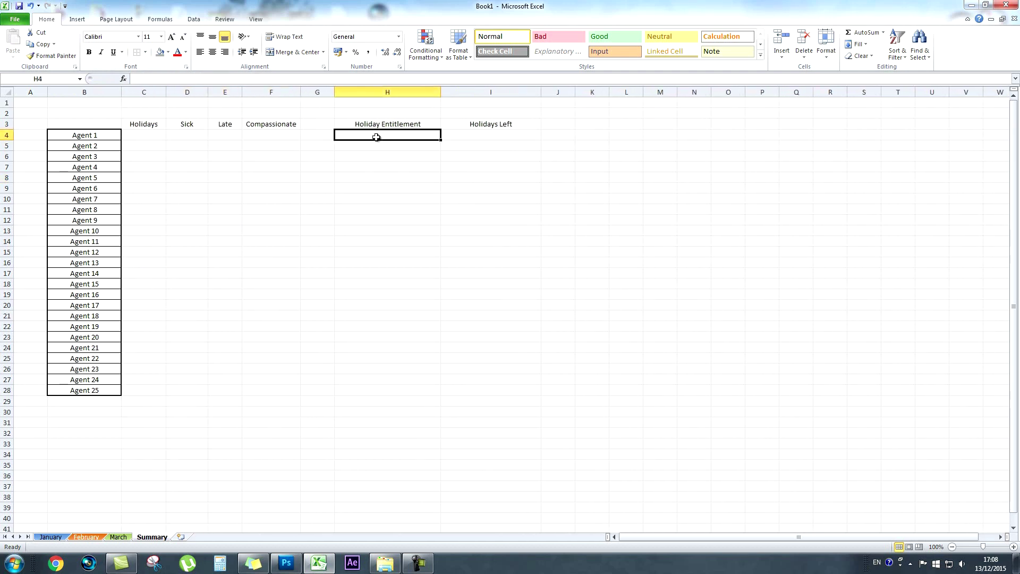
{"action": "type", "text": "20"}
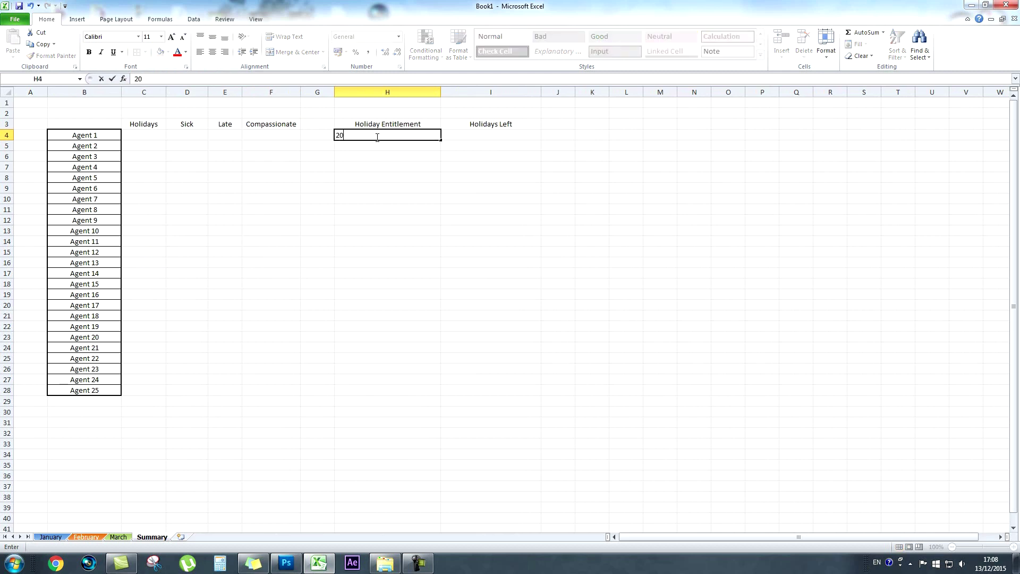
{"action": "key", "text": "ctrl+Return"}
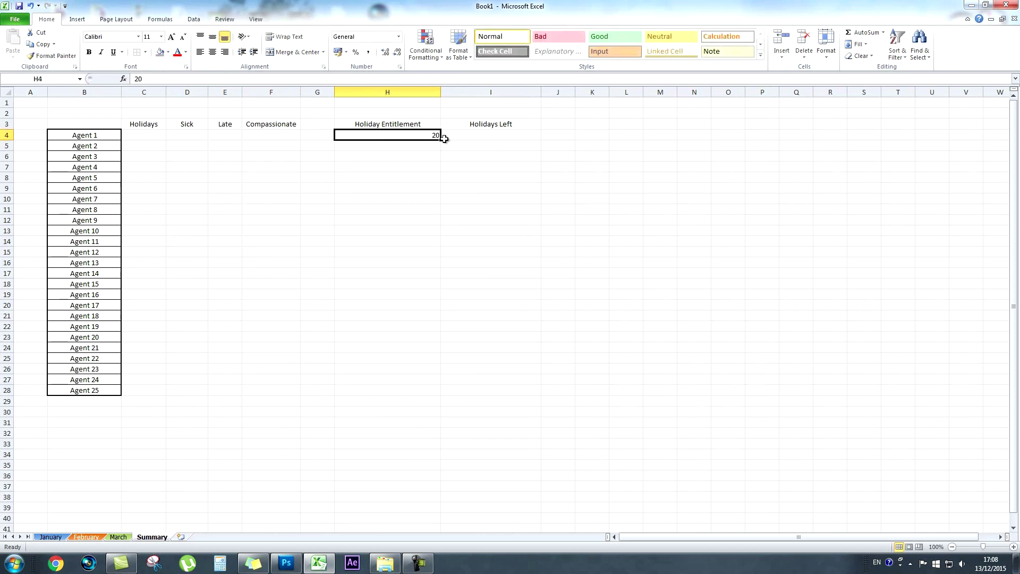
Step: Copy the entitlement of 20 down to Agent 25 in H28 and centre the contents of C3:I28
{"action": "left_click_drag", "start_coordinate": [442, 141], "coordinate": [414, 394]}
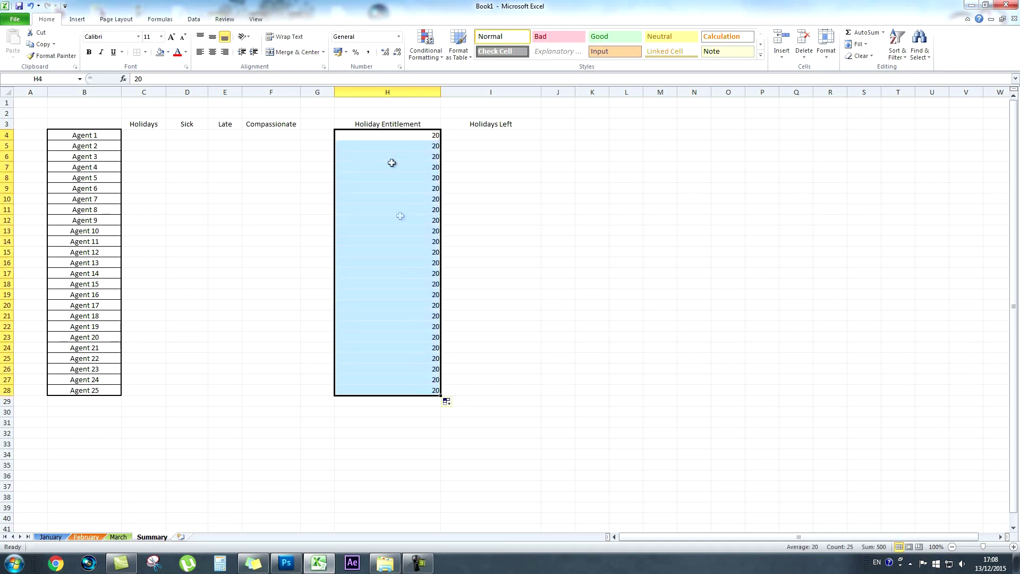
{"action": "left_click", "coordinate": [176, 115]}
{"action": "left_click_drag", "start_coordinate": [132, 125], "coordinate": [512, 390]}
{"action": "left_click", "coordinate": [212, 52]}
{"action": "left_click", "coordinate": [212, 52]}
{"action": "left_click", "coordinate": [294, 272]}
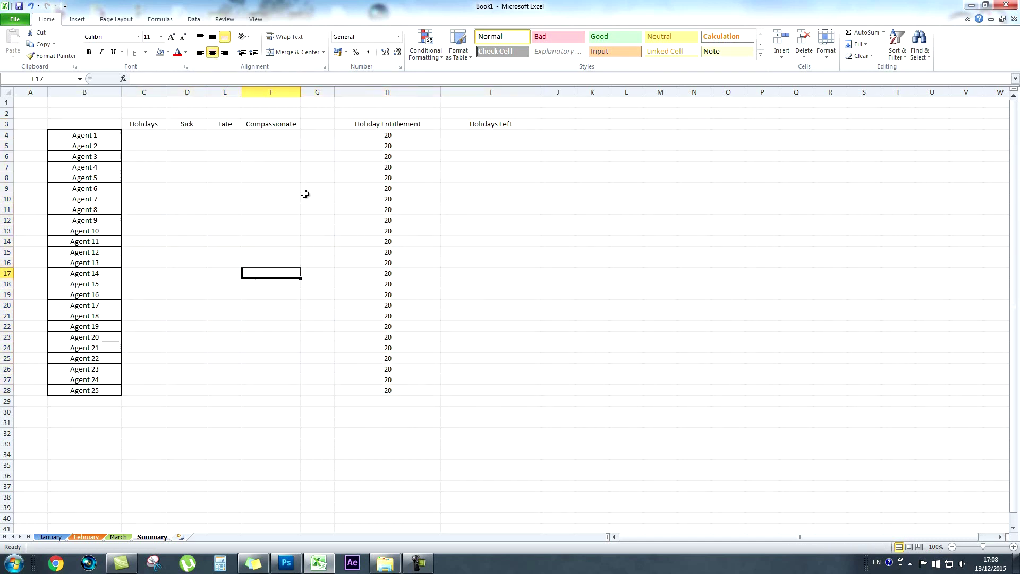
Step: Total Agent 1's holidays in C4 of the Summary sheet with =January!AG4+February!AG4+March!AG4
{"action": "left_click", "coordinate": [133, 136]}
{"action": "type", "text": "="}
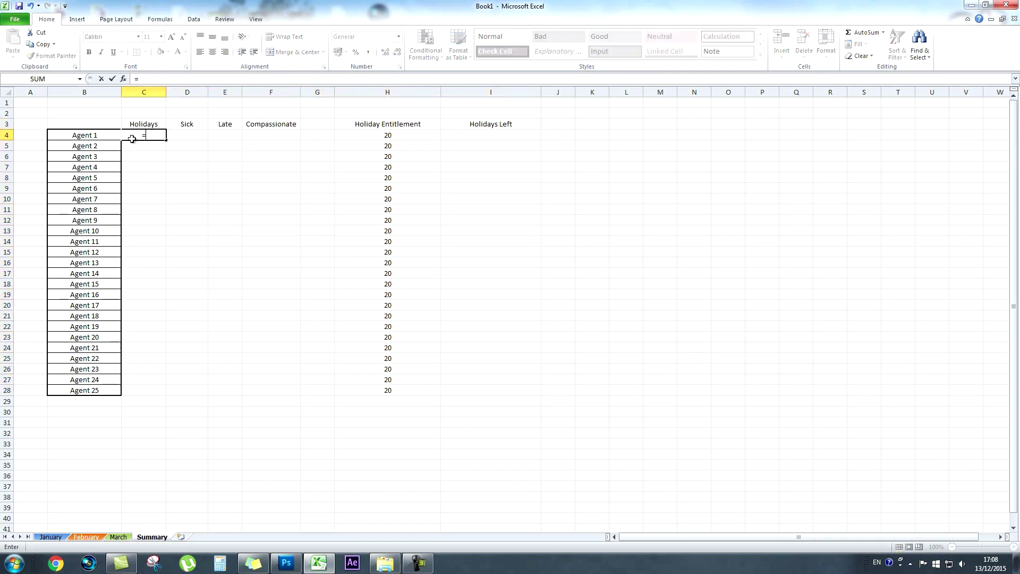
{"action": "left_click", "coordinate": [51, 536]}
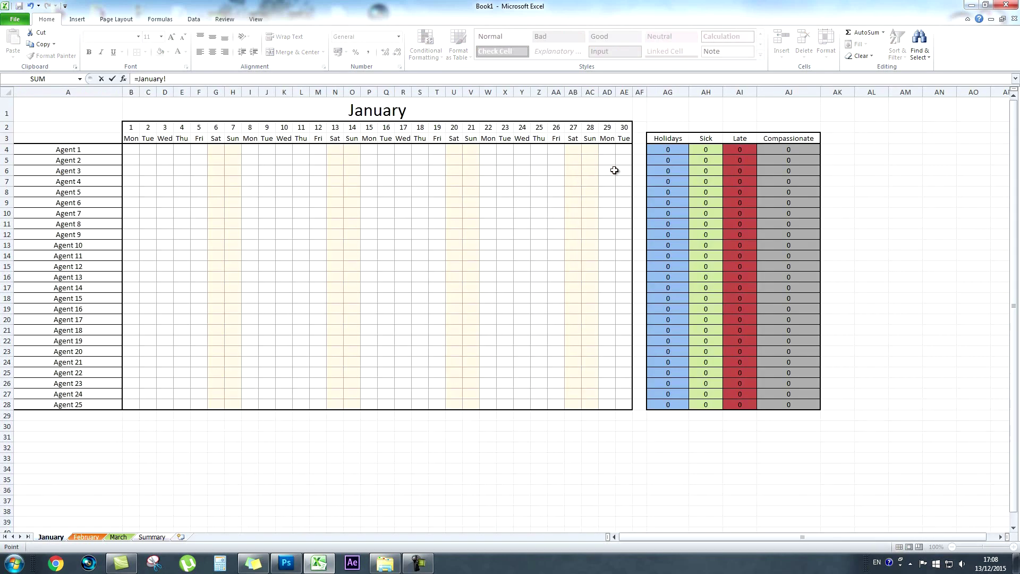
{"action": "type", "text": "+"}
{"action": "left_click", "coordinate": [86, 536]}
{"action": "left_click", "coordinate": [676, 153]}
{"action": "type", "text": "+"}
{"action": "left_click", "coordinate": [118, 536]}
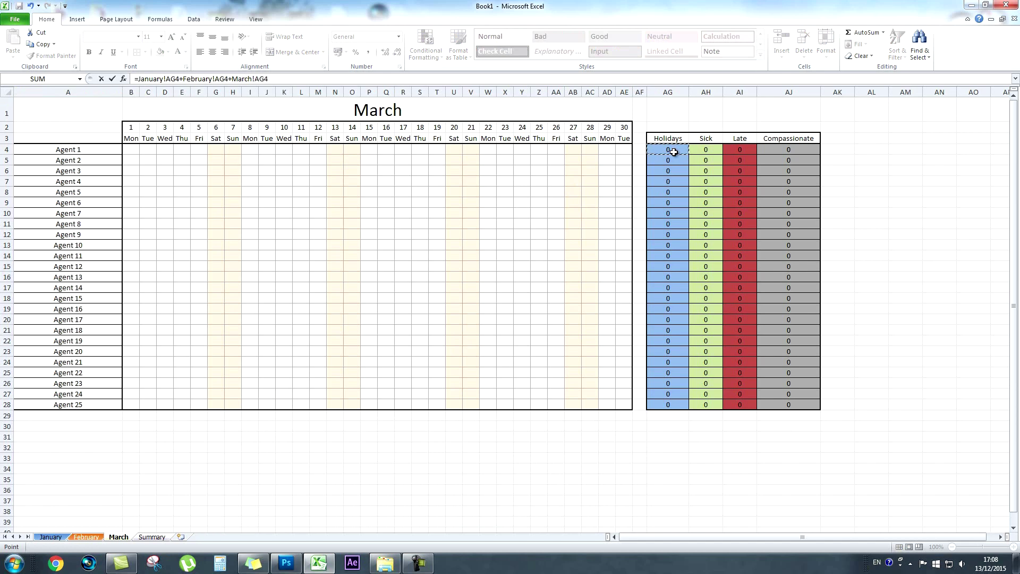
{"action": "key", "text": "Return"}
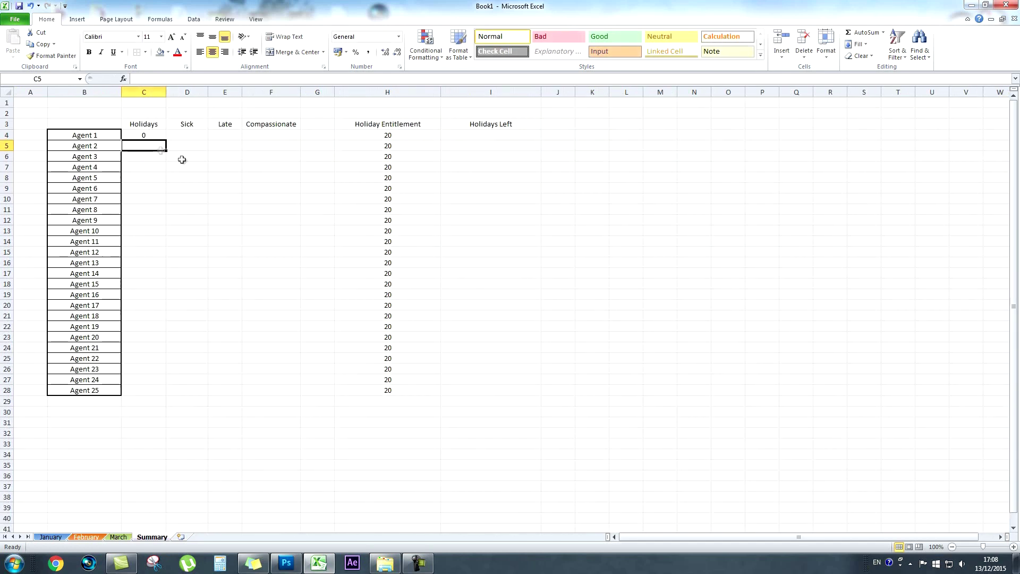
Step: Enter test holidays (H) for Agent 1 on 9 and 10 January
{"action": "left_click", "coordinate": [147, 134]}
{"action": "key", "text": "Down"}
{"action": "left_click", "coordinate": [53, 536]}
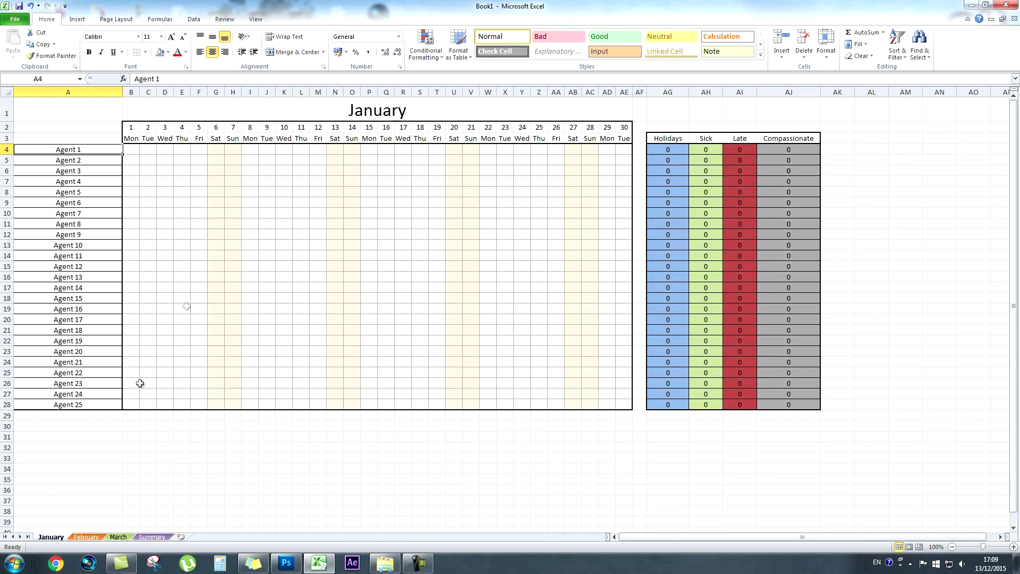
{"action": "left_click", "coordinate": [262, 158]}
{"action": "left_click", "coordinate": [261, 149]}
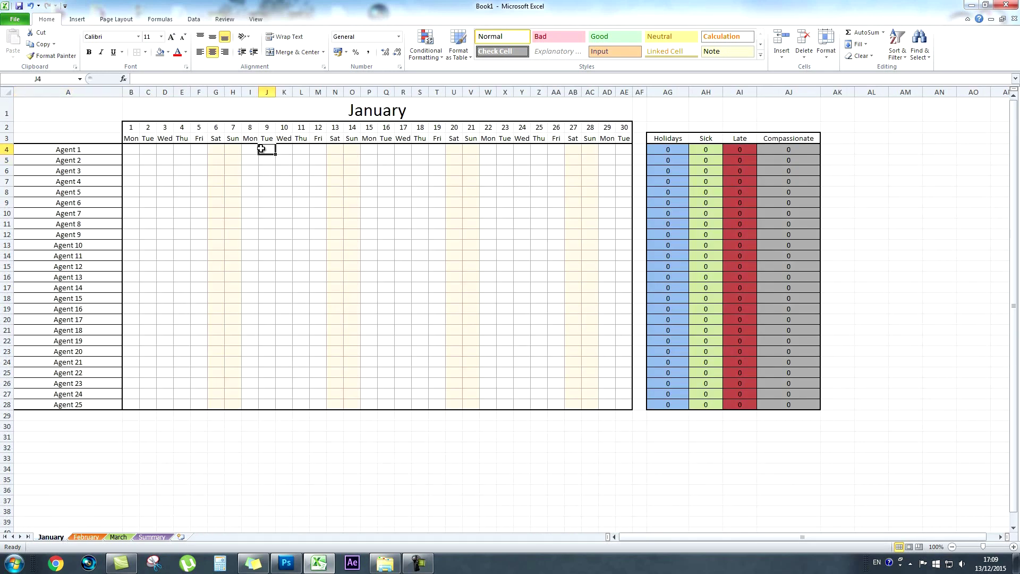
{"action": "type", "text": "H"}
{"action": "key", "text": "Tab"}
{"action": "type", "text": "H"}
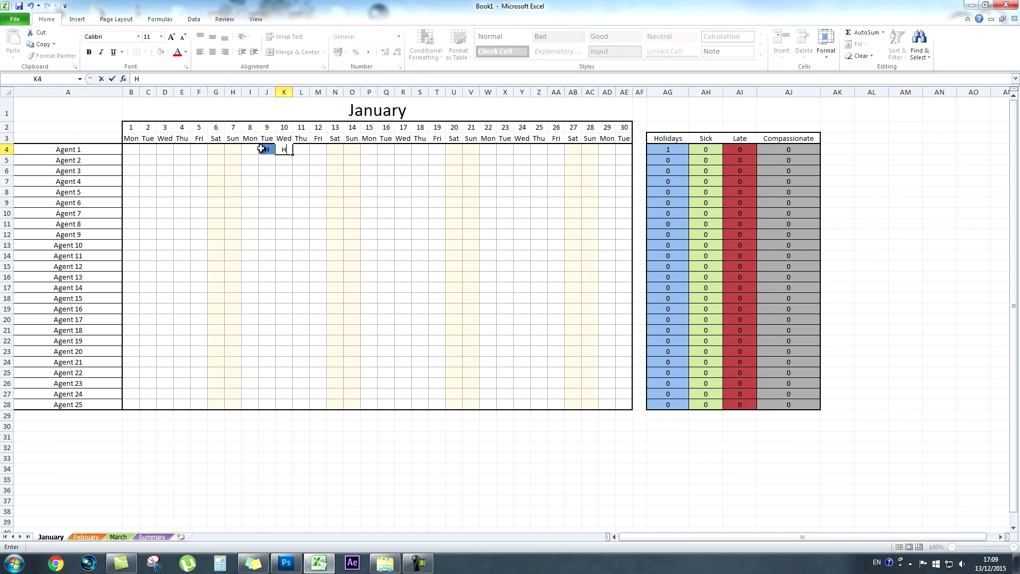
{"action": "left_click", "coordinate": [605, 202]}
Step: Enter test holidays (H) for Agent 1 on 16 February and on 23 and 24 March
{"action": "left_click", "coordinate": [86, 537]}
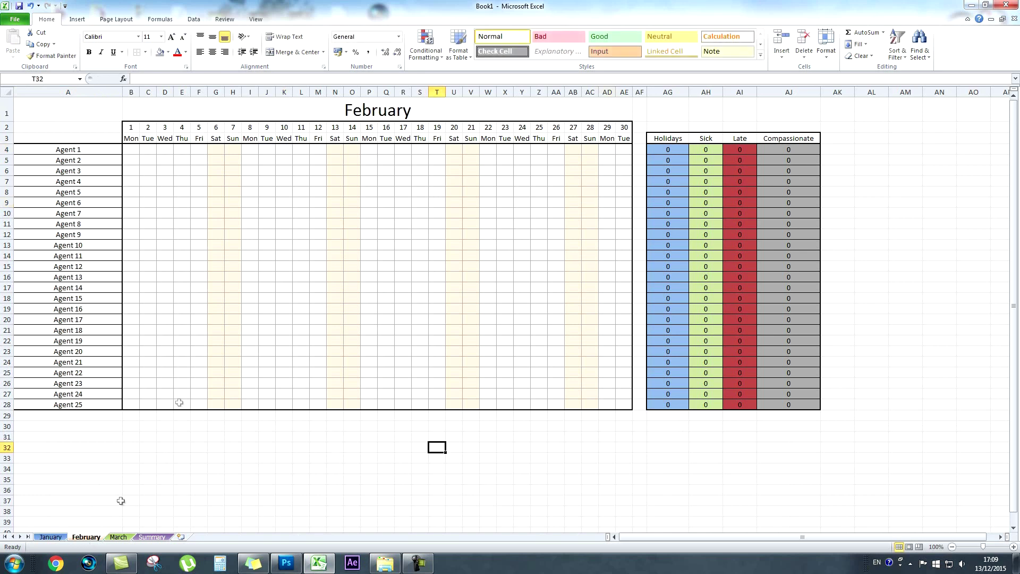
{"action": "left_click", "coordinate": [387, 149]}
{"action": "type", "text": "H"}
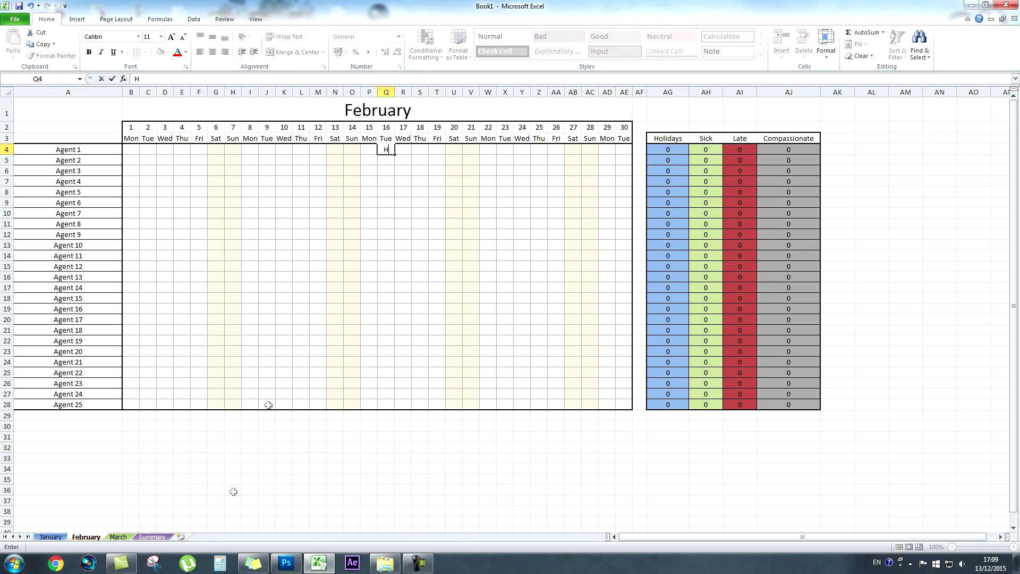
{"action": "left_click", "coordinate": [117, 537]}
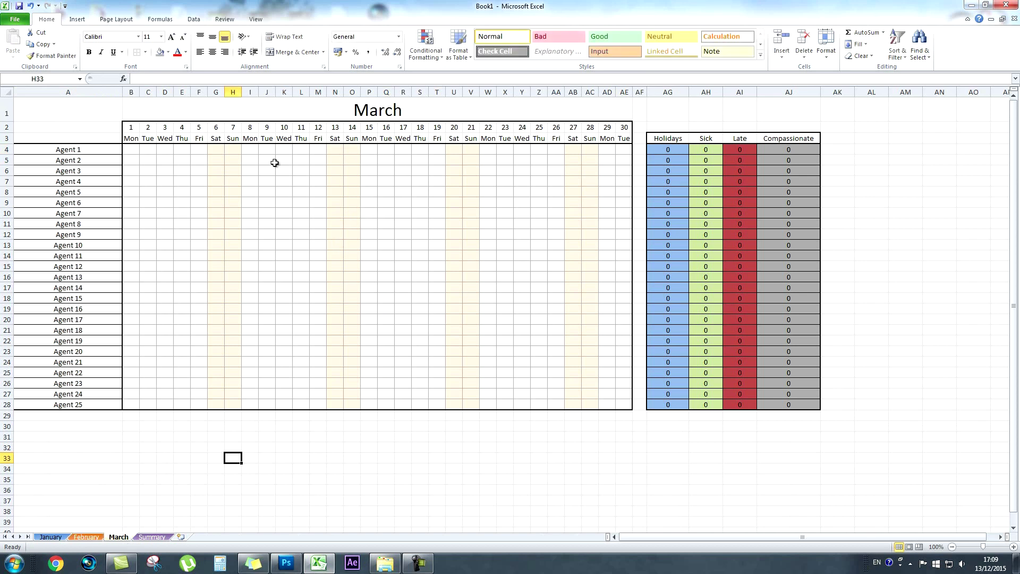
{"action": "left_click", "coordinate": [509, 150]}
{"action": "type", "text": "H"}
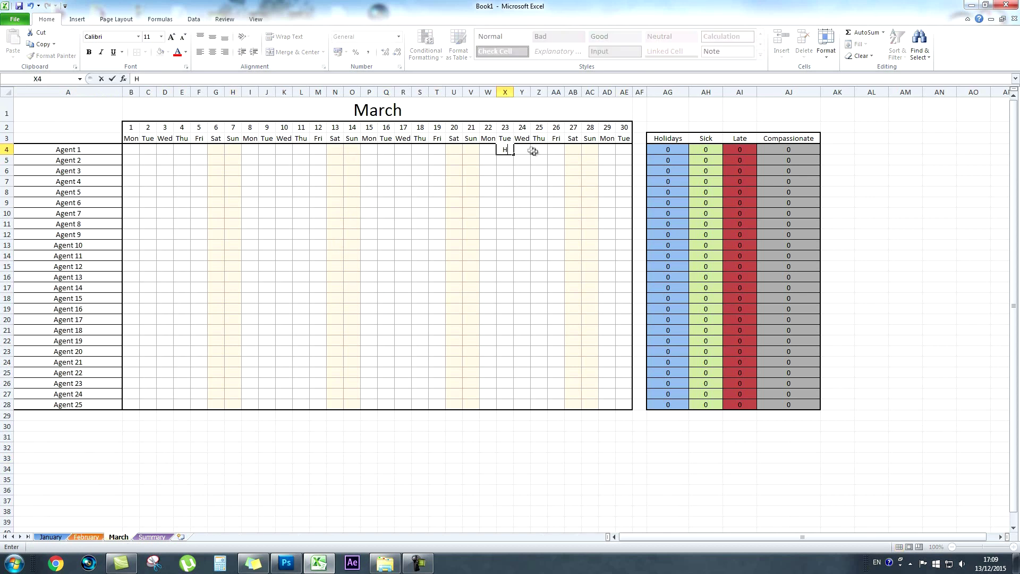
{"action": "key", "text": "Tab"}
{"action": "type", "text": "H"}
{"action": "left_click", "coordinate": [518, 182]}
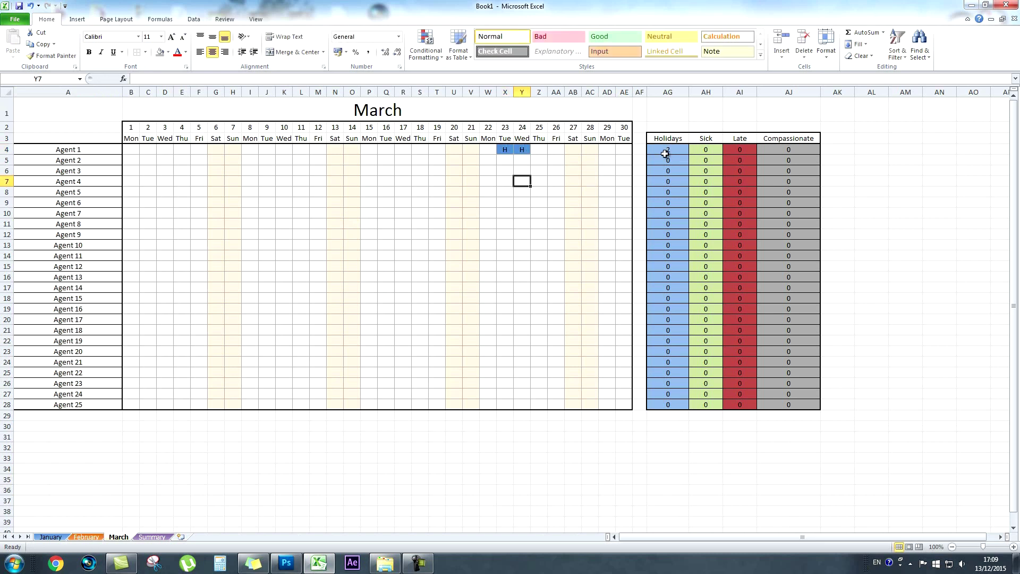
Step: Compare Agent 1's holiday tallies on the monthly sheets with the total on the Summary sheet
{"action": "left_click", "coordinate": [86, 536]}
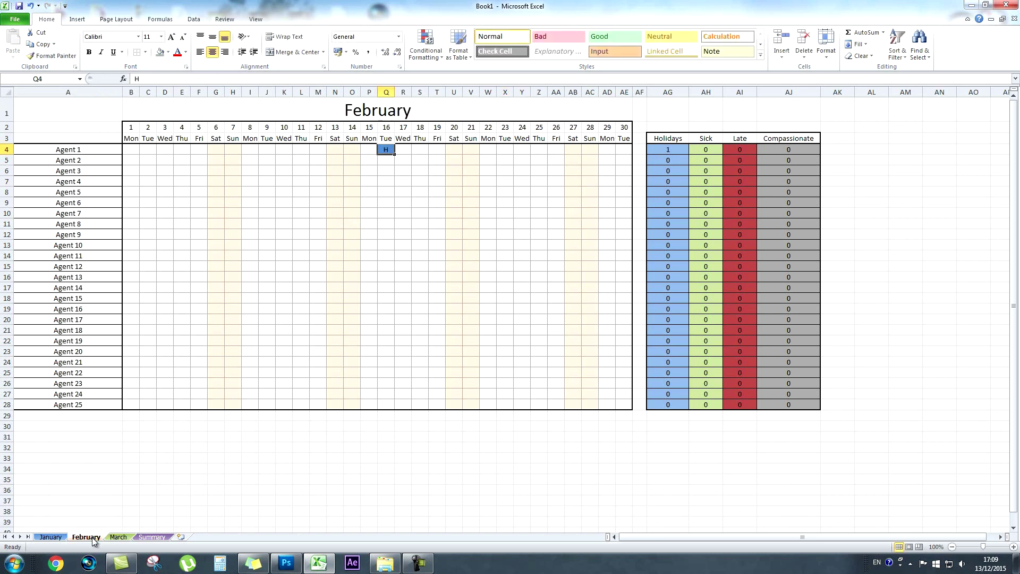
{"action": "left_click", "coordinate": [51, 536]}
{"action": "left_click", "coordinate": [152, 536]}
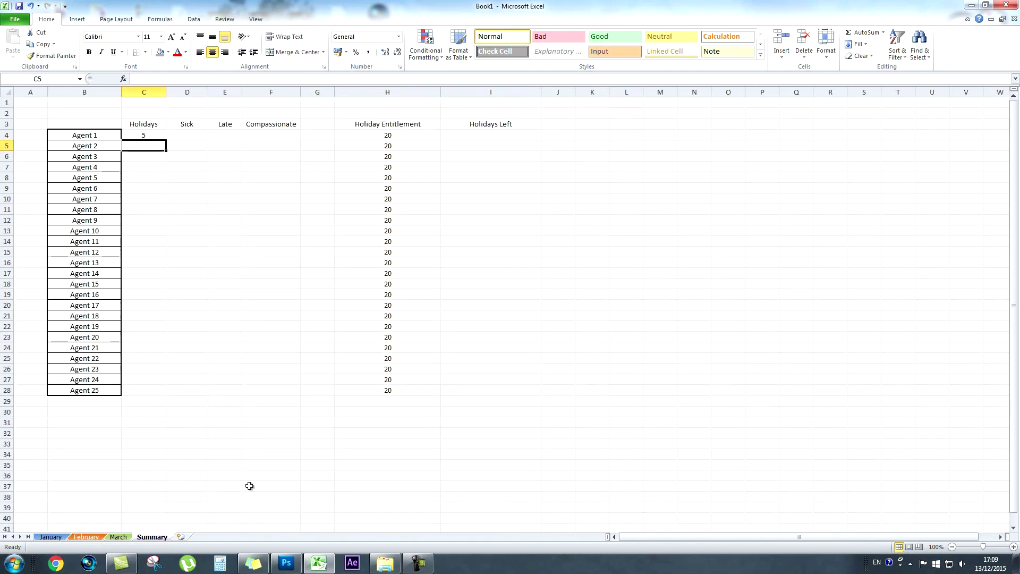
{"action": "left_click", "coordinate": [144, 135]}
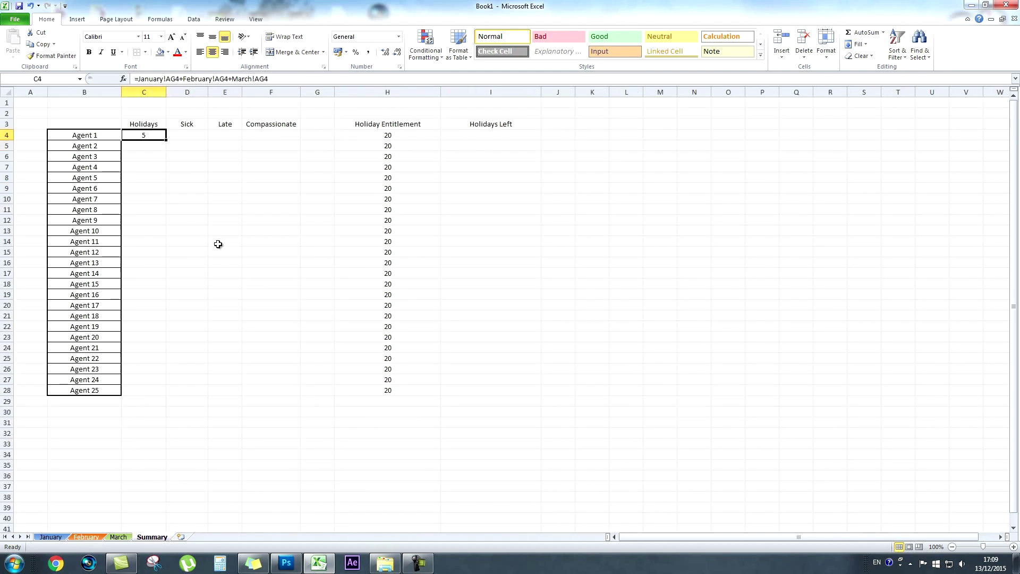
Step: Remove Agent 1's test holidays from the January, February and March sheets and return to the Summary sheet
{"action": "left_click", "coordinate": [50, 536]}
{"action": "left_click", "coordinate": [86, 536]}
{"action": "left_click", "coordinate": [118, 537]}
{"action": "key", "text": "ctrl+z"}
{"action": "key", "text": "ctrl+z"}
{"action": "left_click", "coordinate": [152, 537]}
Step: Copy the C4 holiday formula down to C28 and across to F4 for Sick, Late and Compassionate
{"action": "left_click", "coordinate": [143, 144]}
{"action": "left_click", "coordinate": [142, 134]}
{"action": "left_click_drag", "start_coordinate": [168, 142], "coordinate": [154, 394]}
{"action": "left_click", "coordinate": [139, 134]}
{"action": "left_click_drag", "start_coordinate": [165, 140], "coordinate": [280, 138]}
{"action": "left_click", "coordinate": [188, 135]}
{"action": "left_click", "coordinate": [221, 135]}
{"action": "left_click", "coordinate": [263, 137]}
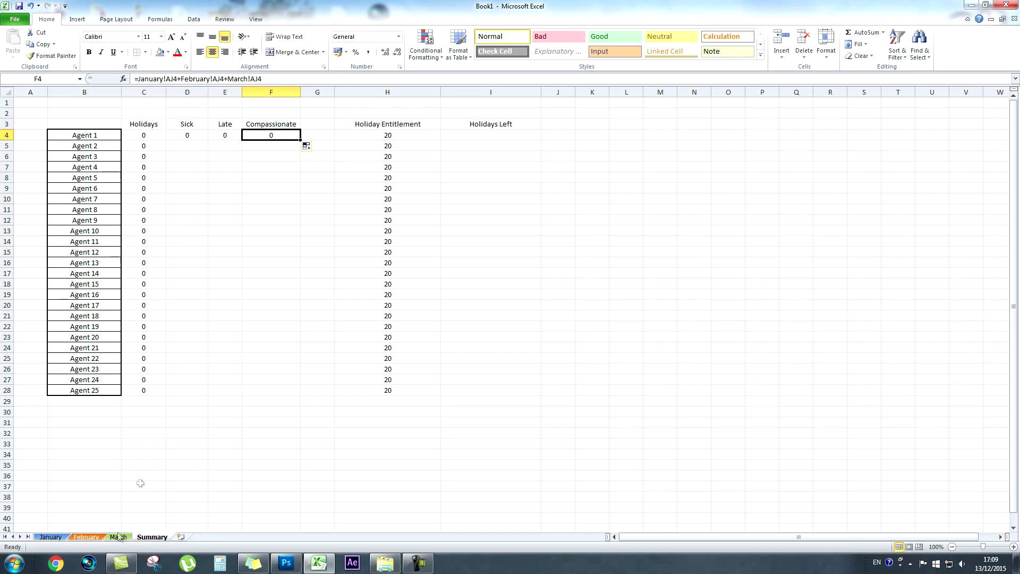
Step: Enter test sick days (S) for Agent 1 on 15 and 16 January and check the Summary sheet
{"action": "left_click", "coordinate": [58, 537]}
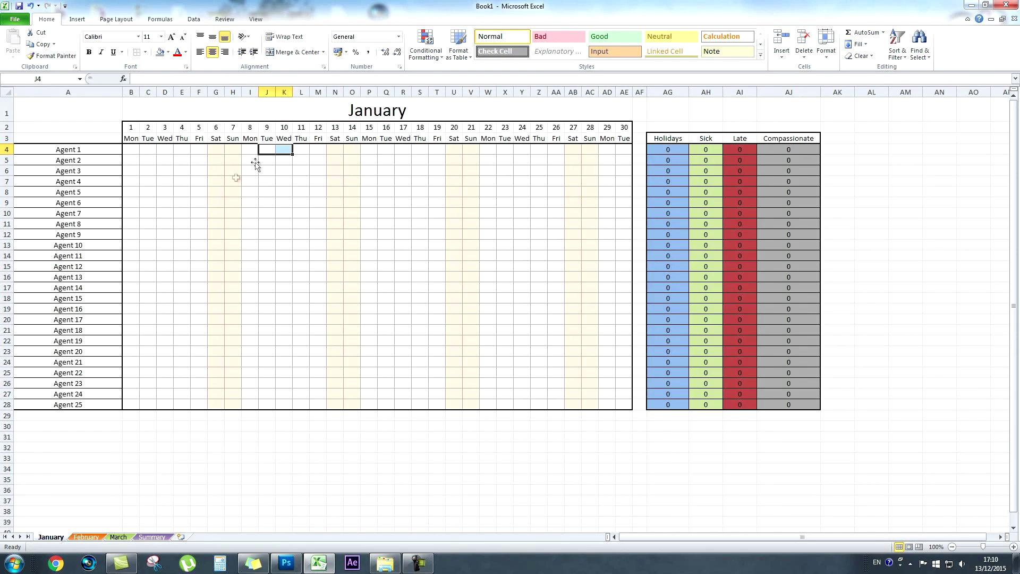
{"action": "left_click", "coordinate": [372, 150]}
{"action": "type", "text": "S"}
{"action": "key", "text": "Tab"}
{"action": "type", "text": "S"}
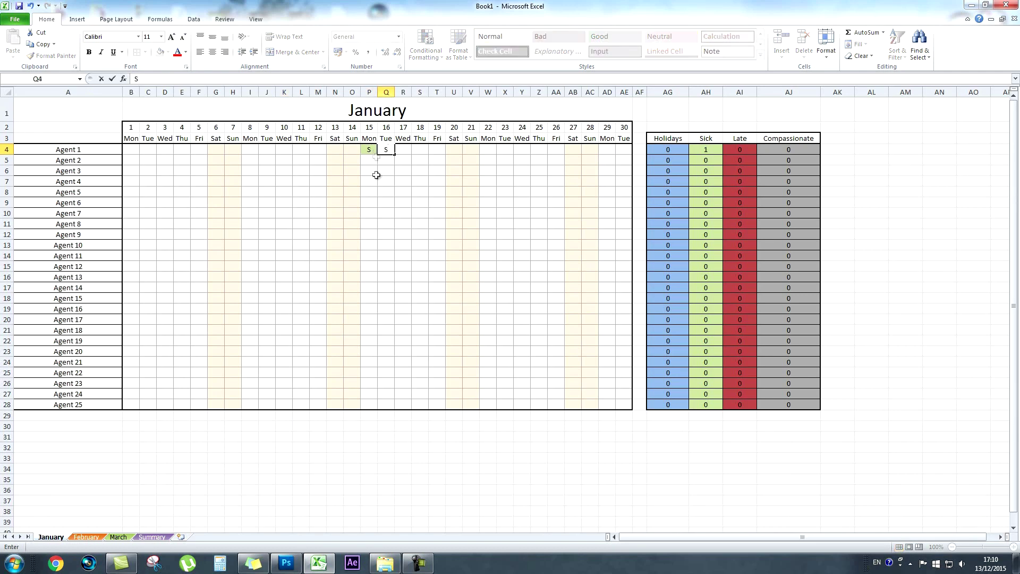
{"action": "key", "text": "Return"}
{"action": "left_click", "coordinate": [151, 537]}
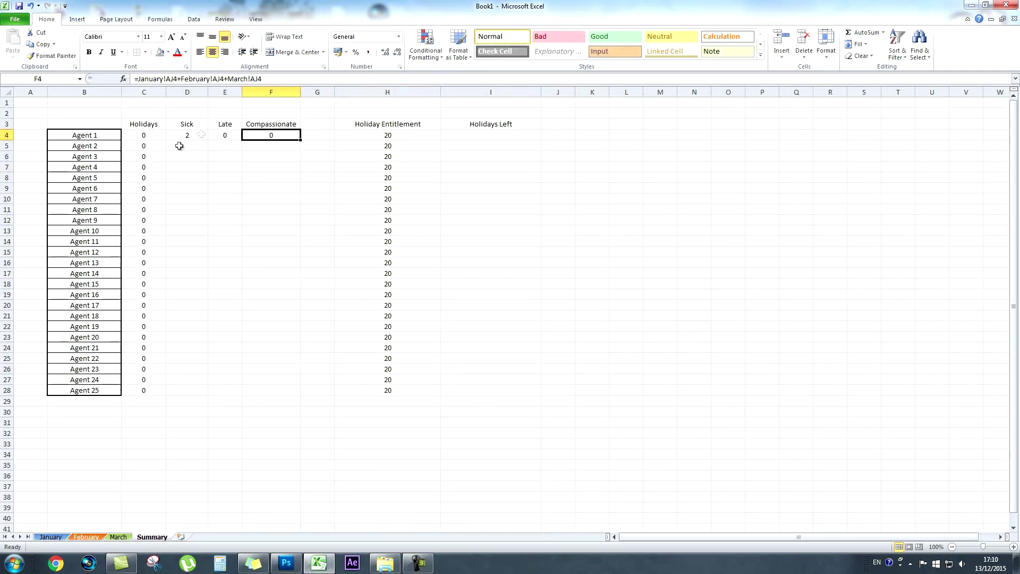
Step: Enter Agent 1's test late days (L) on 17, 18 and 19 January and compassionate days (C) on 22 and 23, checking the Summary sheet
{"action": "left_click", "coordinate": [51, 537]}
{"action": "left_click", "coordinate": [420, 150]}
{"action": "type", "text": "L"}
{"action": "key", "text": "Left"}
{"action": "type", "text": "L"}
{"action": "key", "text": "Right"}
{"action": "key", "text": "Right"}
{"action": "type", "text": "L"}
{"action": "key", "text": "Tab"}
{"action": "key", "text": "Tab"}
{"action": "key", "text": "Tab"}
{"action": "type", "text": "C"}
{"action": "key", "text": "Tab"}
{"action": "type", "text": "C"}
{"action": "key", "text": "Return"}
{"action": "left_click", "coordinate": [151, 537]}
Step: Clear Agent 1's test absence entries from 15 to 24 January
{"action": "left_click", "coordinate": [50, 537]}
{"action": "left_click_drag", "start_coordinate": [369, 150], "coordinate": [518, 151]}
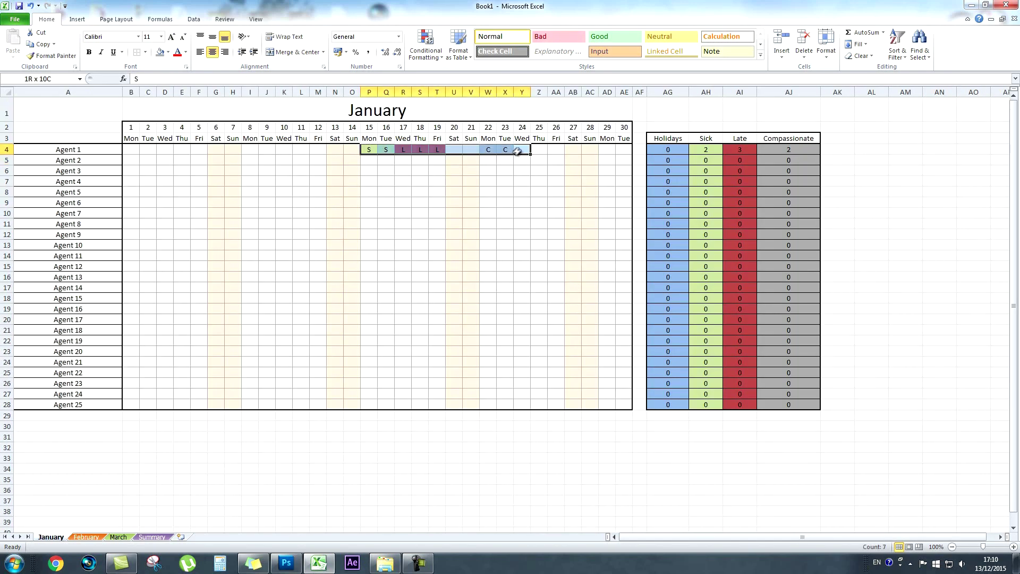
{"action": "left_click", "coordinate": [284, 266]}
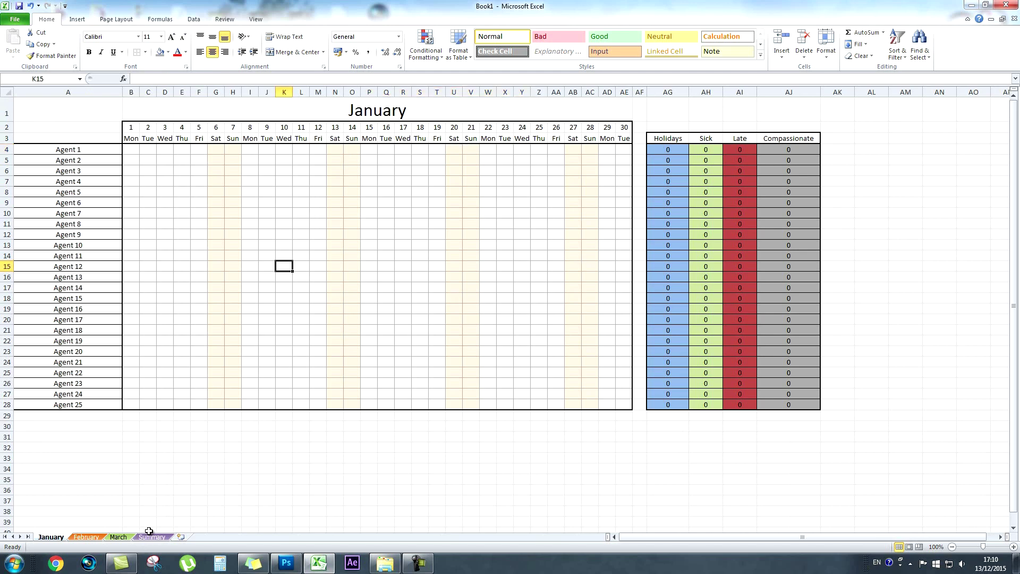
Step: Copy the Sick, Late and Compassionate formulas on the Summary sheet from row 4 down to row 28
{"action": "left_click", "coordinate": [150, 536]}
{"action": "left_click", "coordinate": [183, 136]}
{"action": "left_click_drag", "start_coordinate": [208, 141], "coordinate": [213, 392]}
{"action": "left_click", "coordinate": [234, 136]}
{"action": "left_click_drag", "start_coordinate": [242, 140], "coordinate": [244, 394]}
{"action": "left_click", "coordinate": [273, 137]}
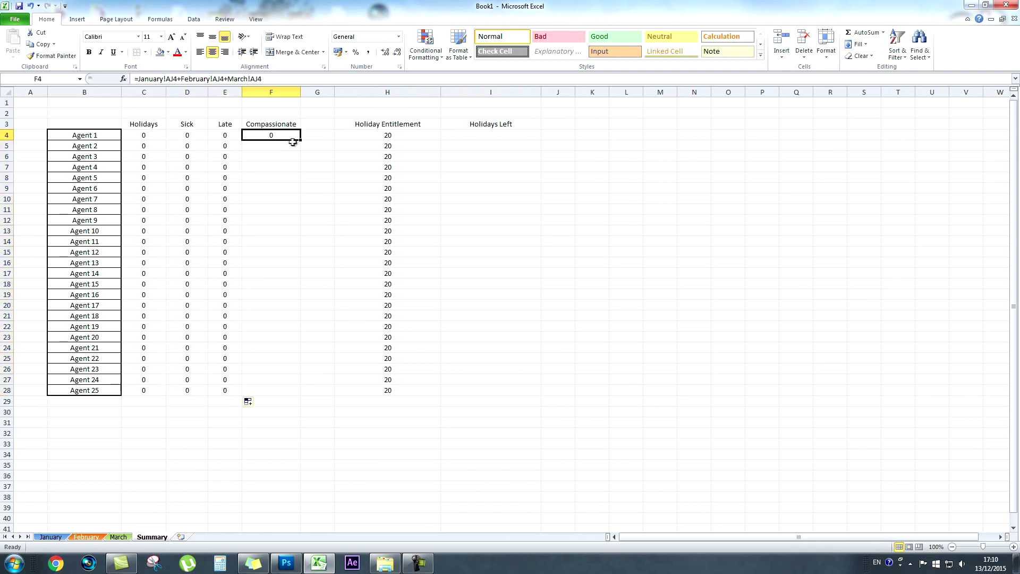
{"action": "left_click_drag", "start_coordinate": [300, 142], "coordinate": [289, 395]}
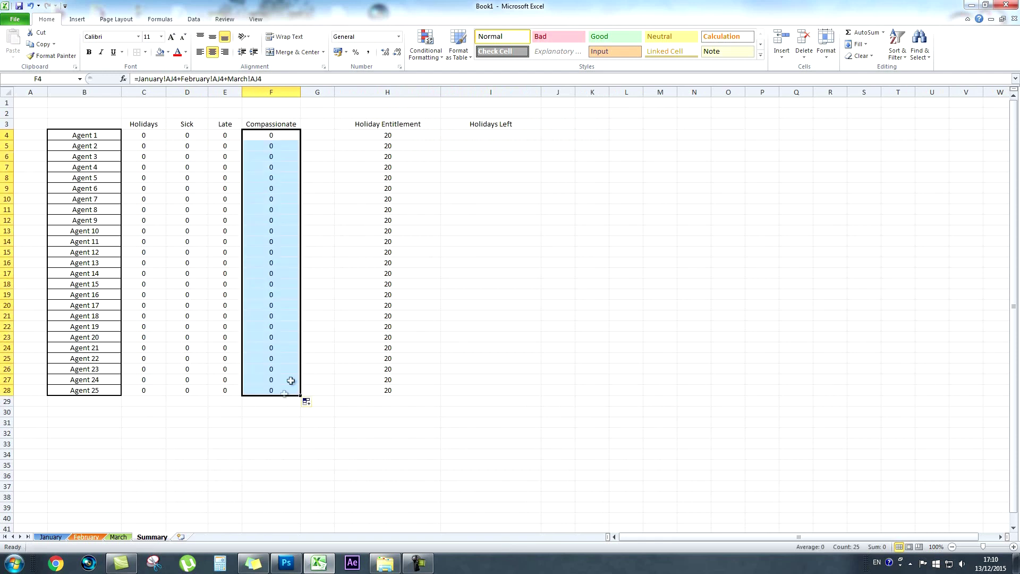
Step: Calculate Agent 1's Holidays Left in I4 by subtracting the holidays in C4 from the entitlement in H4
{"action": "left_click", "coordinate": [494, 208]}
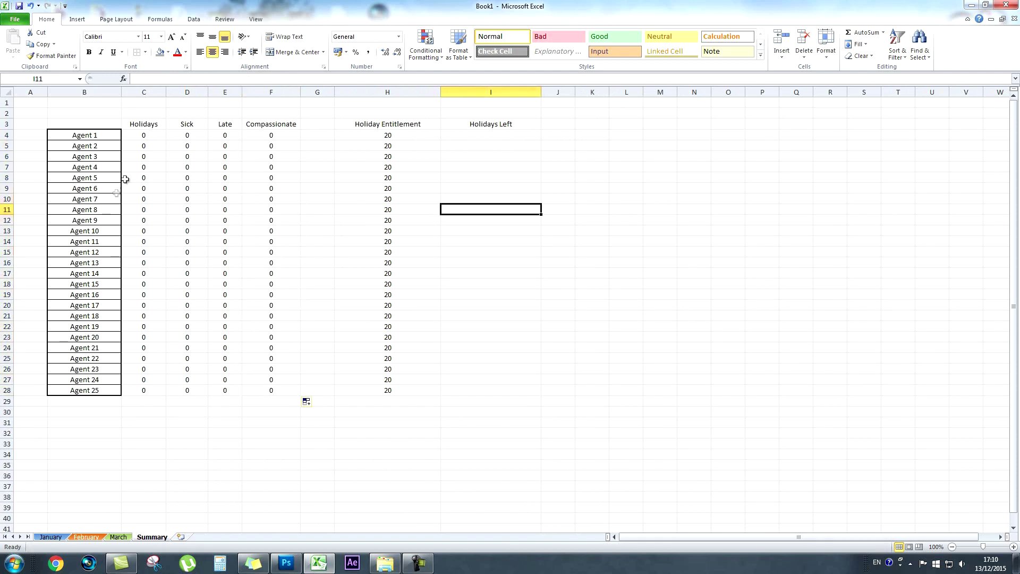
{"action": "left_click", "coordinate": [136, 136]}
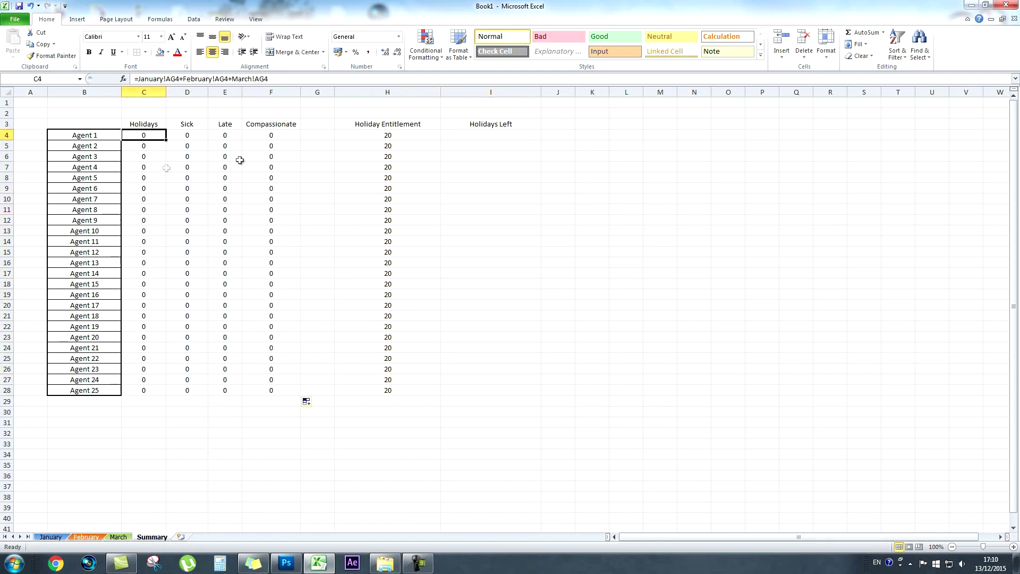
{"action": "left_click", "coordinate": [459, 135]}
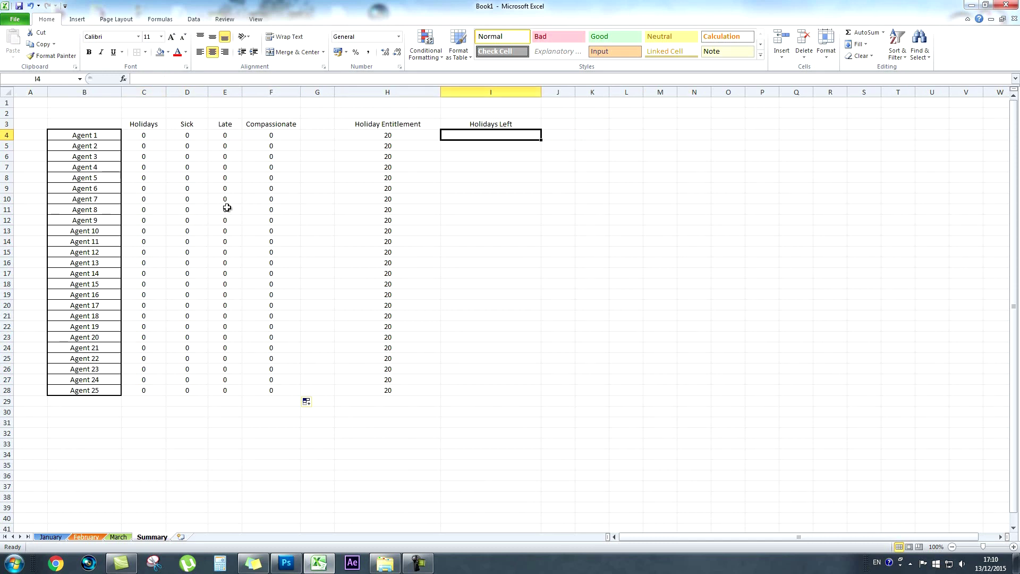
{"action": "left_click", "coordinate": [145, 135]}
{"action": "left_click", "coordinate": [392, 136]}
{"action": "left_click", "coordinate": [472, 136]}
{"action": "type", "text": "="}
{"action": "left_click", "coordinate": [391, 136]}
{"action": "type", "text": "-"}
{"action": "left_click", "coordinate": [157, 137]}
{"action": "key", "text": "Return"}
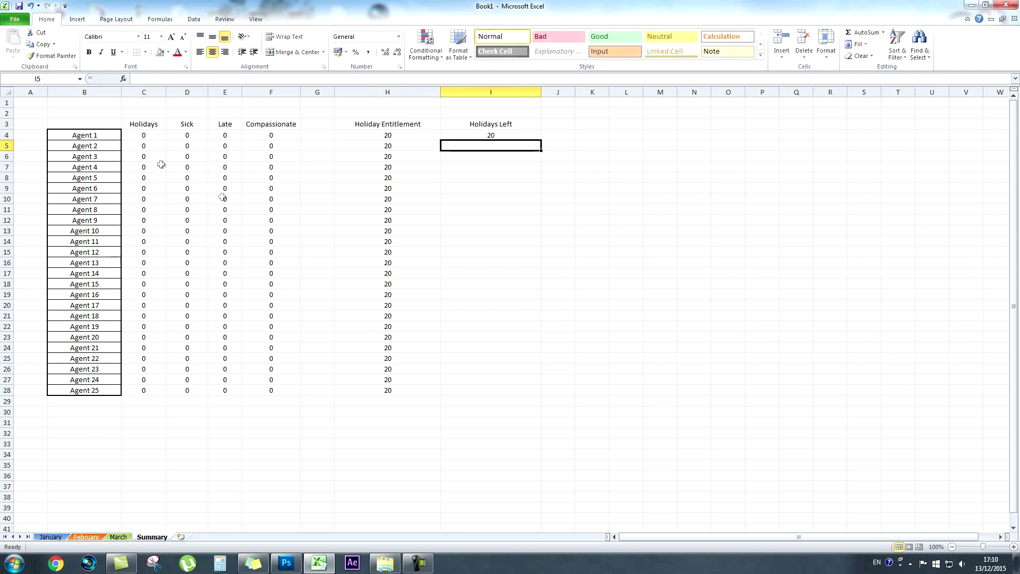
Step: Copy the Holidays Left formula down to Agent 25 in I28 and open the March sheet
{"action": "left_click", "coordinate": [514, 135]}
{"action": "left_click_drag", "start_coordinate": [540, 140], "coordinate": [539, 395]}
{"action": "left_click", "coordinate": [372, 433]}
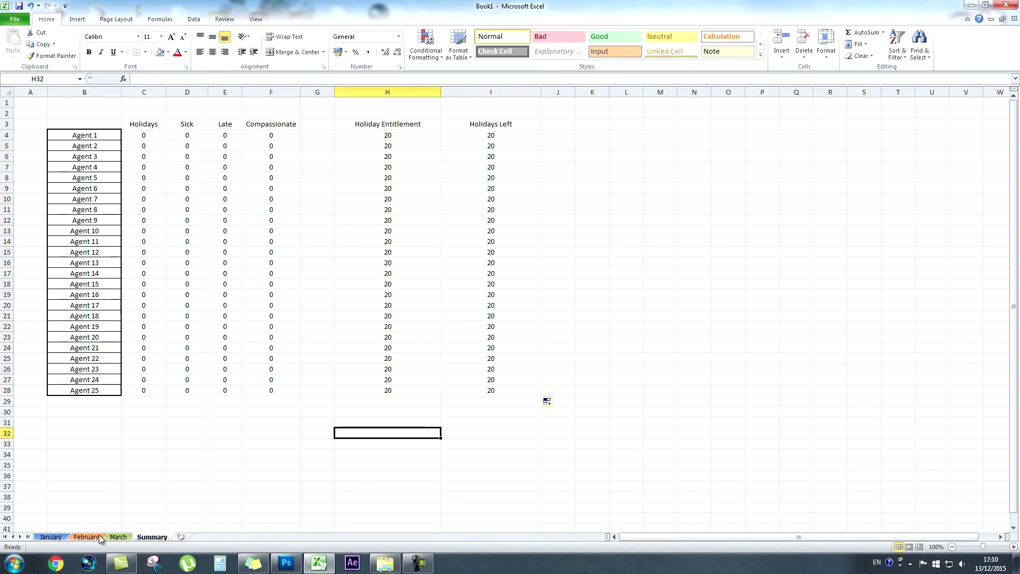
{"action": "left_click", "coordinate": [118, 537]}
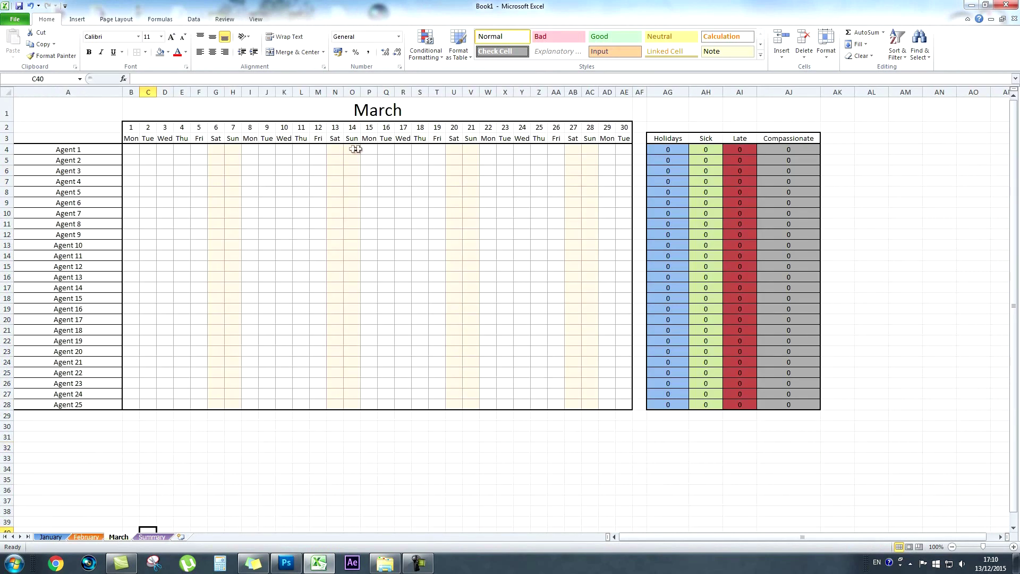
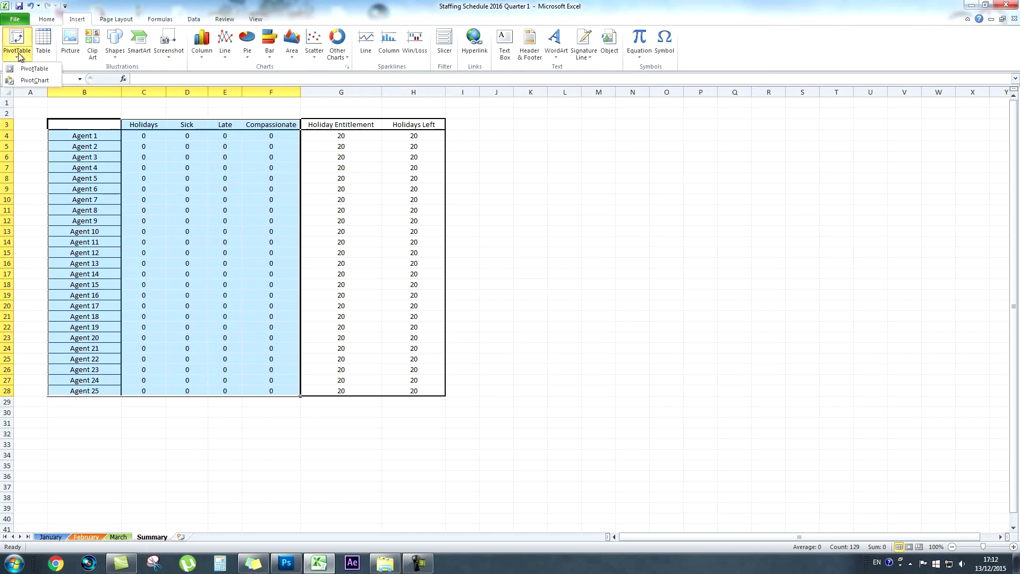
Step: Create a PivotTable with PivotChart from Summary!$C$3:$F$28, placed on the existing worksheet at M5
{"action": "left_click", "coordinate": [29, 91]}
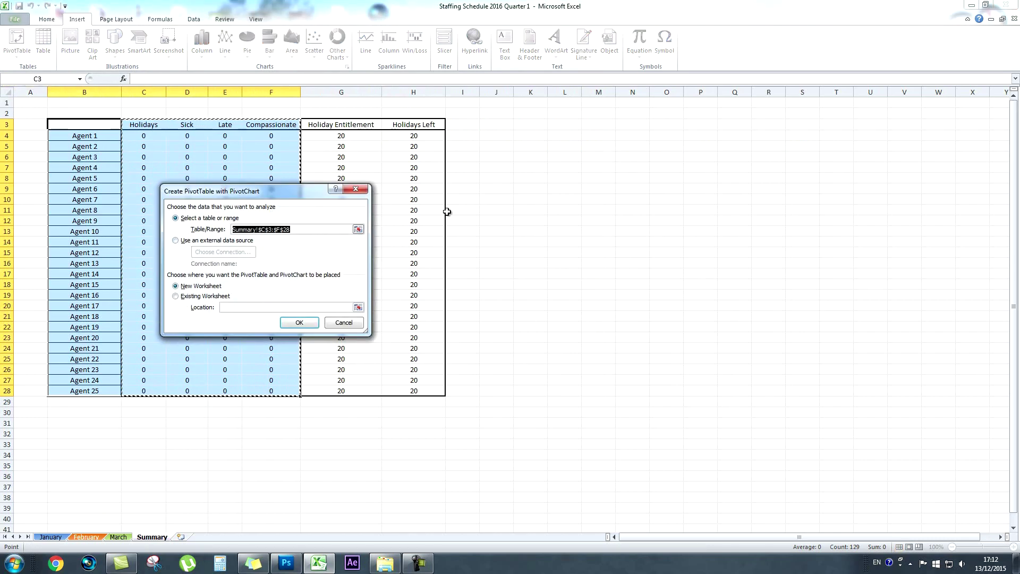
{"action": "left_click", "coordinate": [176, 296]}
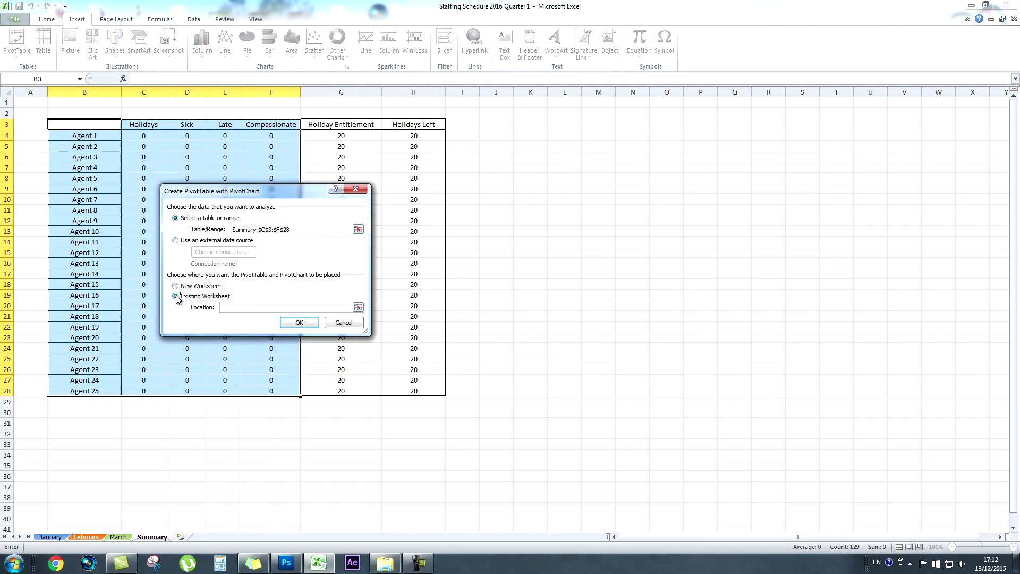
{"action": "left_click", "coordinate": [593, 147]}
{"action": "left_click", "coordinate": [292, 321]}
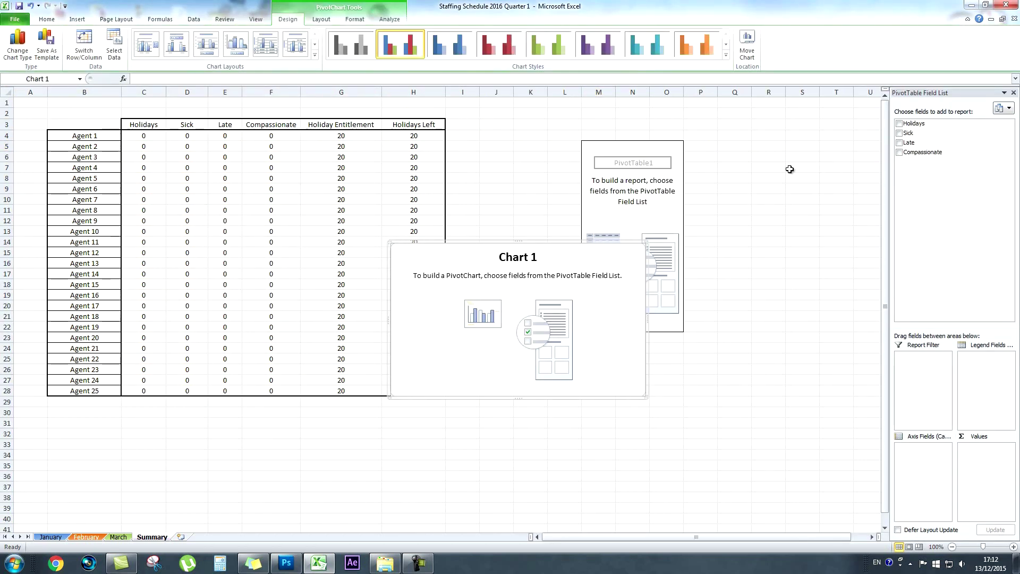
Step: Add Holidays, Sick, Late and Compassionate to the PivotChart's values and move the Values field from the legend to the axis
{"action": "left_click", "coordinate": [899, 124]}
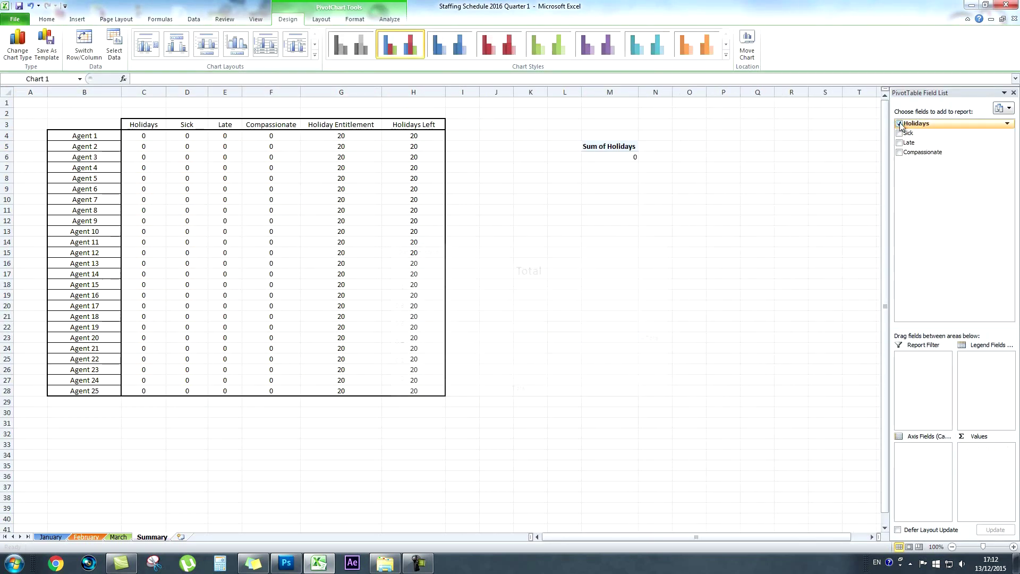
{"action": "left_click", "coordinate": [899, 134]}
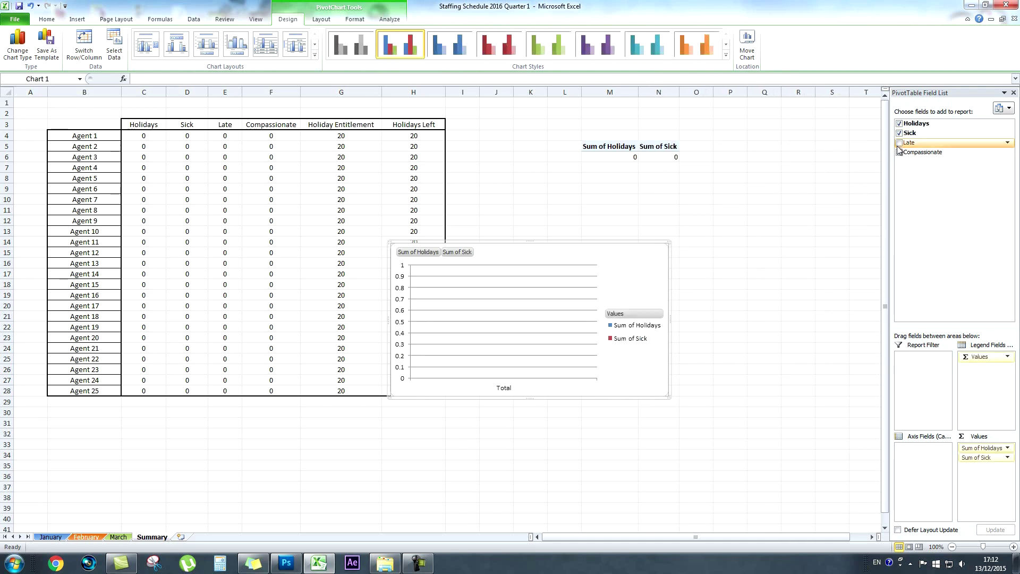
{"action": "left_click", "coordinate": [899, 143]}
{"action": "left_click", "coordinate": [898, 153]}
{"action": "left_click_drag", "start_coordinate": [978, 357], "coordinate": [930, 470]}
Step: Move the PivotChart beside the summary table so it covers the PivotTable, and hide all field buttons on the chart
{"action": "left_click_drag", "start_coordinate": [601, 287], "coordinate": [676, 154]}
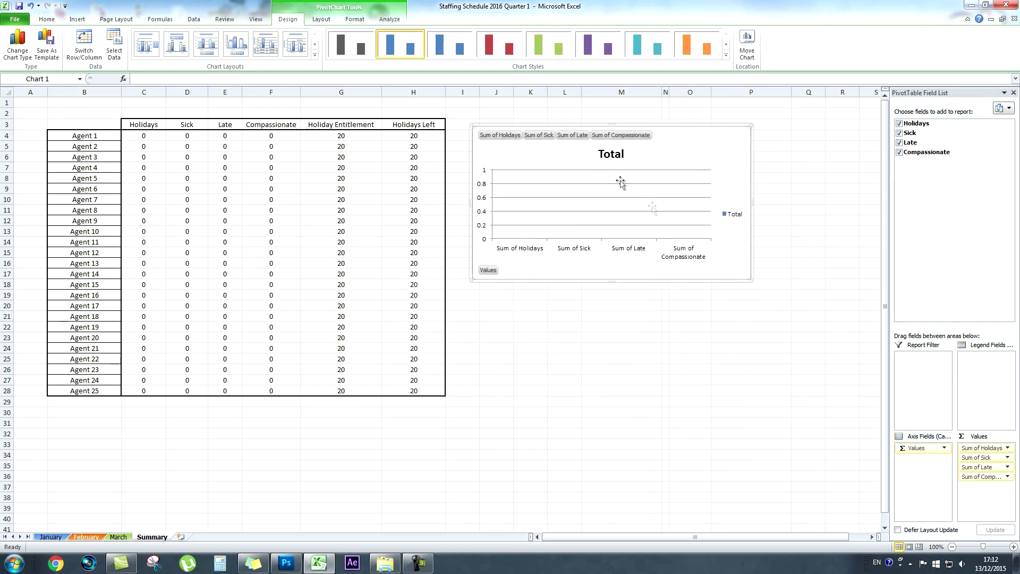
{"action": "right_click", "coordinate": [572, 135]}
{"action": "left_click", "coordinate": [611, 242]}
{"action": "right_click", "coordinate": [488, 270]}
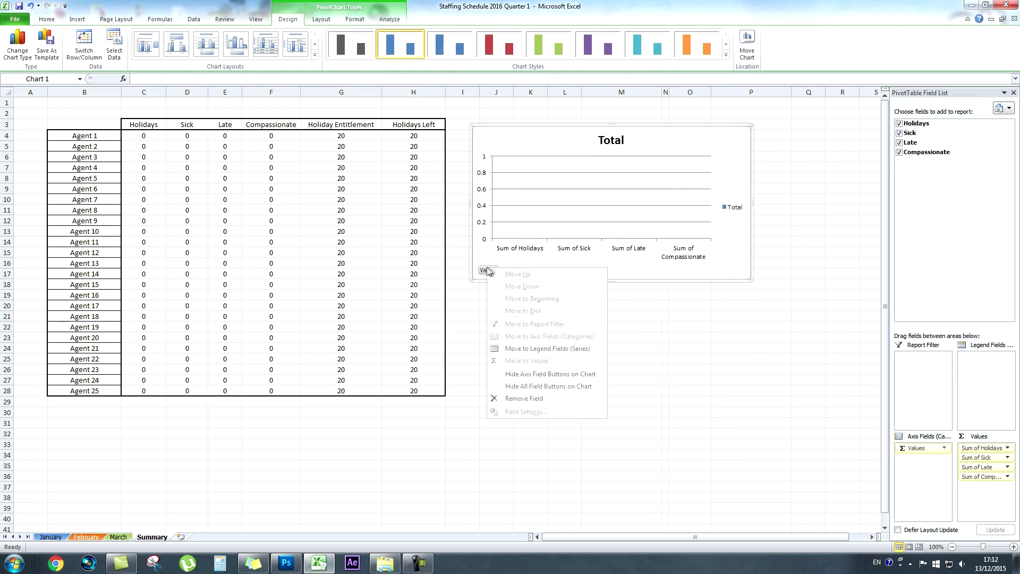
{"action": "left_click", "coordinate": [534, 386]}
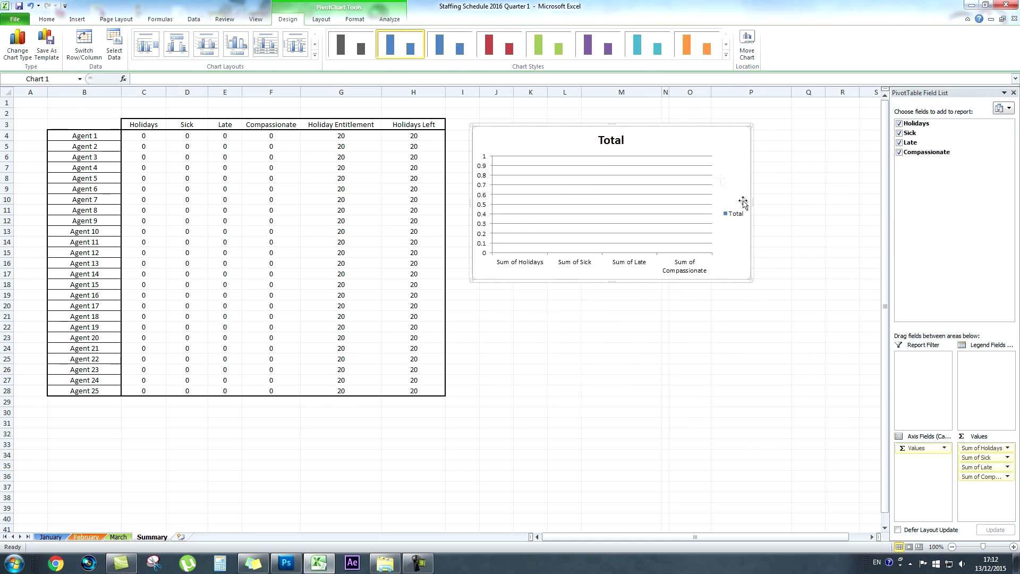
{"action": "left_click", "coordinate": [844, 218]}
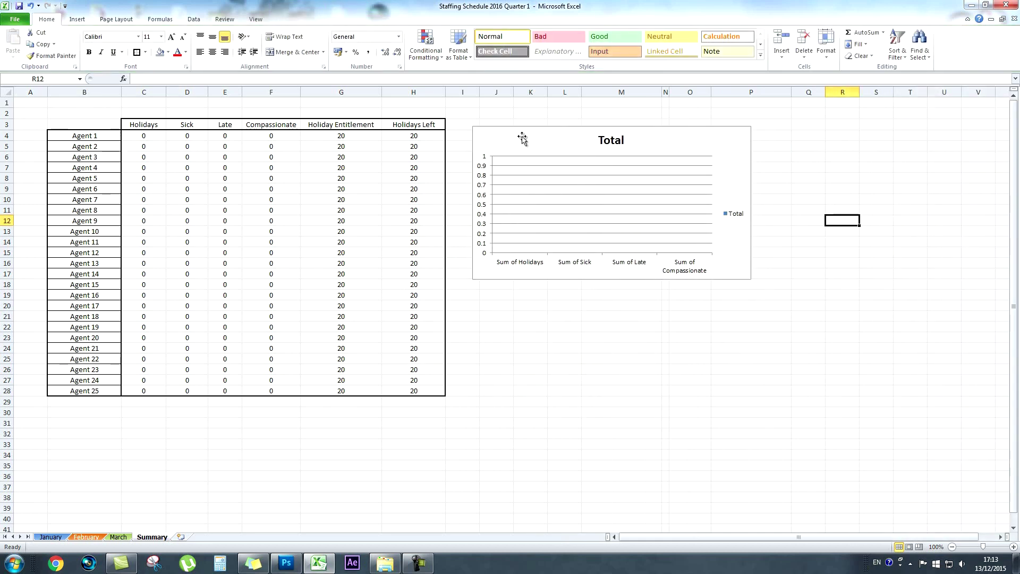
Step: On the March sheet, enter test holidays as H for Agents 1 to 8 across the 22nd to 24th
{"action": "left_click", "coordinate": [116, 537]}
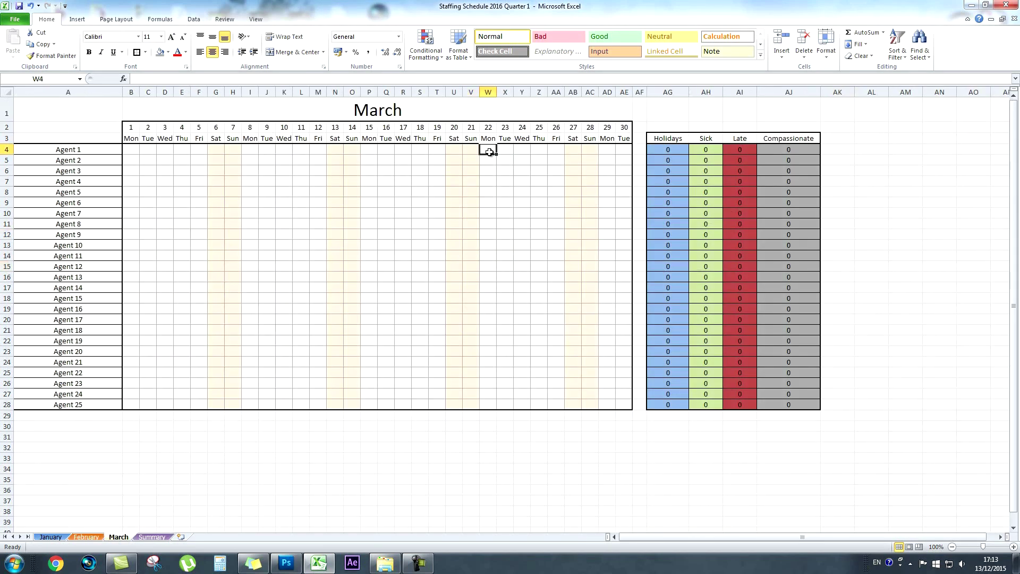
{"action": "type", "text": "H"}
{"action": "key", "text": "Return"}
{"action": "type", "text": "H"}
{"action": "key", "text": "Return"}
{"action": "type", "text": "H"}
{"action": "key", "text": "Return"}
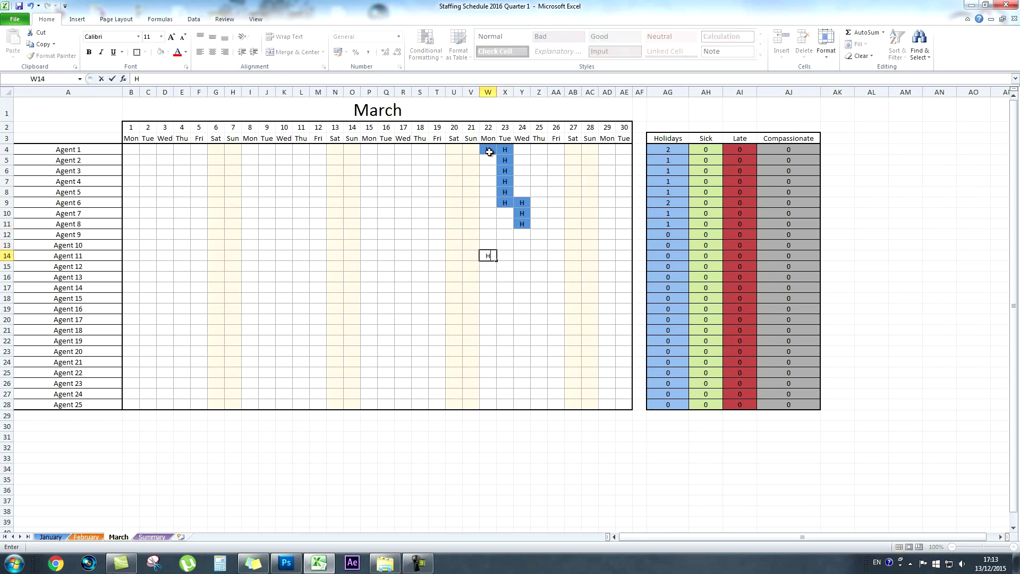
Step: Enter H for Agent 11 on March 16–18 and 22, and S for Agent 13 on March 8–12, 15 and 16
{"action": "type", "text": "H"}
{"action": "key", "text": "Return"}
{"action": "type", "text": "S"}
{"action": "key", "text": "ctrl+Return"}
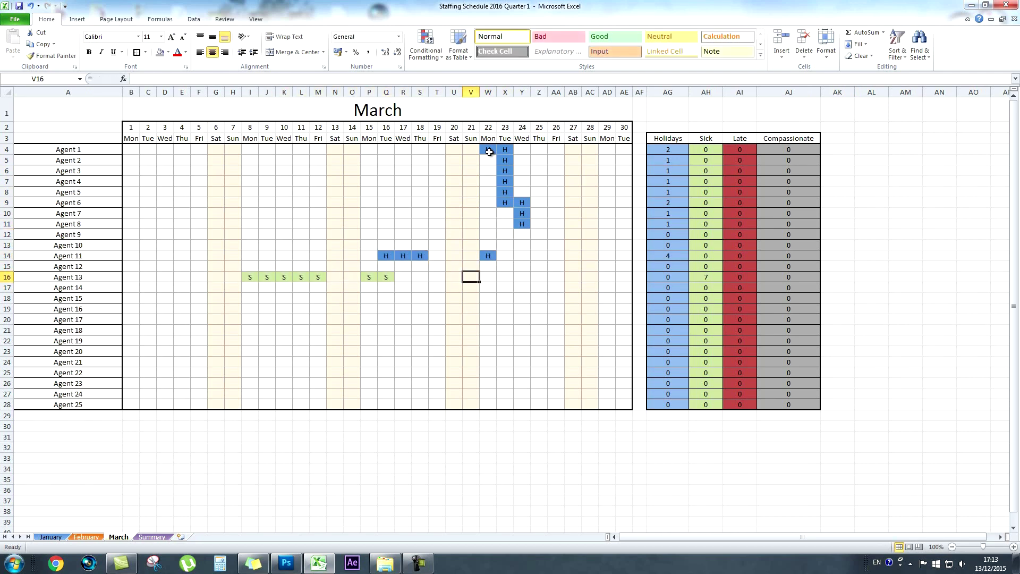
Step: Enter C for Agent 13 on March 22 and for Agents 14 and 15 on March 23
{"action": "type", "text": "C"}
{"action": "key", "text": "Right"}
{"action": "key", "text": "Down"}
{"action": "type", "text": "C"}
{"action": "key", "text": "Down"}
{"action": "type", "text": "C"}
Step: Enter L for Agents 17 to 19 on March 23, Agents 18 and 19 on the 24th, and Agent 18 on the 1st–5th and 26th
{"action": "key", "text": "Down"}
{"action": "key", "text": "Down"}
{"action": "type", "text": "L"}
{"action": "key", "text": "Down"}
{"action": "type", "text": "L"}
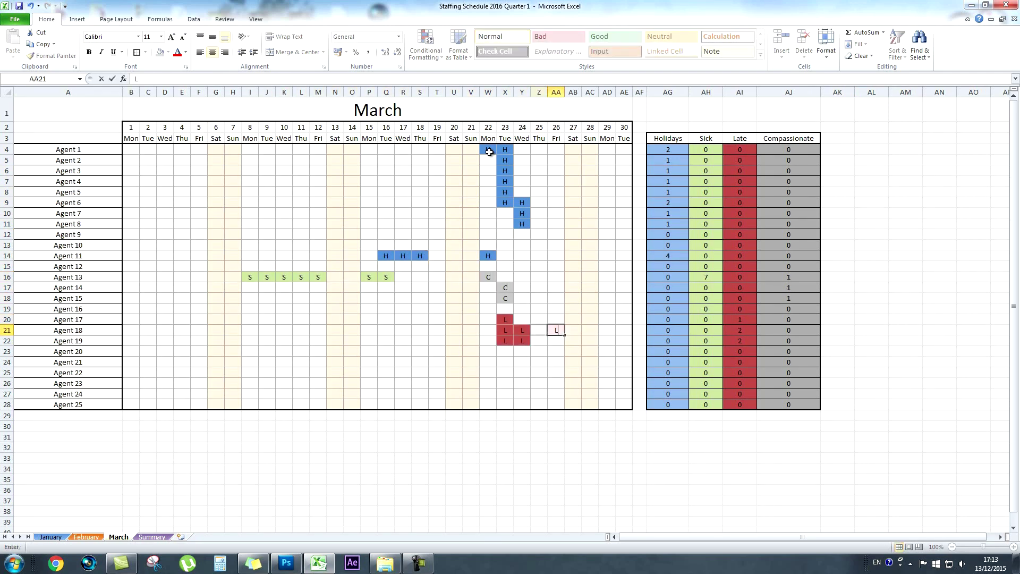
{"action": "key", "text": "Left"}
{"action": "type", "text": "L"}
{"action": "key", "text": "Left"}
{"action": "type", "text": "L"}
{"action": "key", "text": "Left"}
{"action": "type", "text": "L"}
Step: Enter H for Agent 11 on March 3–5 and March 8–11
{"action": "key", "text": "ctrl+Right"}
{"action": "key", "text": "Up"}
{"action": "key", "text": "Up"}
{"action": "key", "text": "Up"}
{"action": "key", "text": "Up"}
{"action": "key", "text": "Up"}
{"action": "key", "text": "Up"}
{"action": "key", "text": "Up"}
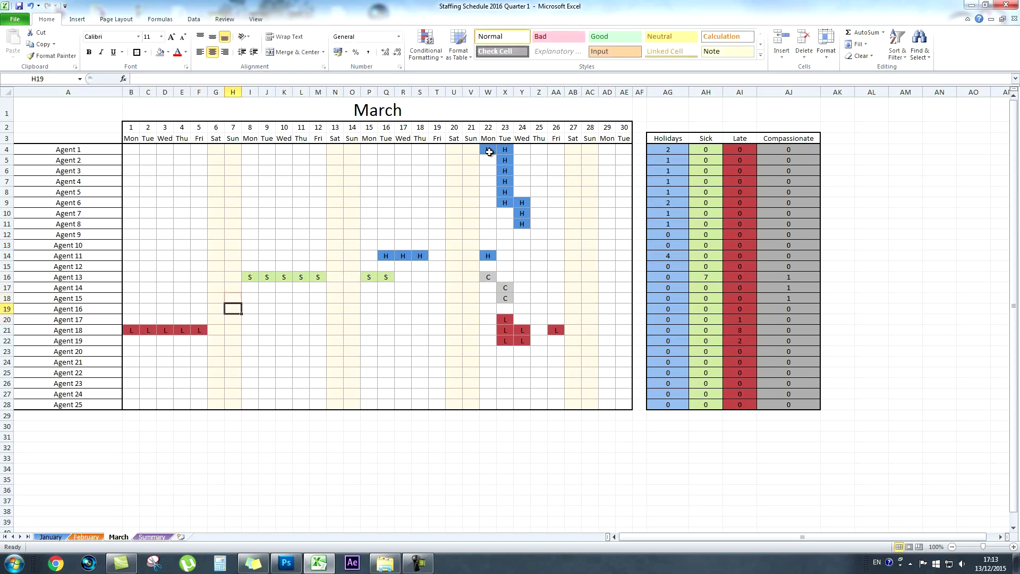
{"action": "key", "text": "H"}
{"action": "key", "text": "Left"}
{"action": "key", "text": "H"}
{"action": "key", "text": "Left"}
{"action": "key", "text": "H"}
{"action": "key", "text": "Right"}
{"action": "key", "text": "Right"}
{"action": "key", "text": "Right"}
{"action": "key", "text": "Right"}
{"action": "key", "text": "Right"}
{"action": "key", "text": "H"}
{"action": "key", "text": "Right"}
{"action": "key", "text": "H"}
{"action": "key", "text": "Right"}
{"action": "key", "text": "H"}
{"action": "key", "text": "Right"}
{"action": "key", "text": "H"}
Step: Enter L for Agents 6 to 9 on March 11
{"action": "key", "text": "Up"}
{"action": "key", "text": "Up"}
{"action": "key", "text": "L"}
{"action": "key", "text": "Up"}
{"action": "key", "text": "L"}
{"action": "key", "text": "Up"}
{"action": "key", "text": "L"}
{"action": "key", "text": "Up"}
{"action": "key", "text": "L"}
{"action": "key", "text": "Up"}
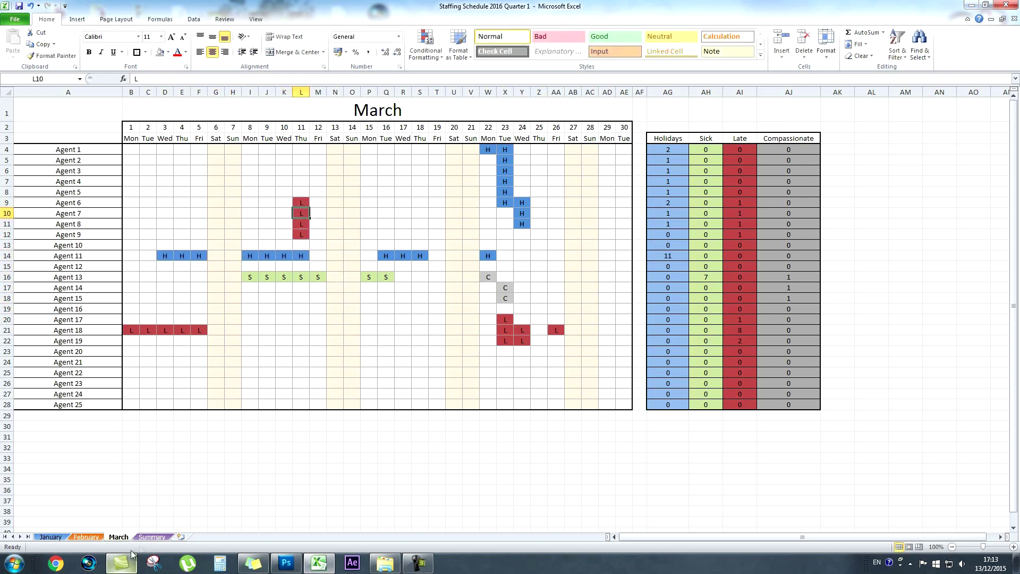
Step: Check the Holidays, Sick and Late columns on the Summary sheet and refresh the PivotChart's data
{"action": "left_click", "coordinate": [153, 537]}
{"action": "left_click_drag", "start_coordinate": [144, 137], "coordinate": [144, 390]}
{"action": "left_click_drag", "start_coordinate": [194, 137], "coordinate": [198, 357]}
{"action": "left_click_drag", "start_coordinate": [227, 137], "coordinate": [230, 385]}
{"action": "left_click", "coordinate": [269, 423]}
{"action": "left_click", "coordinate": [534, 142]}
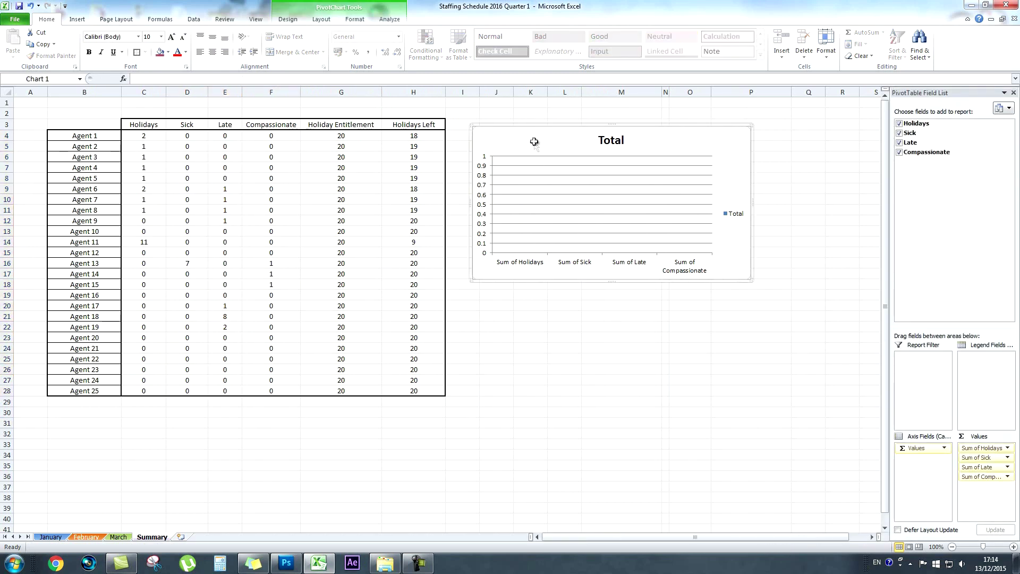
{"action": "left_click", "coordinate": [393, 20]}
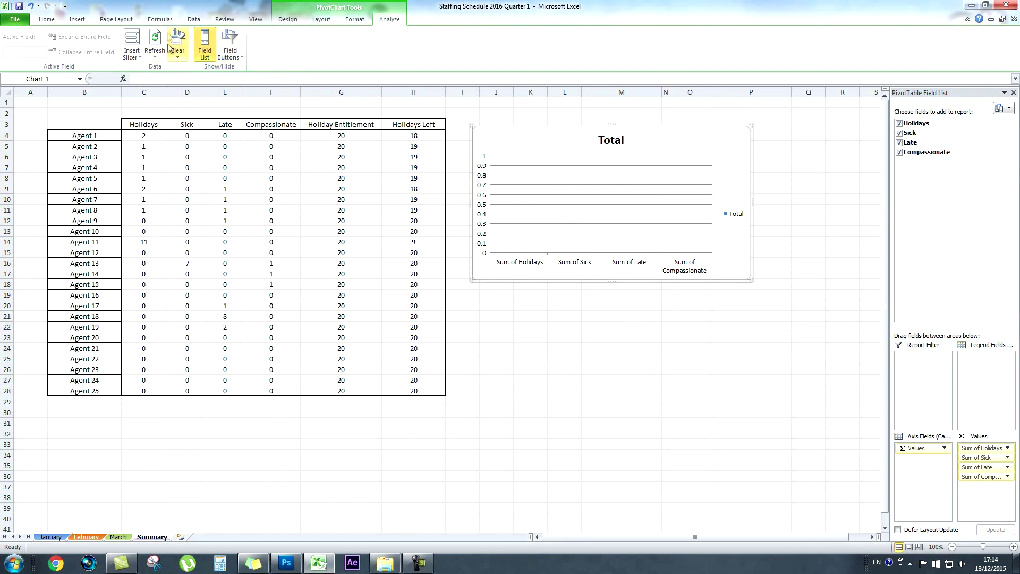
{"action": "right_click", "coordinate": [521, 144]}
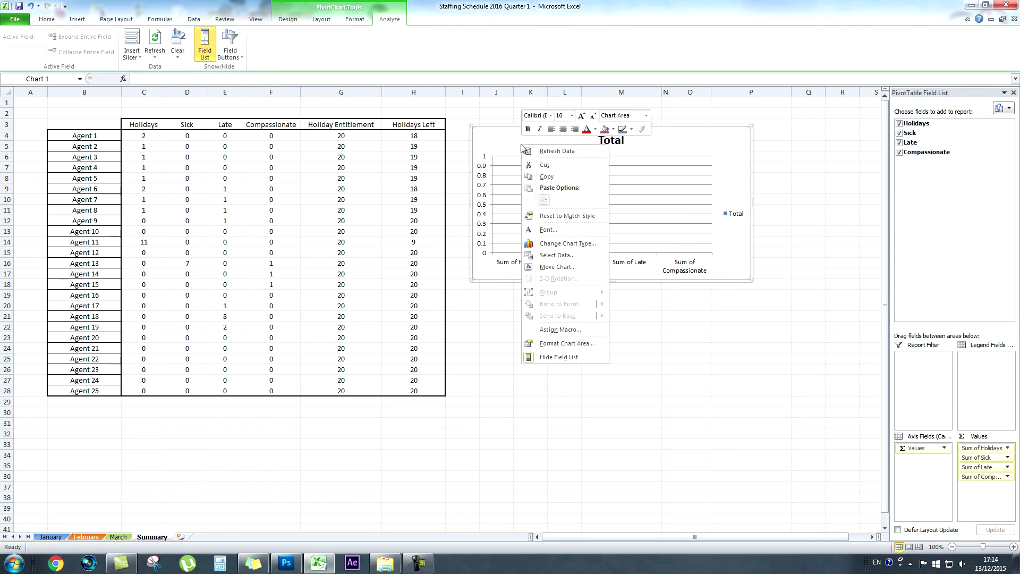
{"action": "left_click", "coordinate": [547, 152]}
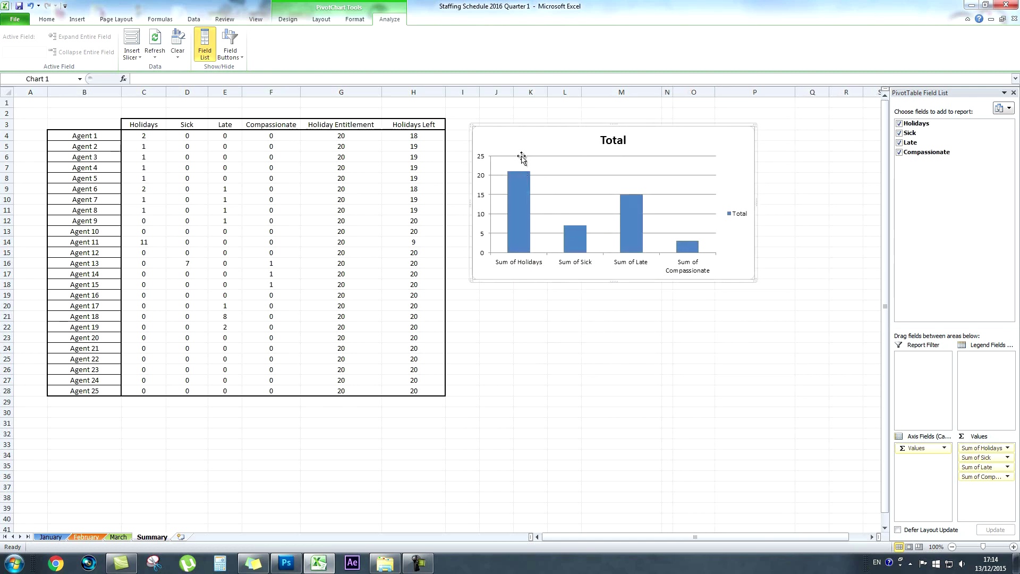
Step: Try the flat purple chart style on the PivotChart and replace it with the bevelled blue style
{"action": "left_click", "coordinate": [289, 20]}
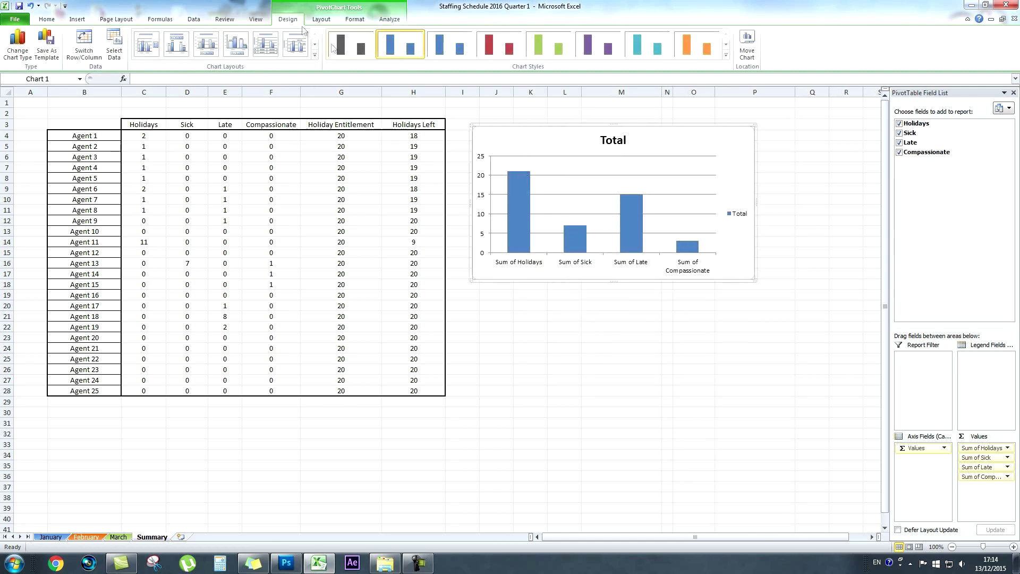
{"action": "left_click", "coordinate": [725, 57]}
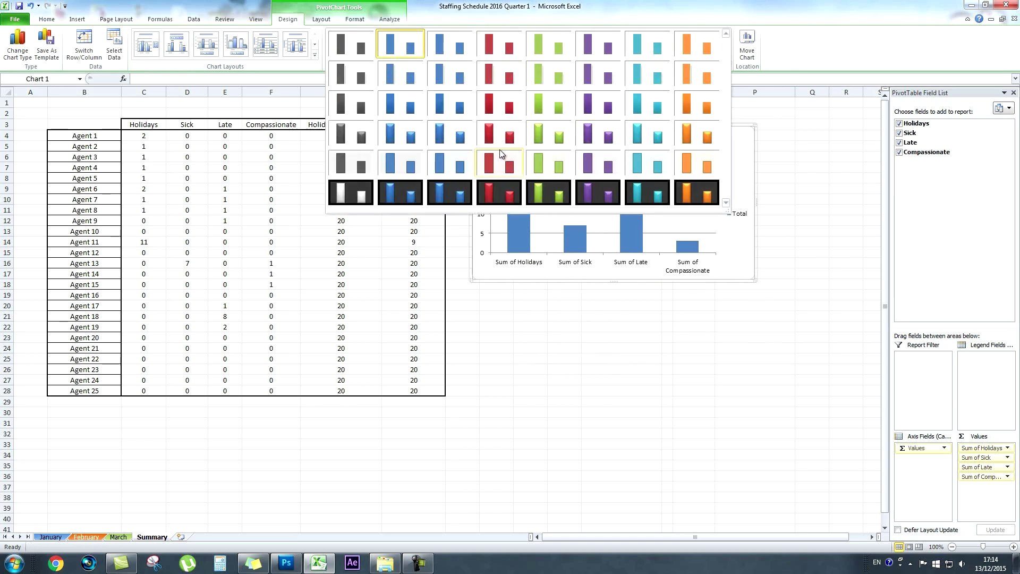
{"action": "left_click", "coordinate": [600, 162]}
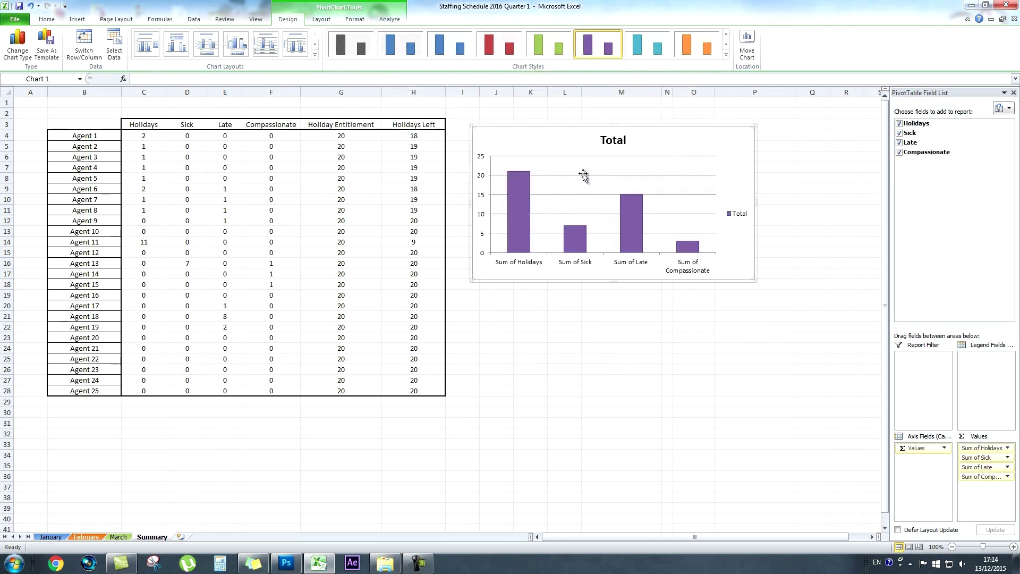
{"action": "left_click", "coordinate": [726, 55]}
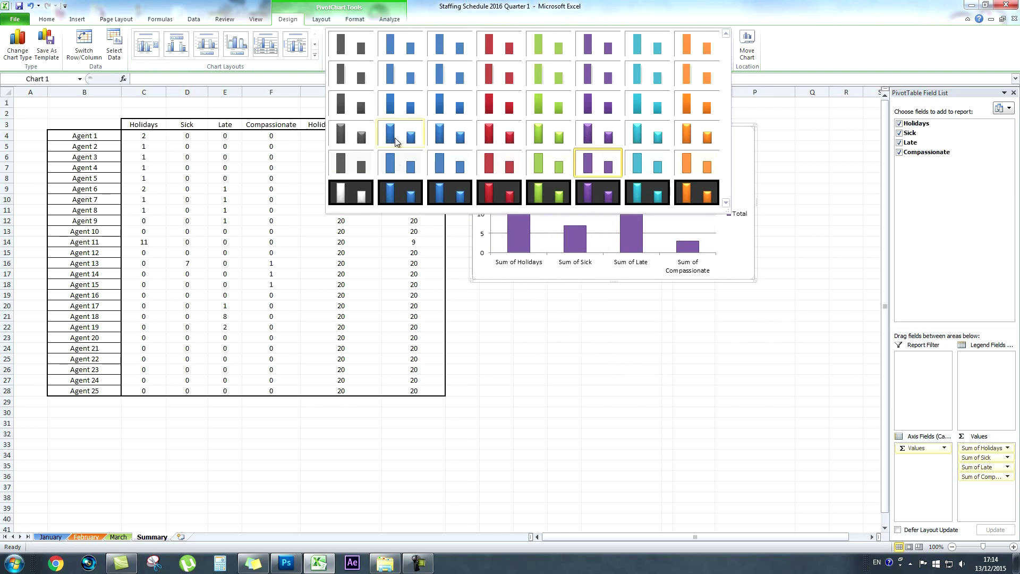
{"action": "left_click", "coordinate": [394, 139]}
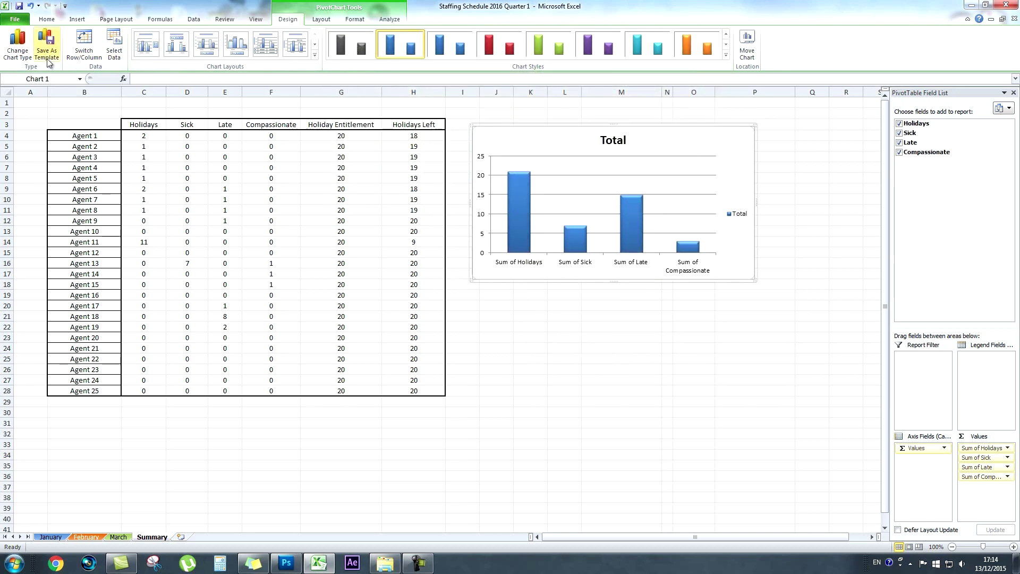
Step: Browse the available chart types for the PivotChart, including Pie, and leave without changing the type
{"action": "left_click", "coordinate": [18, 45]}
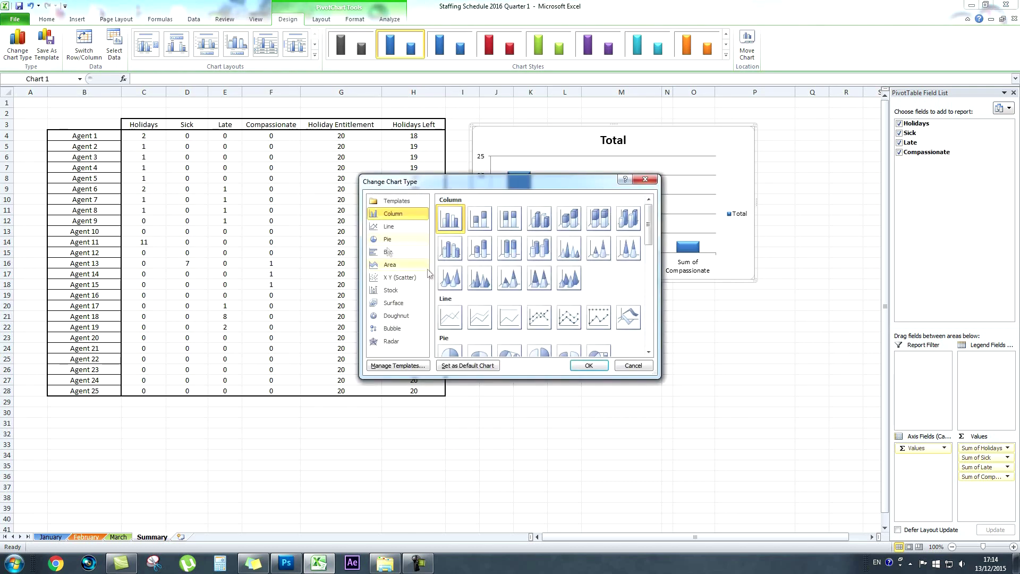
{"action": "left_click", "coordinate": [396, 224]}
{"action": "left_click", "coordinate": [397, 239]}
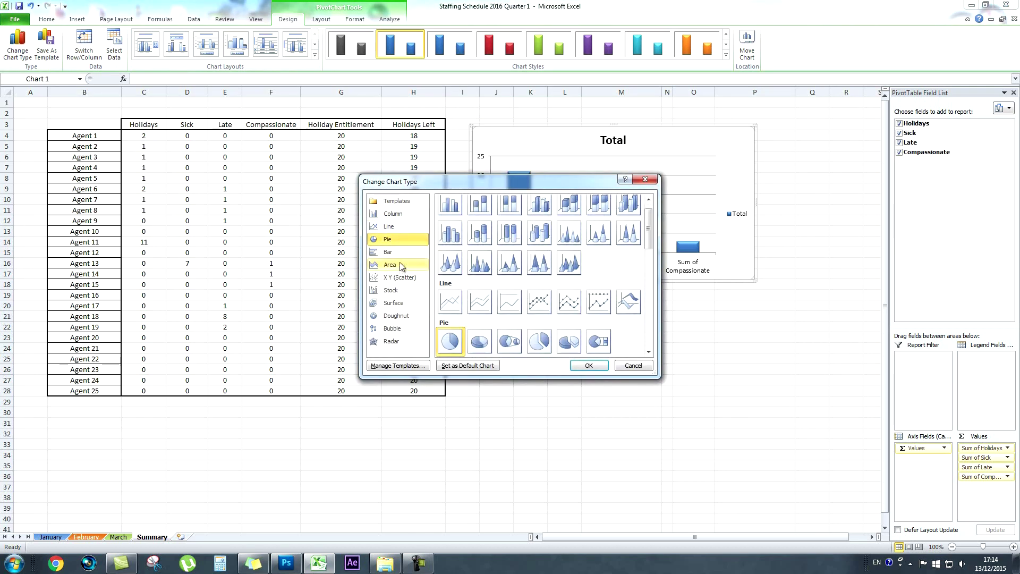
{"action": "scroll", "coordinate": [546, 279], "scroll_direction": "down", "scroll_amount": 3}
{"action": "scroll", "coordinate": [546, 279], "scroll_direction": "down", "scroll_amount": 4}
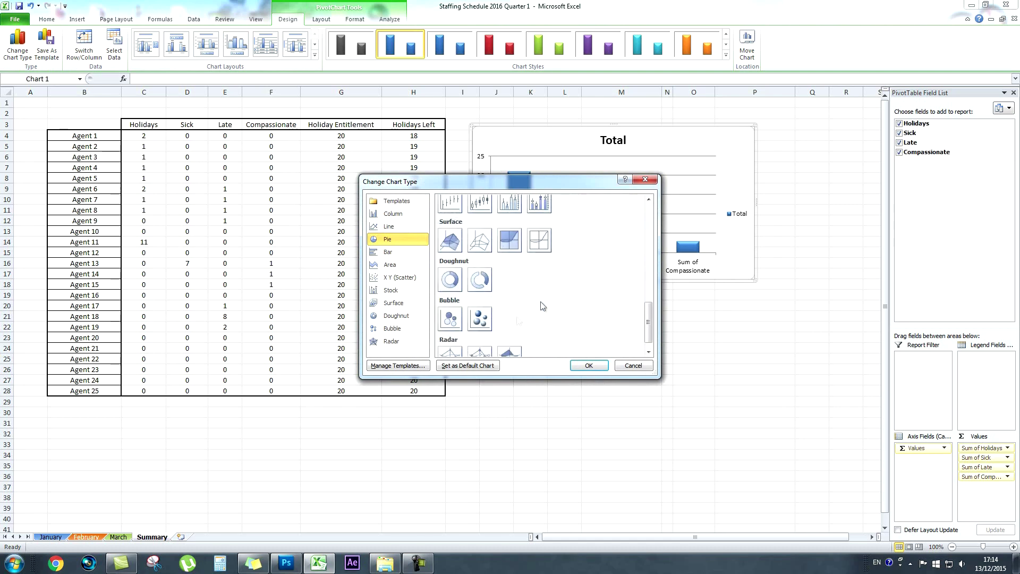
{"action": "scroll", "coordinate": [502, 320], "scroll_direction": "up", "scroll_amount": 12}
{"action": "left_click", "coordinate": [614, 368]}
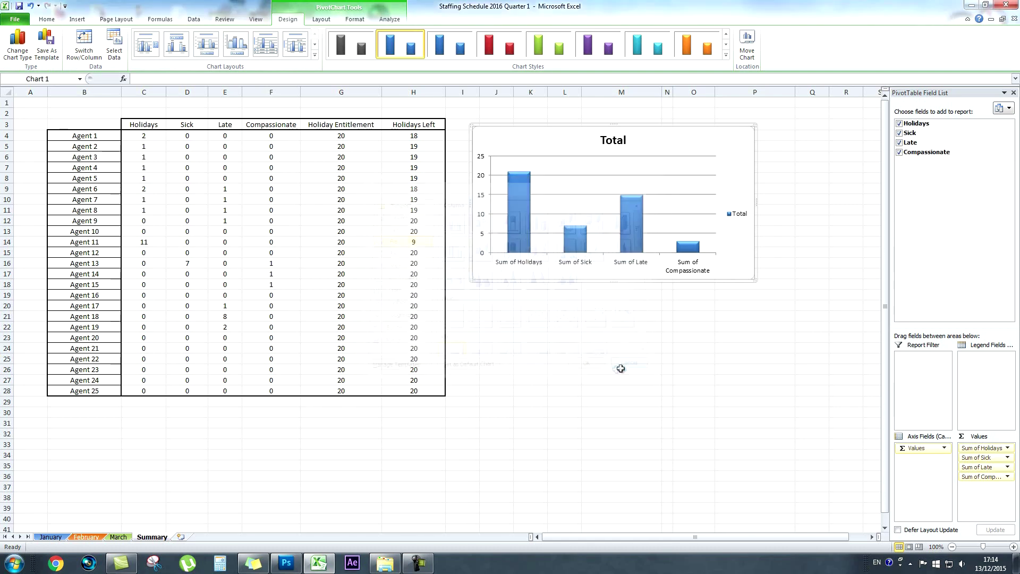
{"action": "left_click", "coordinate": [830, 165]}
{"action": "left_click", "coordinate": [308, 504]}
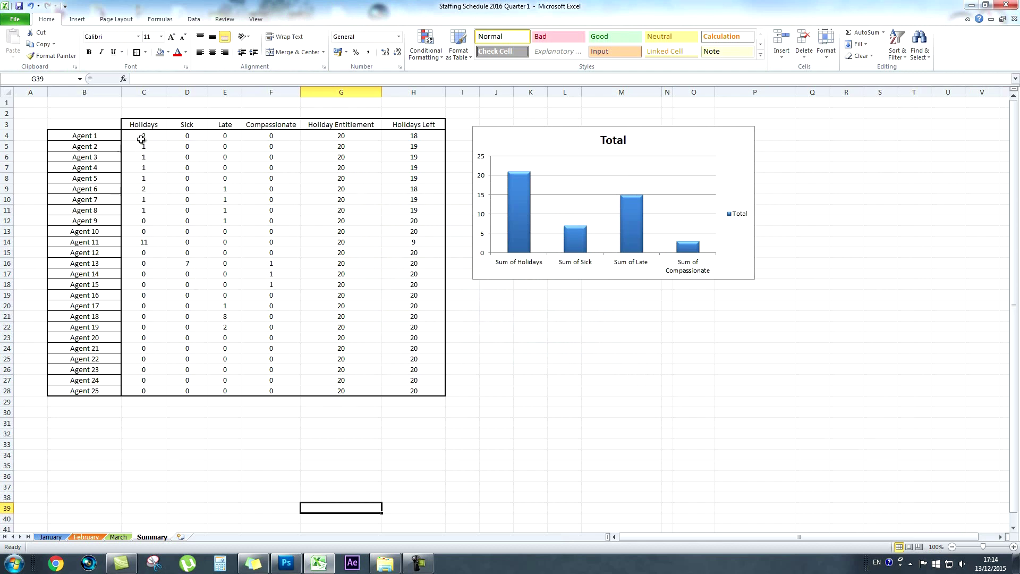
Step: Fill the Holidays cells C4:C28 with light blue and the Sick cells D4:D28 with light green
{"action": "left_click_drag", "start_coordinate": [141, 139], "coordinate": [144, 390]}
{"action": "left_click", "coordinate": [168, 52]}
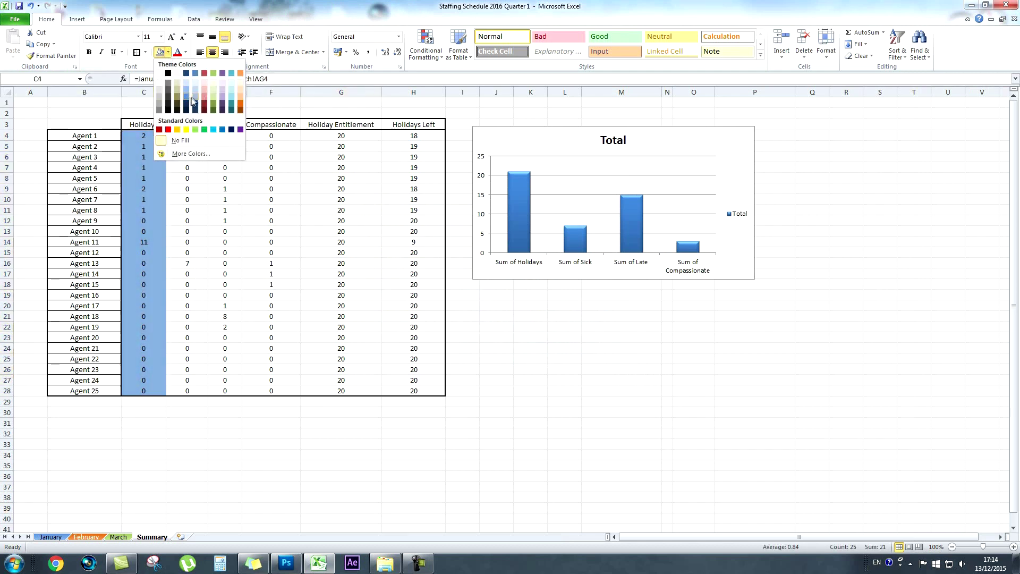
{"action": "left_click", "coordinate": [193, 99]}
{"action": "left_click_drag", "start_coordinate": [186, 136], "coordinate": [187, 390]}
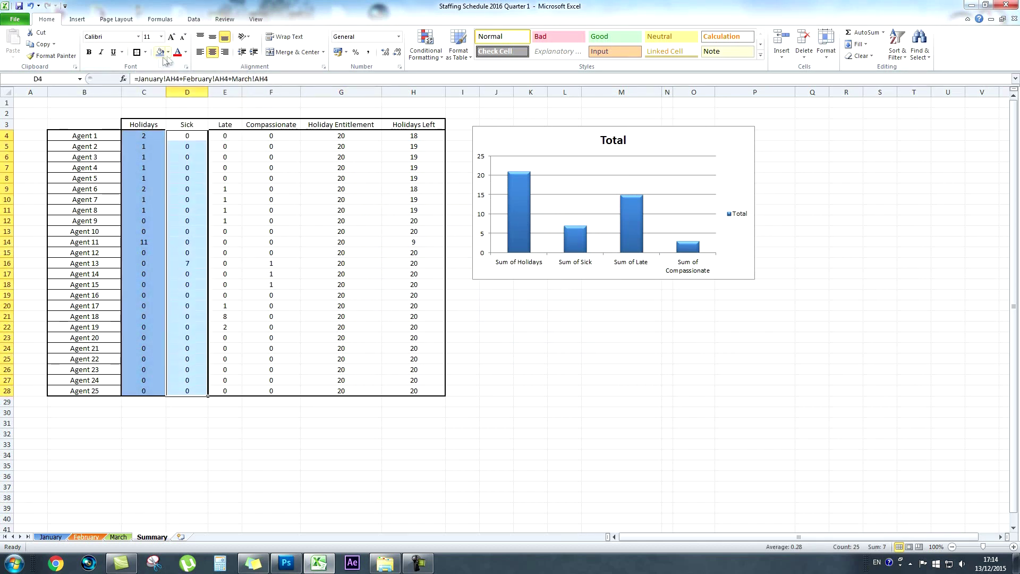
{"action": "left_click", "coordinate": [168, 52]}
{"action": "left_click", "coordinate": [214, 87]}
Step: Fill the Late cells E4:E28 with red and the Compassionate cells F4:F28 with grey
{"action": "left_click_drag", "start_coordinate": [225, 136], "coordinate": [224, 390]}
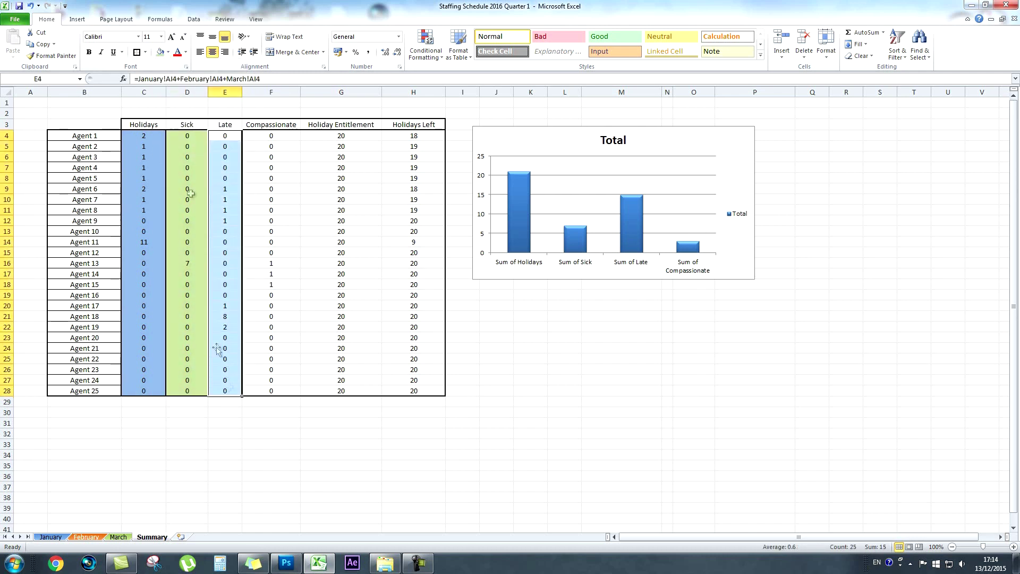
{"action": "left_click", "coordinate": [168, 52]}
{"action": "left_click", "coordinate": [205, 72]}
{"action": "left_click_drag", "start_coordinate": [271, 136], "coordinate": [272, 390]}
{"action": "left_click", "coordinate": [168, 52]}
{"action": "left_click", "coordinate": [160, 103]}
Step: Slightly narrow the Holiday Entitlement column and return to cell A1
{"action": "left_click_drag", "start_coordinate": [382, 91], "coordinate": [378, 92]}
{"action": "left_click", "coordinate": [367, 216]}
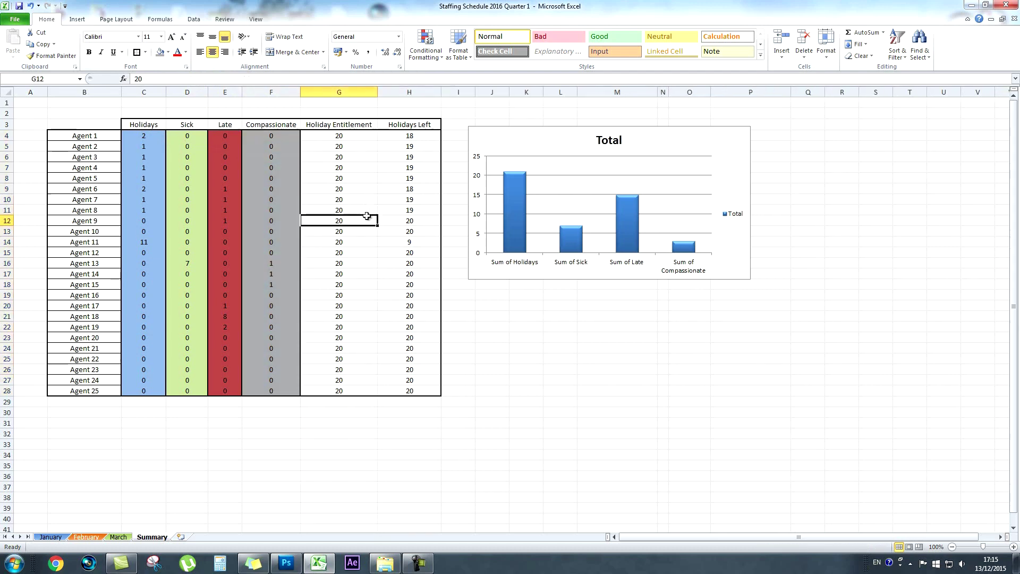
{"action": "key", "text": "ctrl+Home"}
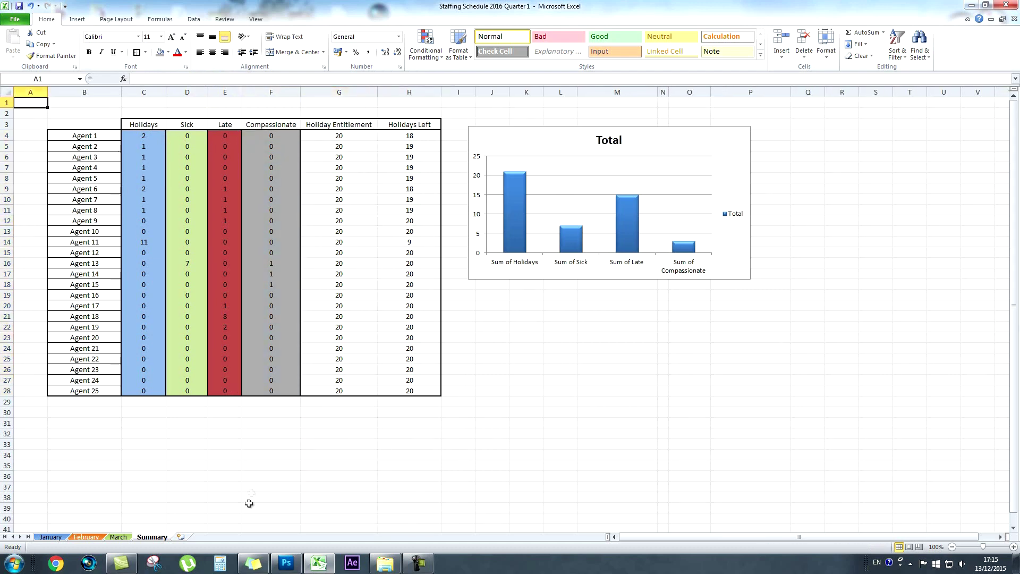
Step: Clear the test absence entries from B4:AB25 on the March sheet
{"action": "left_click", "coordinate": [119, 537]}
{"action": "left_click_drag", "start_coordinate": [131, 147], "coordinate": [568, 370]}
{"action": "key", "text": "Delete"}
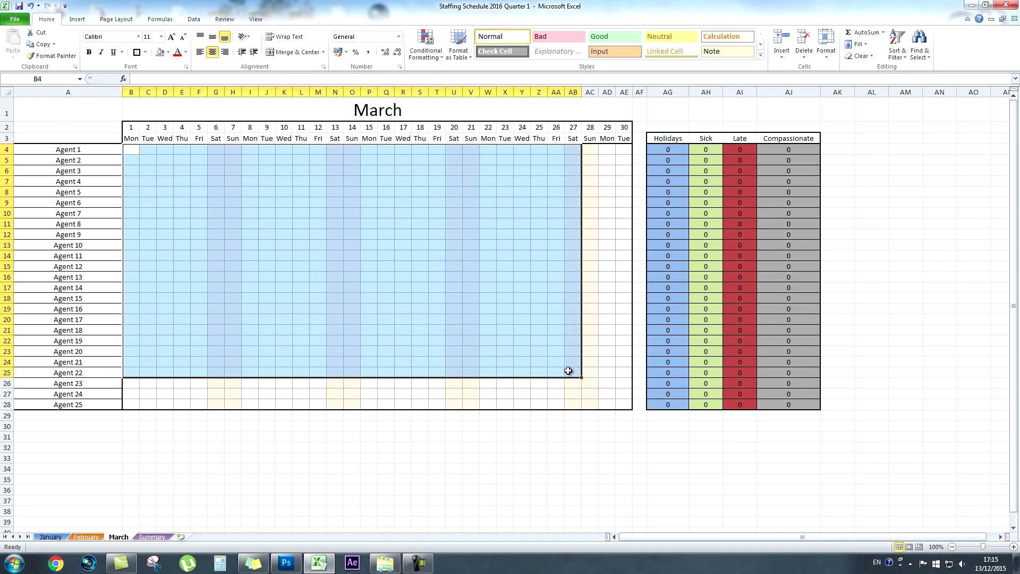
{"action": "left_click", "coordinate": [43, 105]}
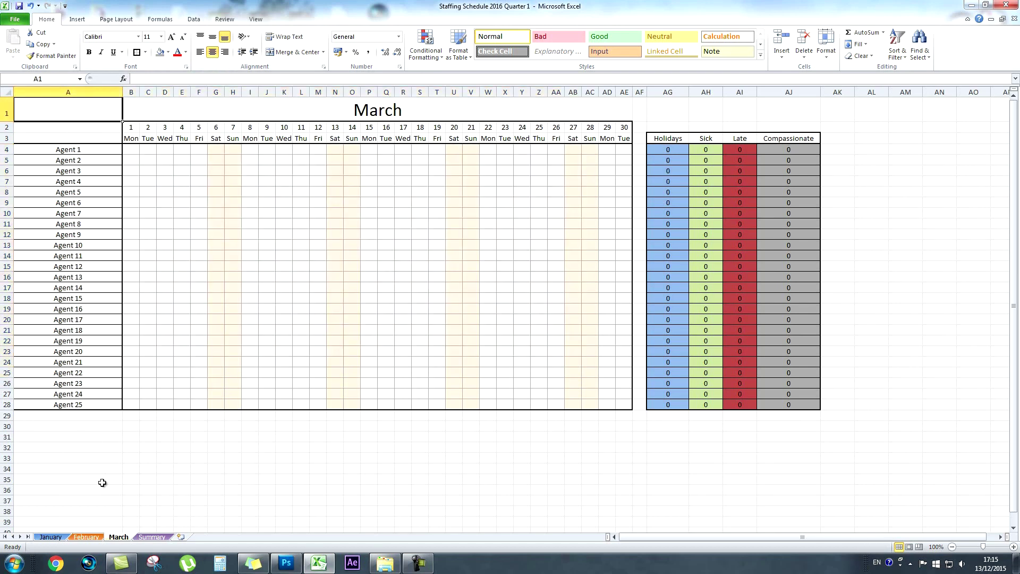
Step: Check the February and March sheets, refresh the PivotChart on the Summary sheet and save the workbook
{"action": "left_click", "coordinate": [84, 537]}
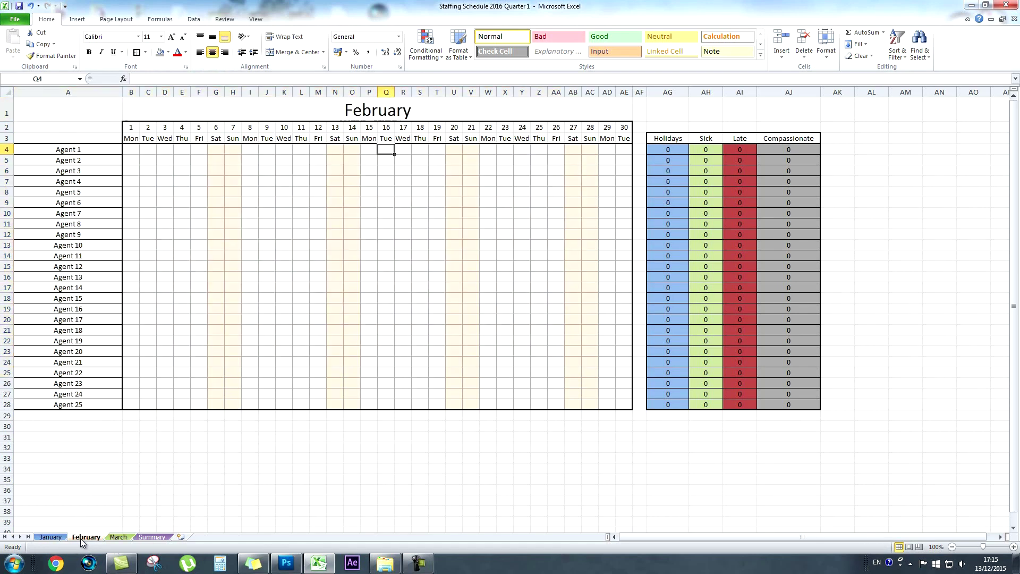
{"action": "left_click", "coordinate": [119, 537]}
{"action": "left_click", "coordinate": [152, 537]}
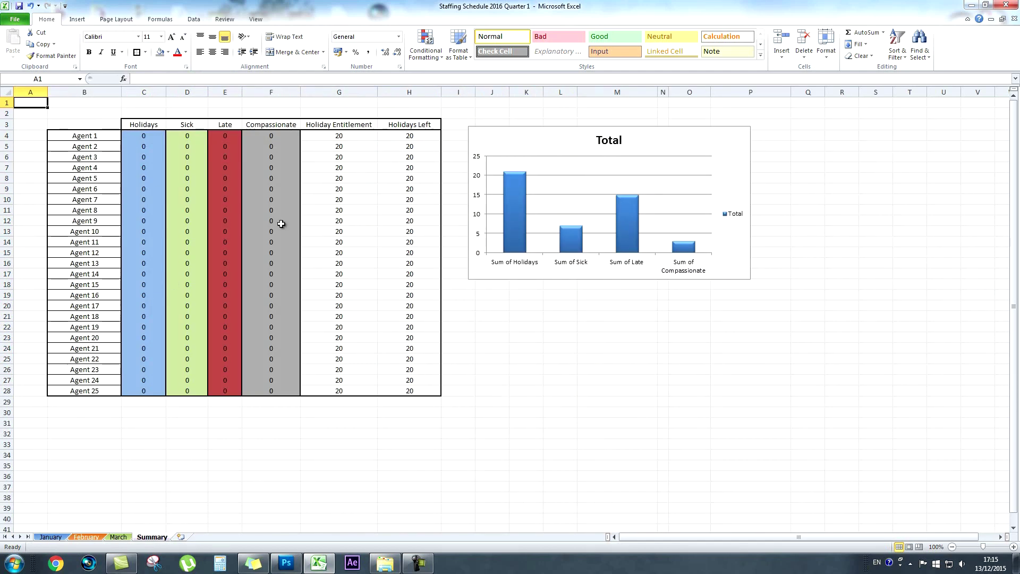
{"action": "left_click", "coordinate": [522, 168]}
{"action": "left_click", "coordinate": [389, 19]}
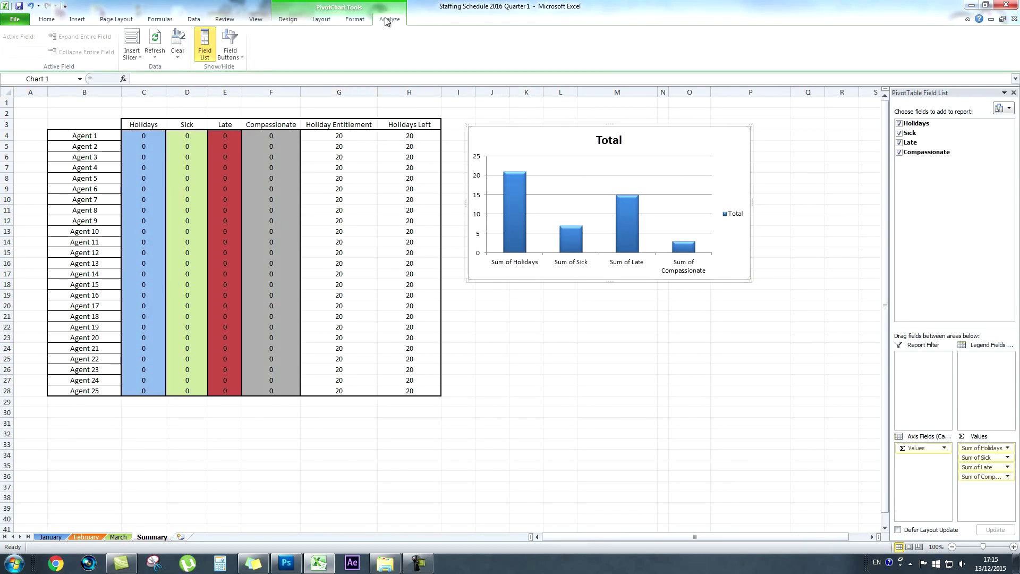
{"action": "left_click", "coordinate": [155, 40]}
{"action": "left_click", "coordinate": [686, 326]}
{"action": "left_click", "coordinate": [37, 106]}
{"action": "left_click", "coordinate": [19, 6]}
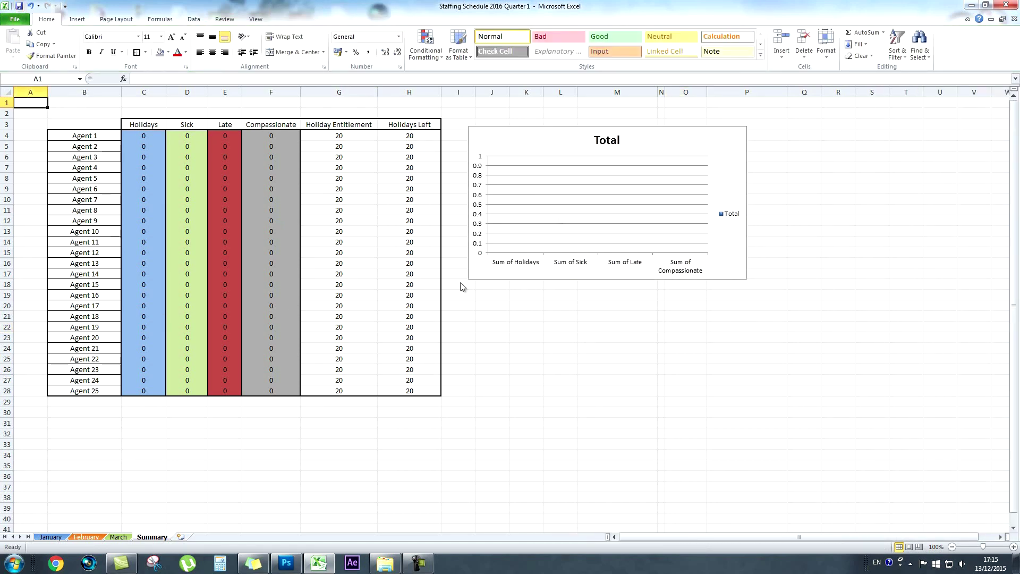